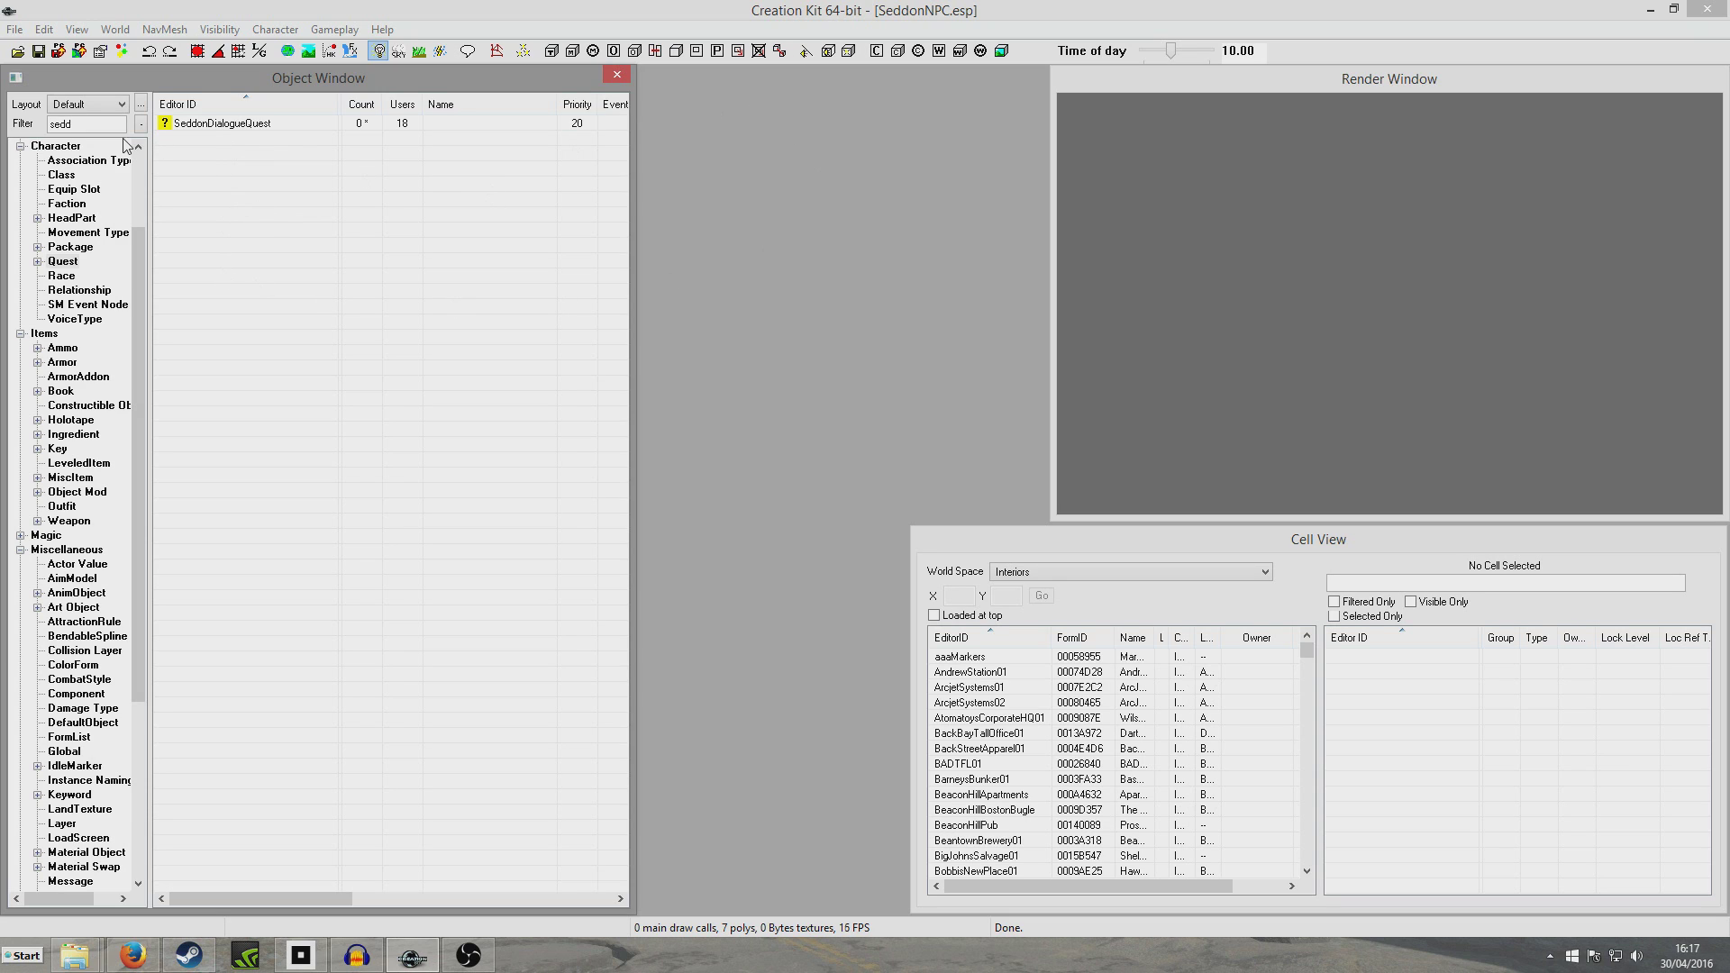
# - Open SeddonDialogueQuest and position its window over the workspace
pyautogui.doubleClick(191, 126)
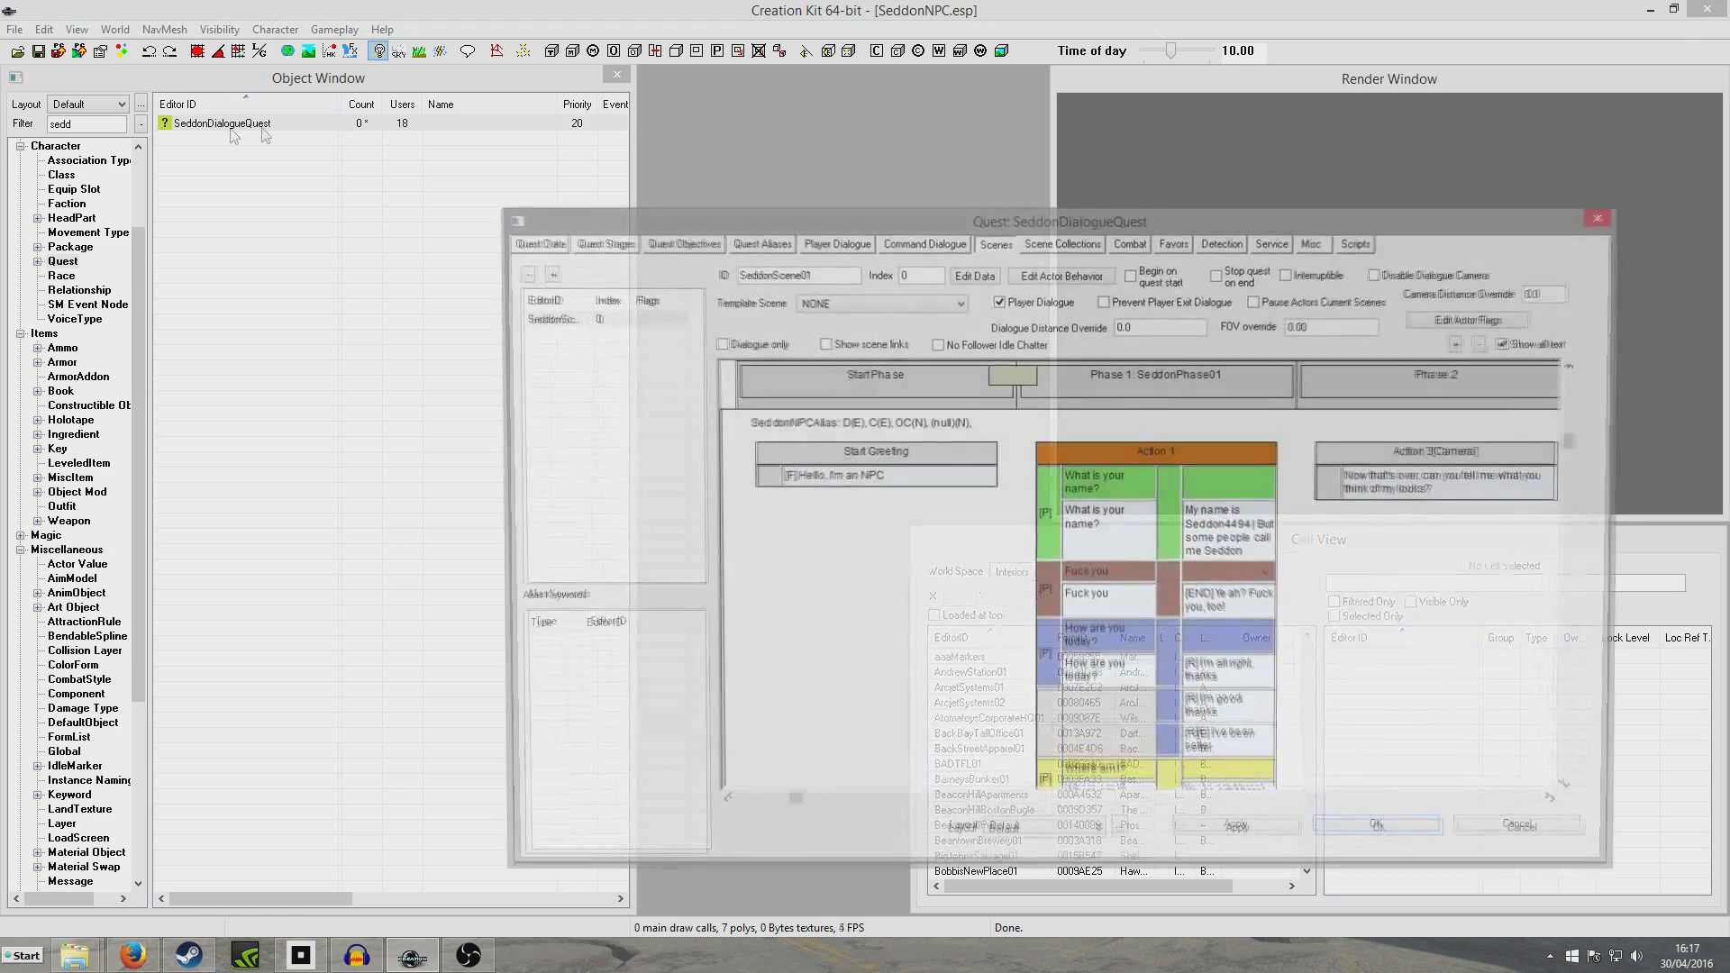
pyautogui.moveTo(1074, 224); pyautogui.dragTo(743, 116)
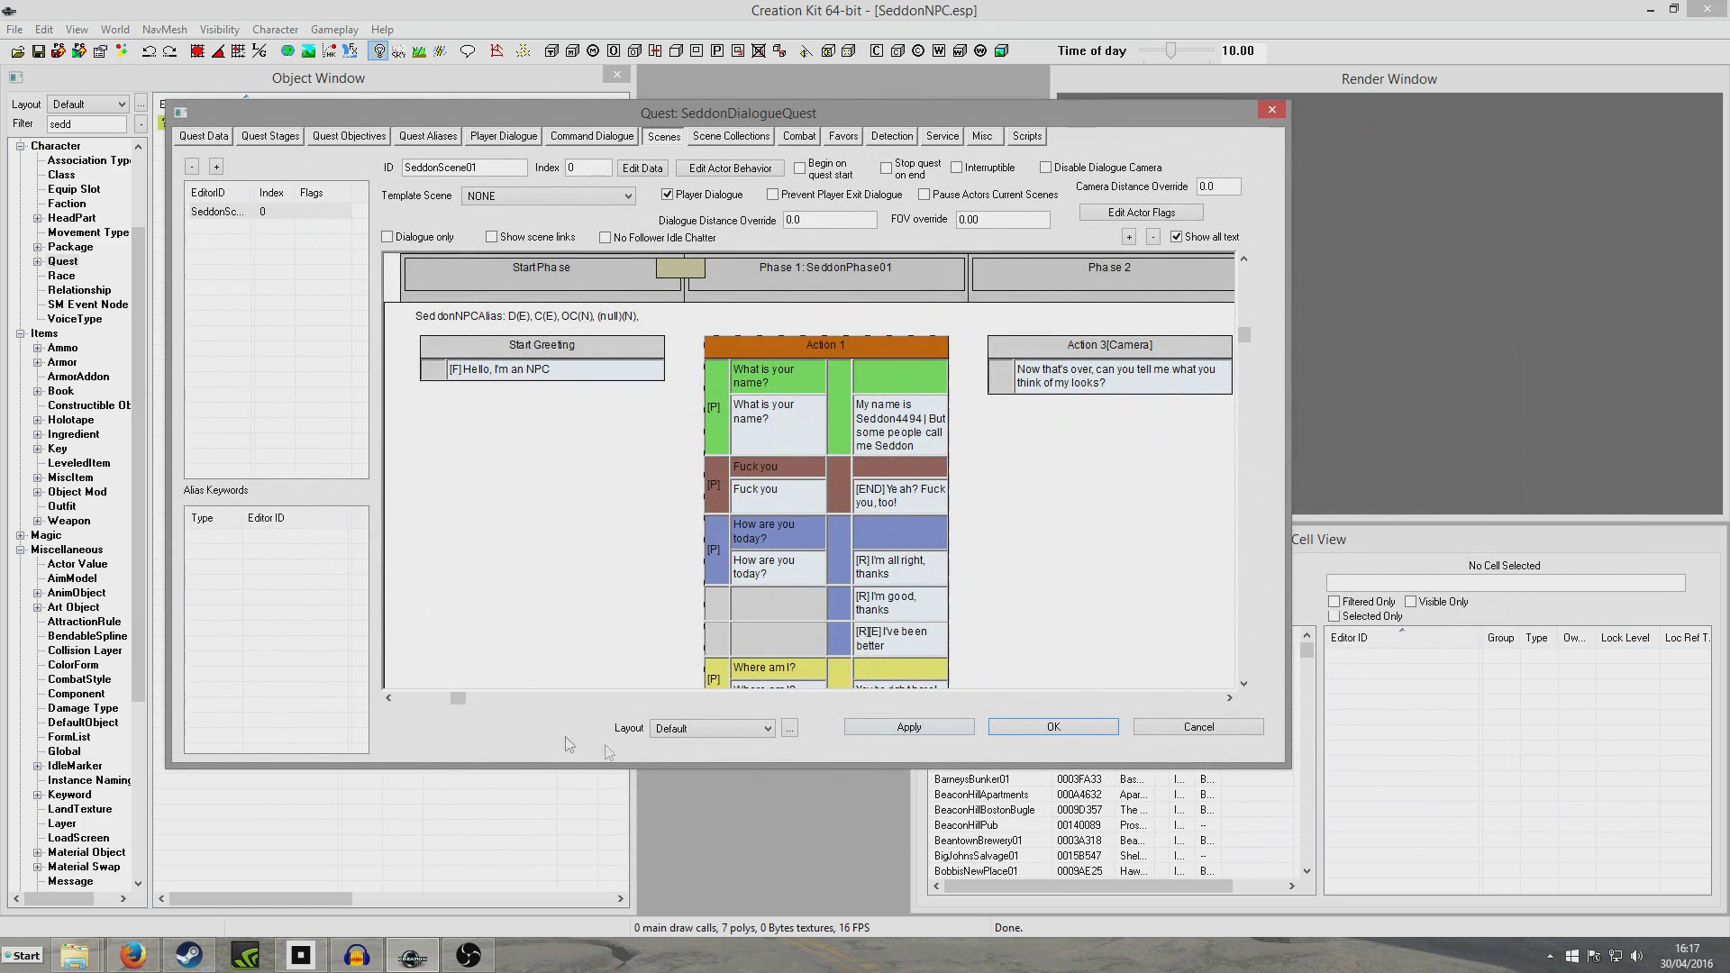
pyautogui.moveTo(457, 700); pyautogui.dragTo(1230, 698)
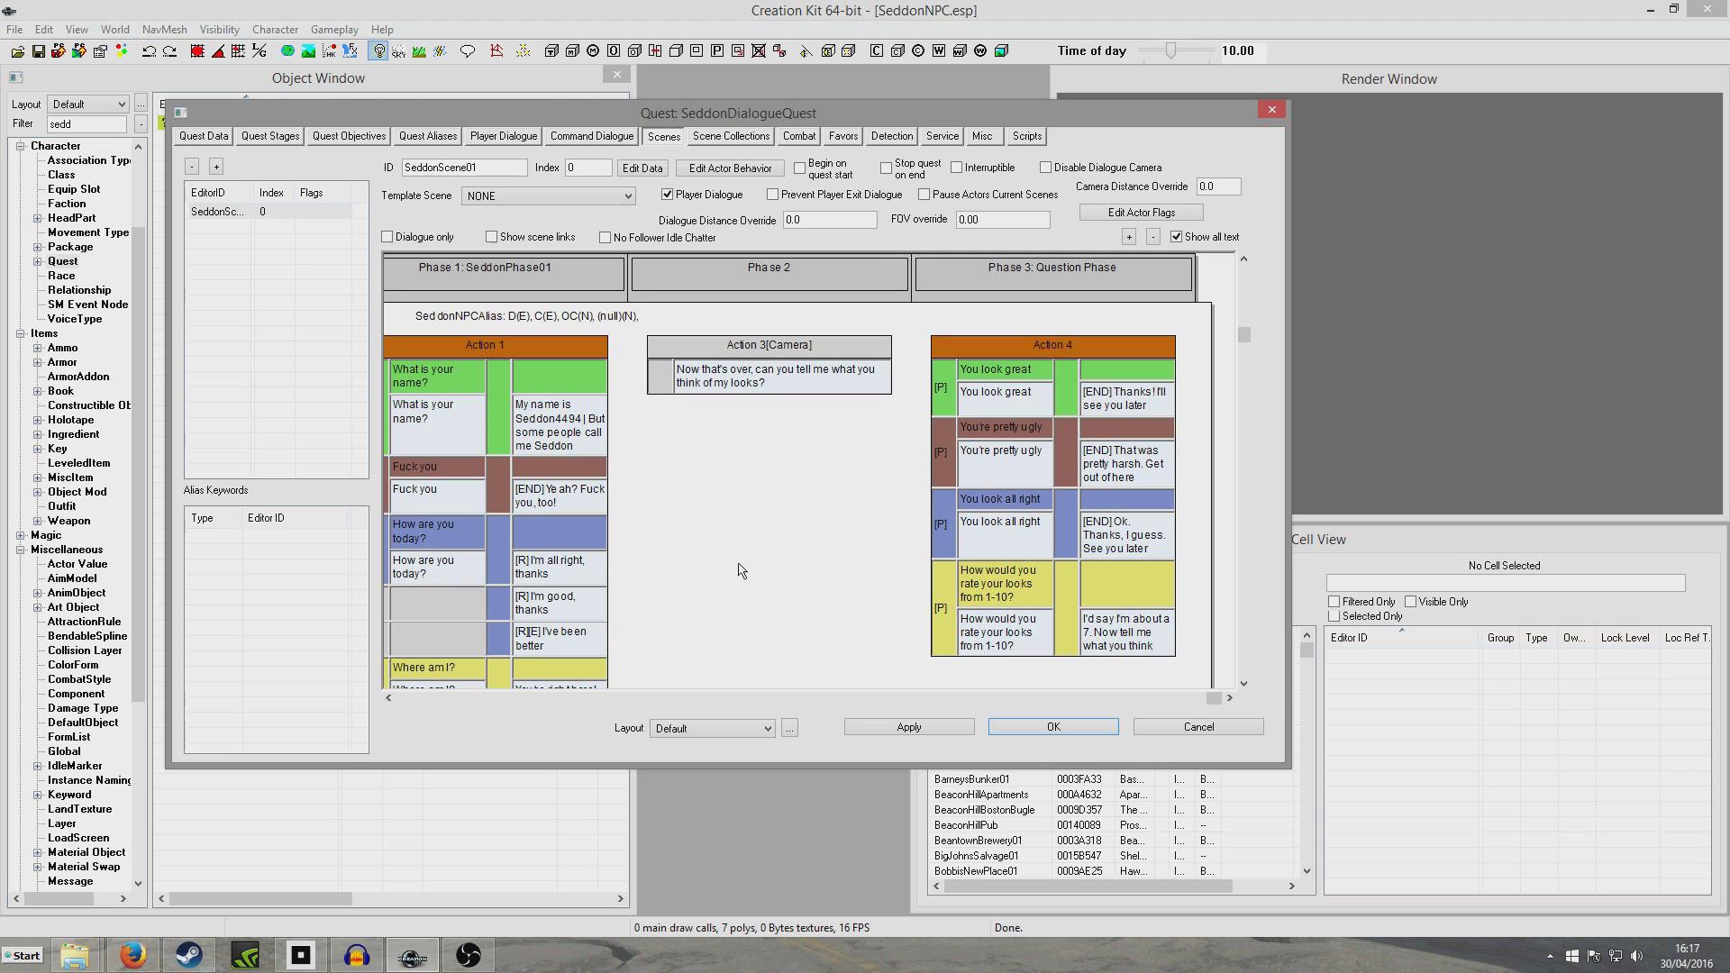
# - Inspect SeddonScene01's Action 1, Action 3[Camera] and Action 4 blocks and their response lines
pyautogui.click(1095, 392)
pyautogui.click(1111, 729)
pyautogui.moveTo(1213, 700); pyautogui.dragTo(679, 701)
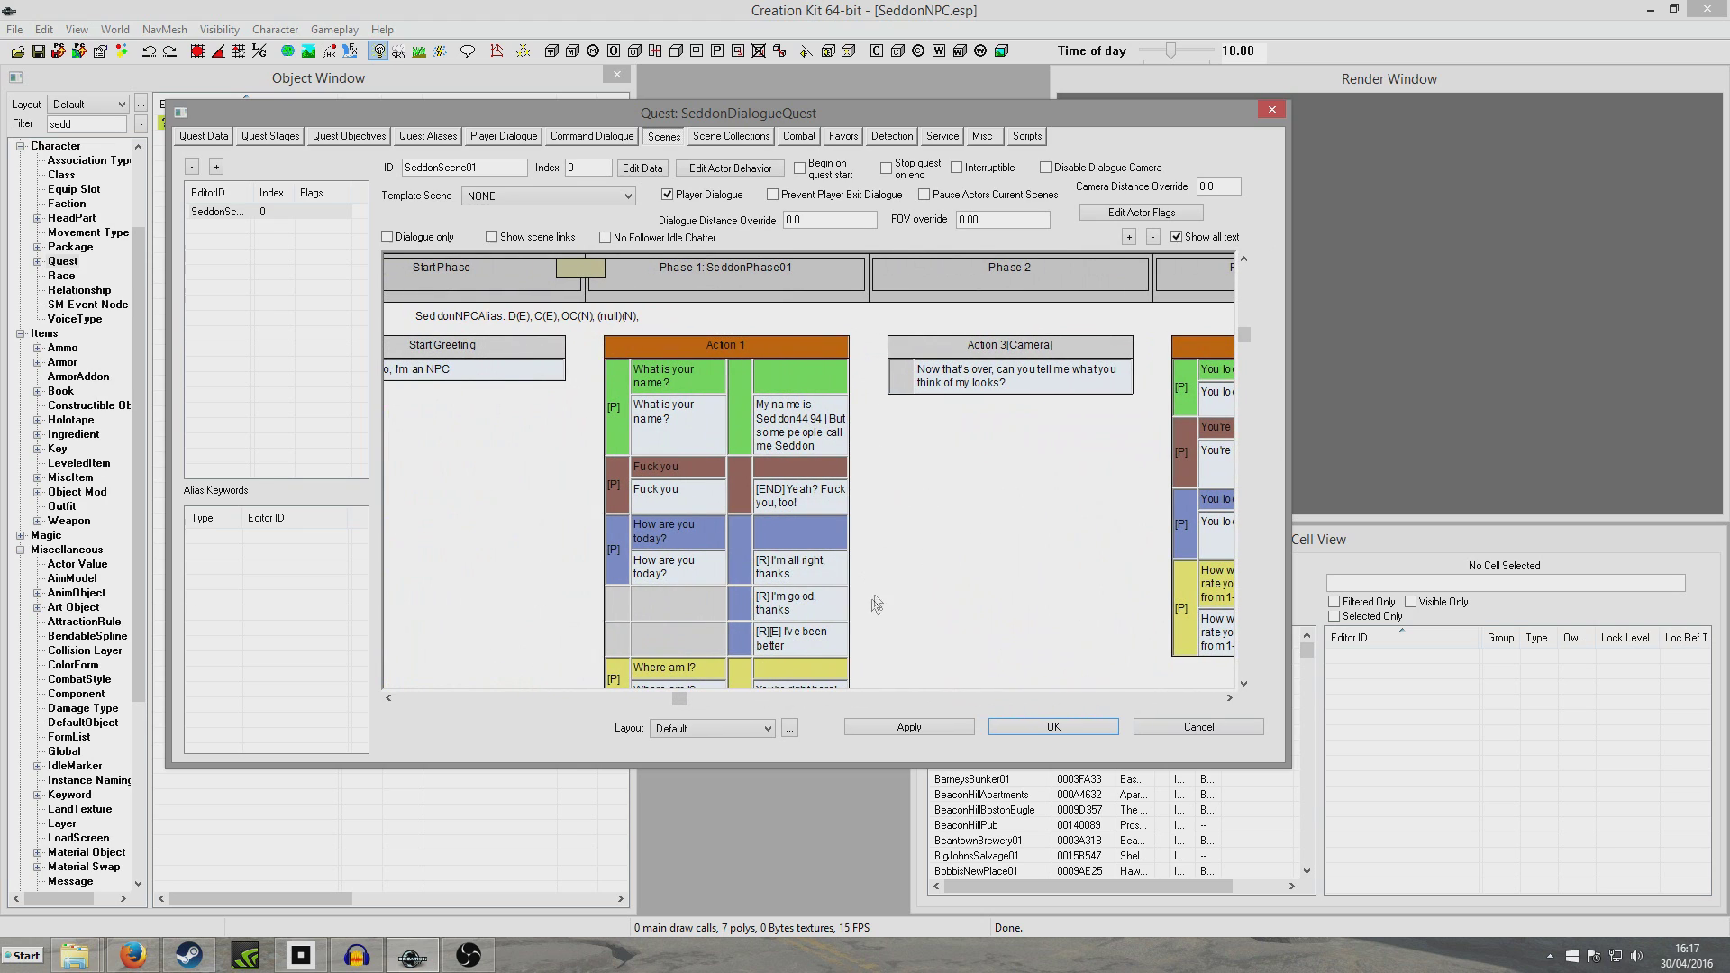
pyautogui.click(944, 375)
pyautogui.moveTo(679, 698); pyautogui.dragTo(1192, 699)
pyautogui.click(583, 648)
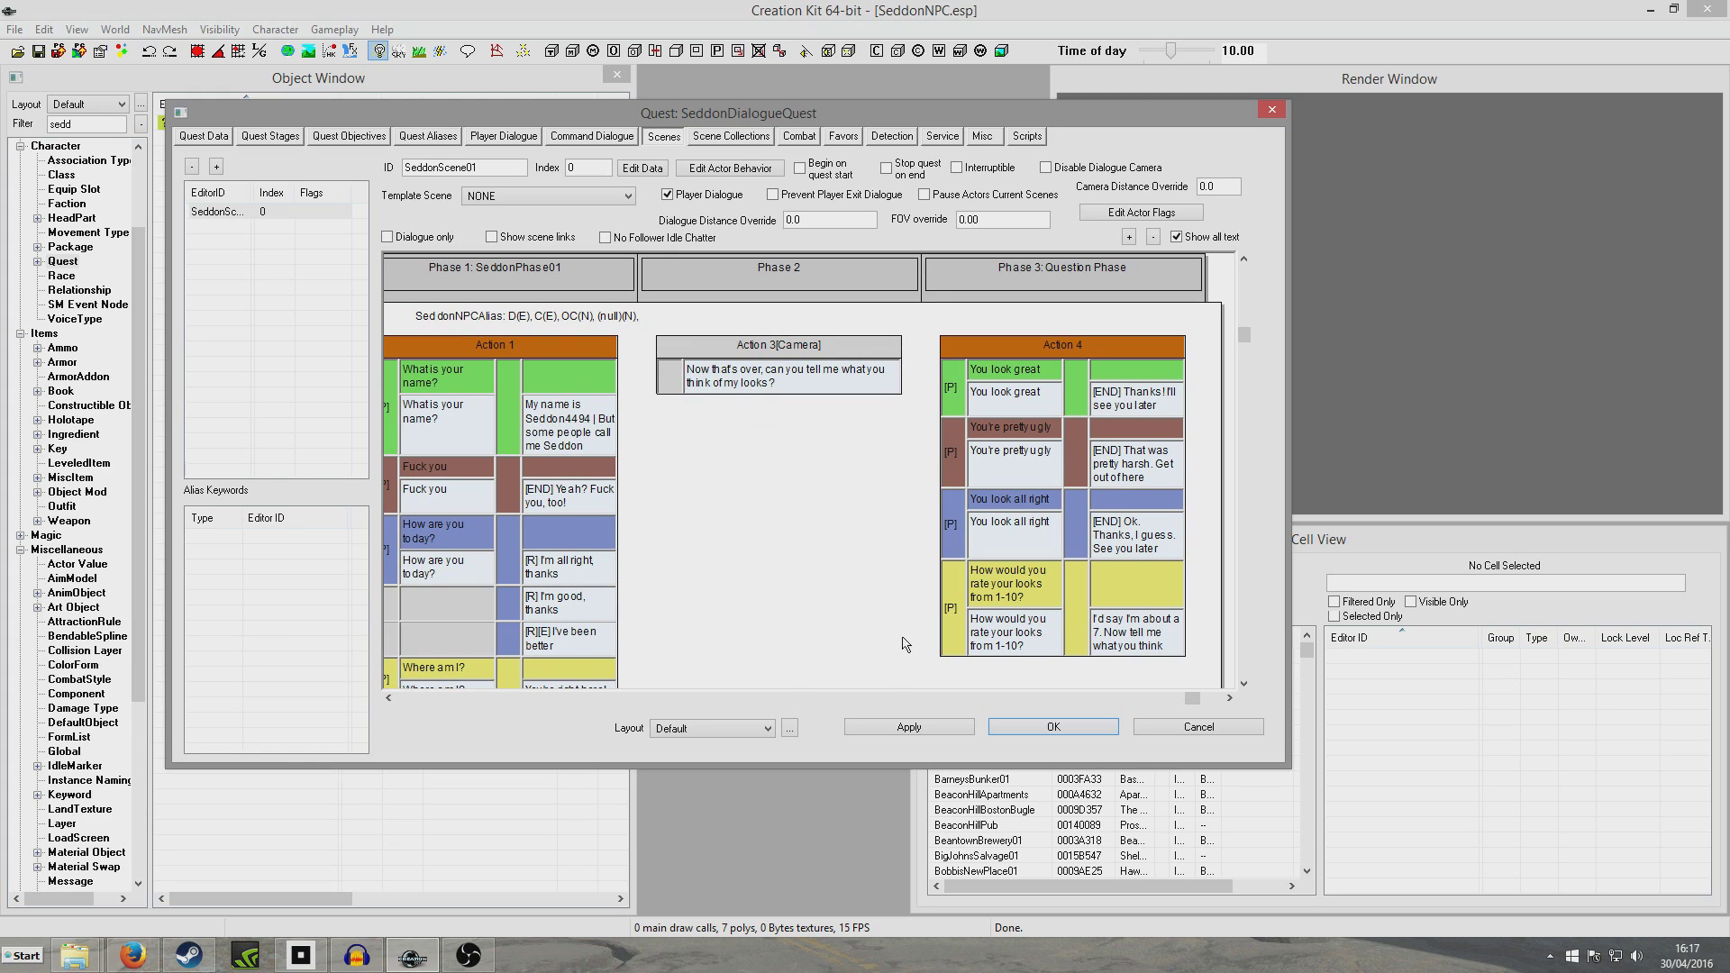
pyautogui.click(575, 460)
pyautogui.scroll(-1, 811, 505)
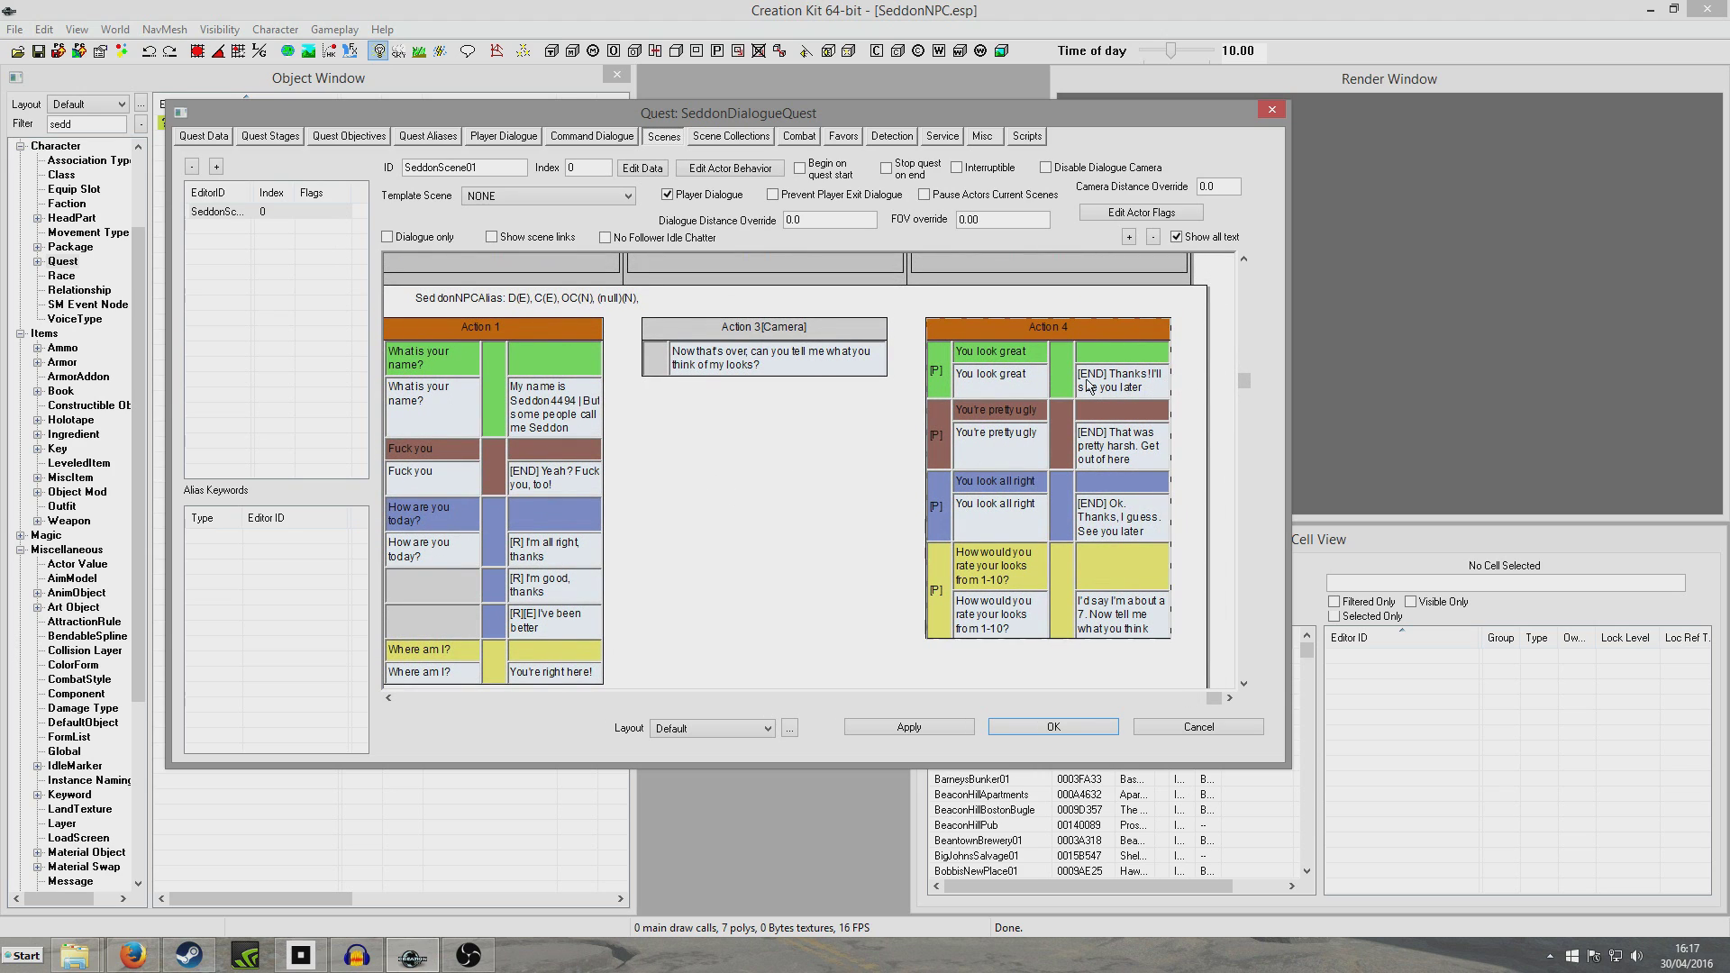
pyautogui.click(1123, 450)
# - Untick End Running Scene on the 'Thanks! I'll see you later' and 'That was pretty harsh' responses
pyautogui.doubleClick(1122, 390)
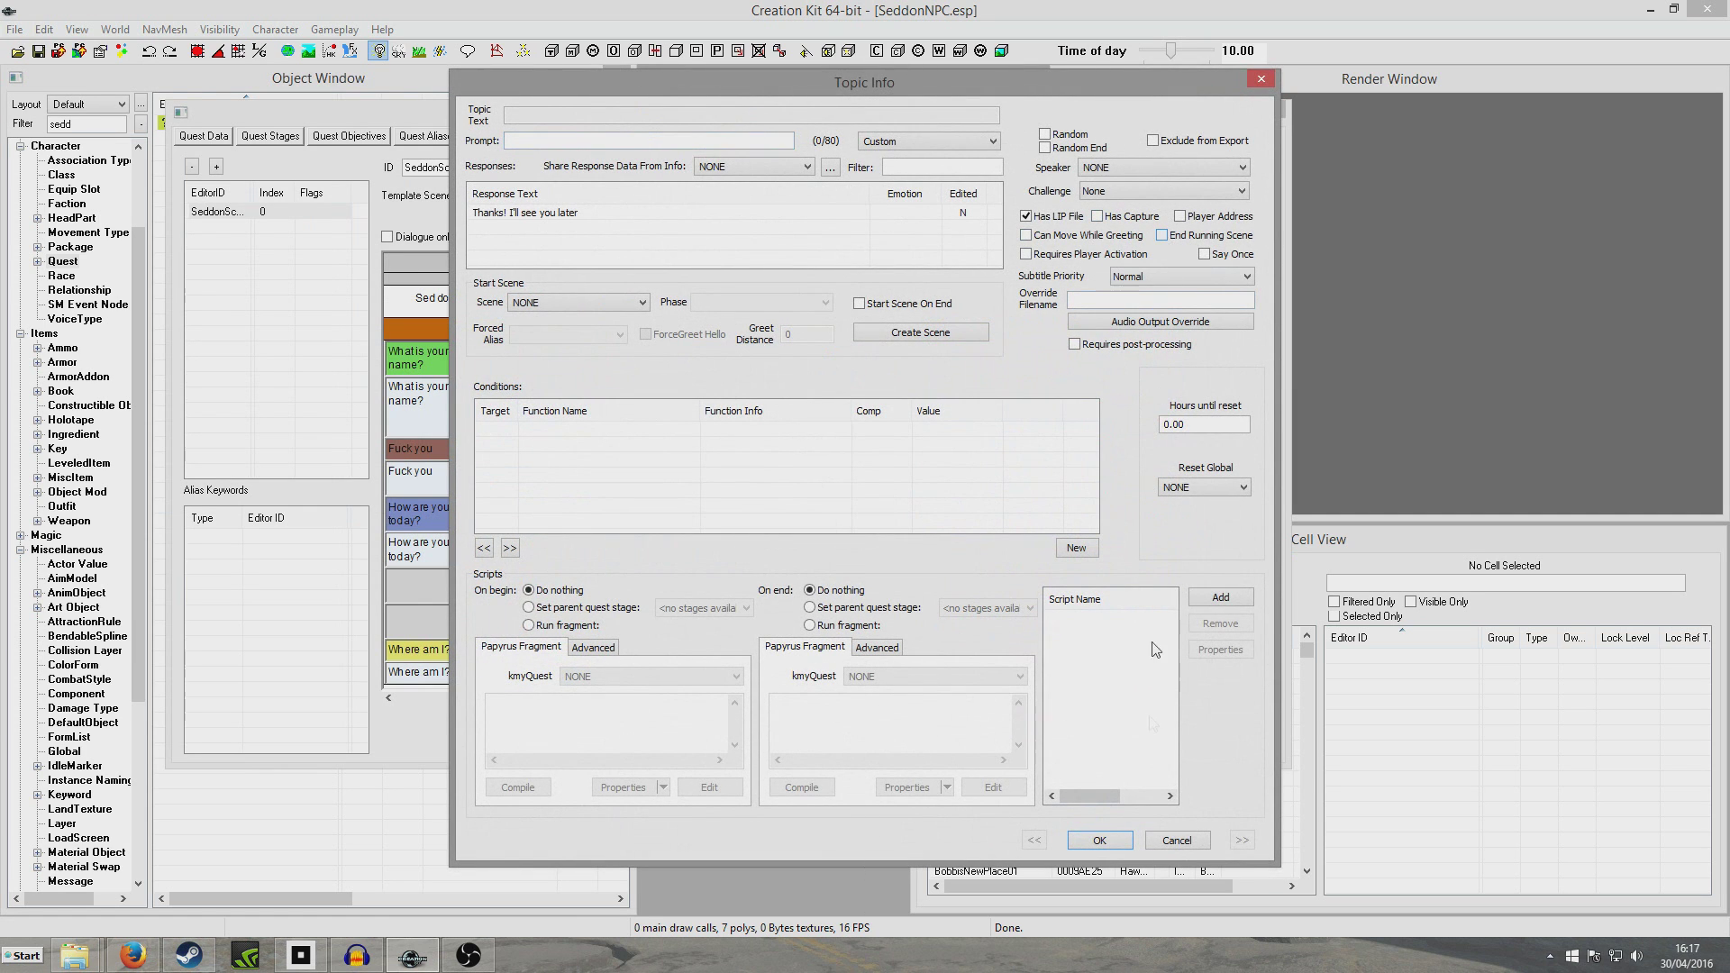
pyautogui.click(1115, 842)
pyautogui.doubleClick(1122, 451)
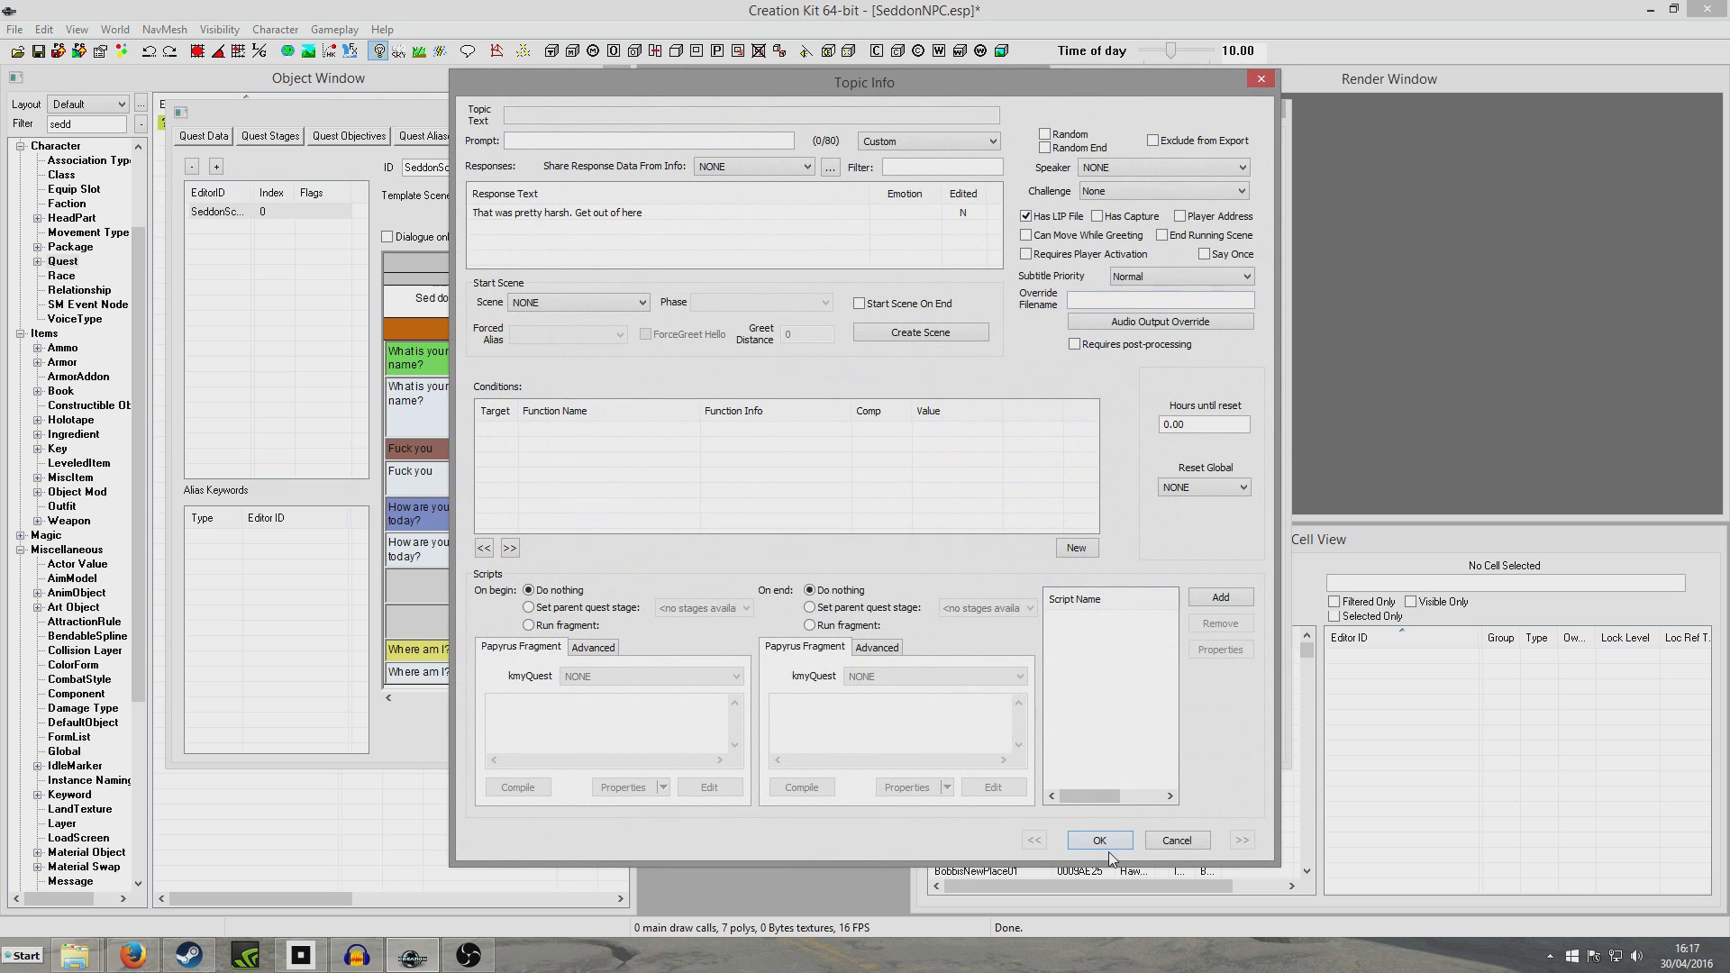
pyautogui.click(1101, 842)
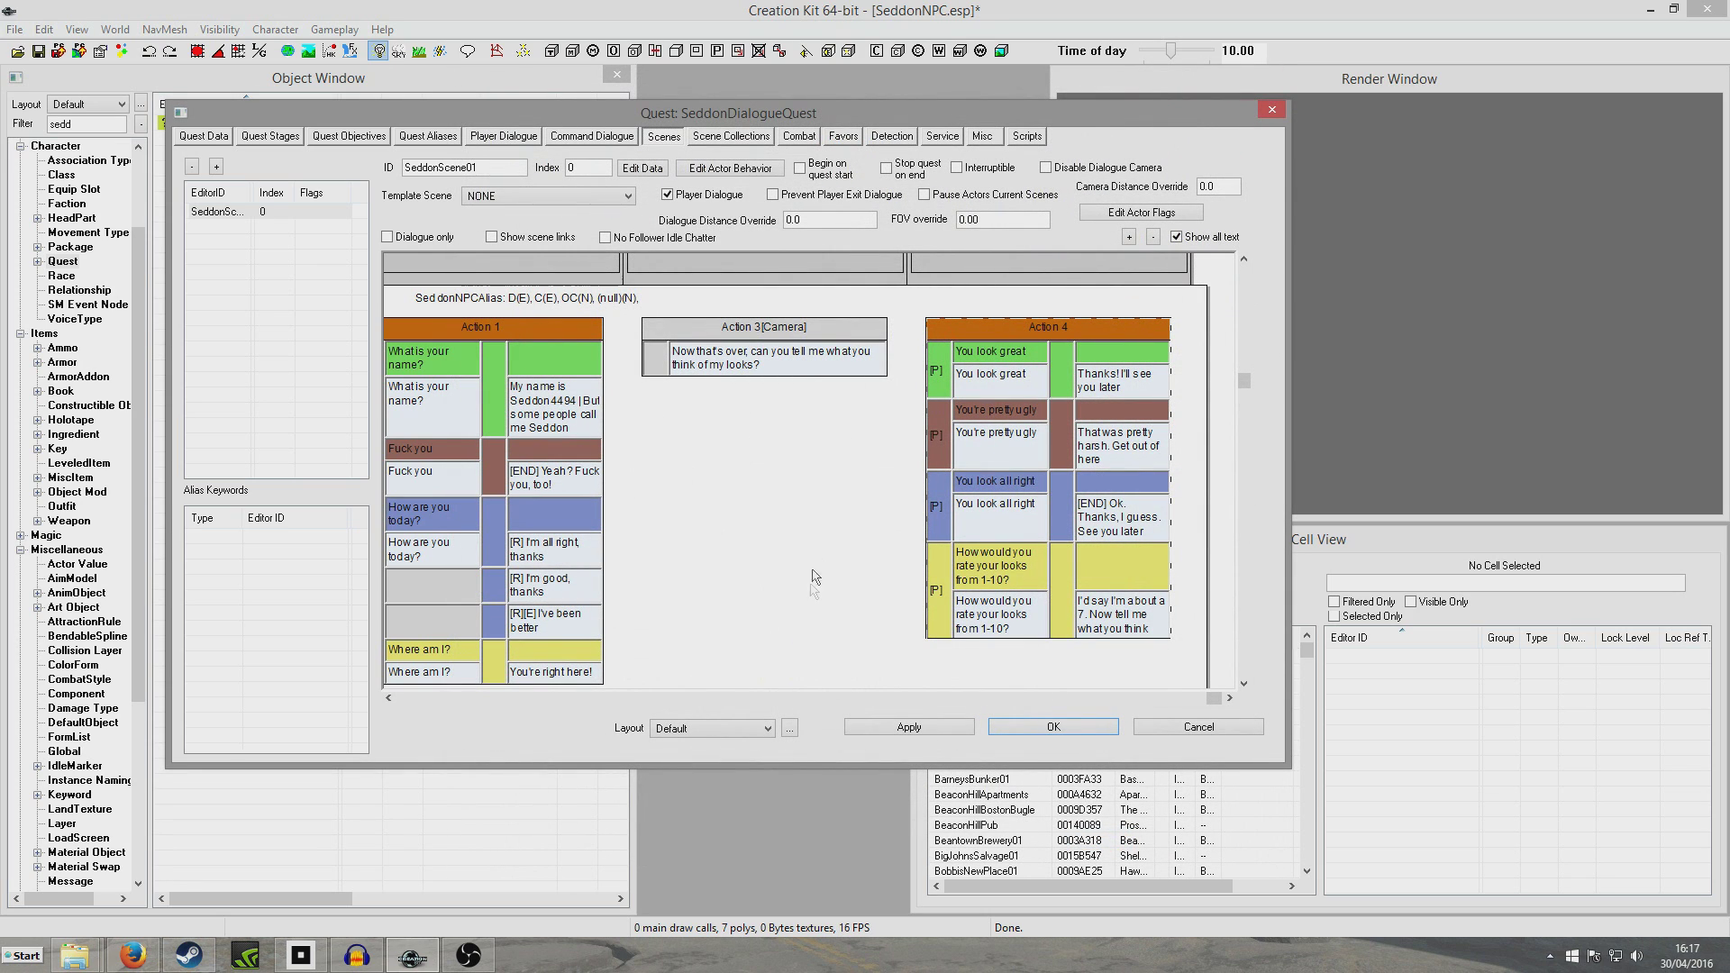
pyautogui.click(216, 258)
# - Create a new scene named SeddonScene2
pyautogui.rightClick(215, 236)
pyautogui.click(243, 243)
pyautogui.moveTo(294, 173); pyautogui.dragTo(227, 187)
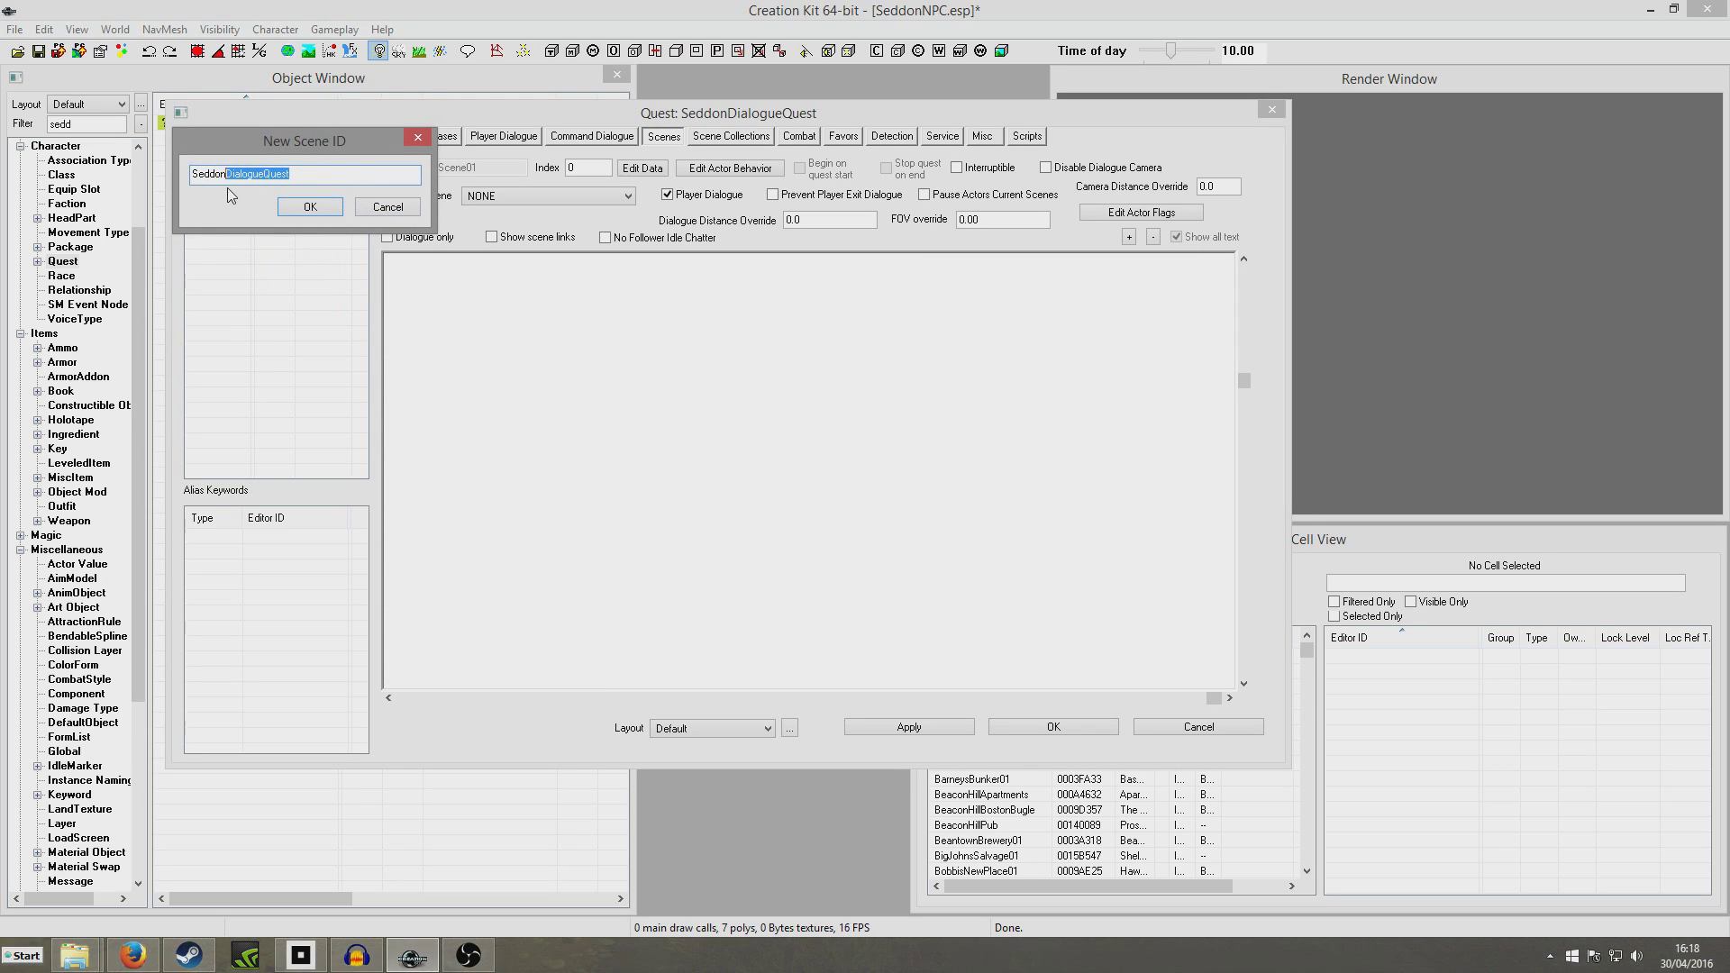
pyautogui.write('Scene2')
pyautogui.click(309, 206)
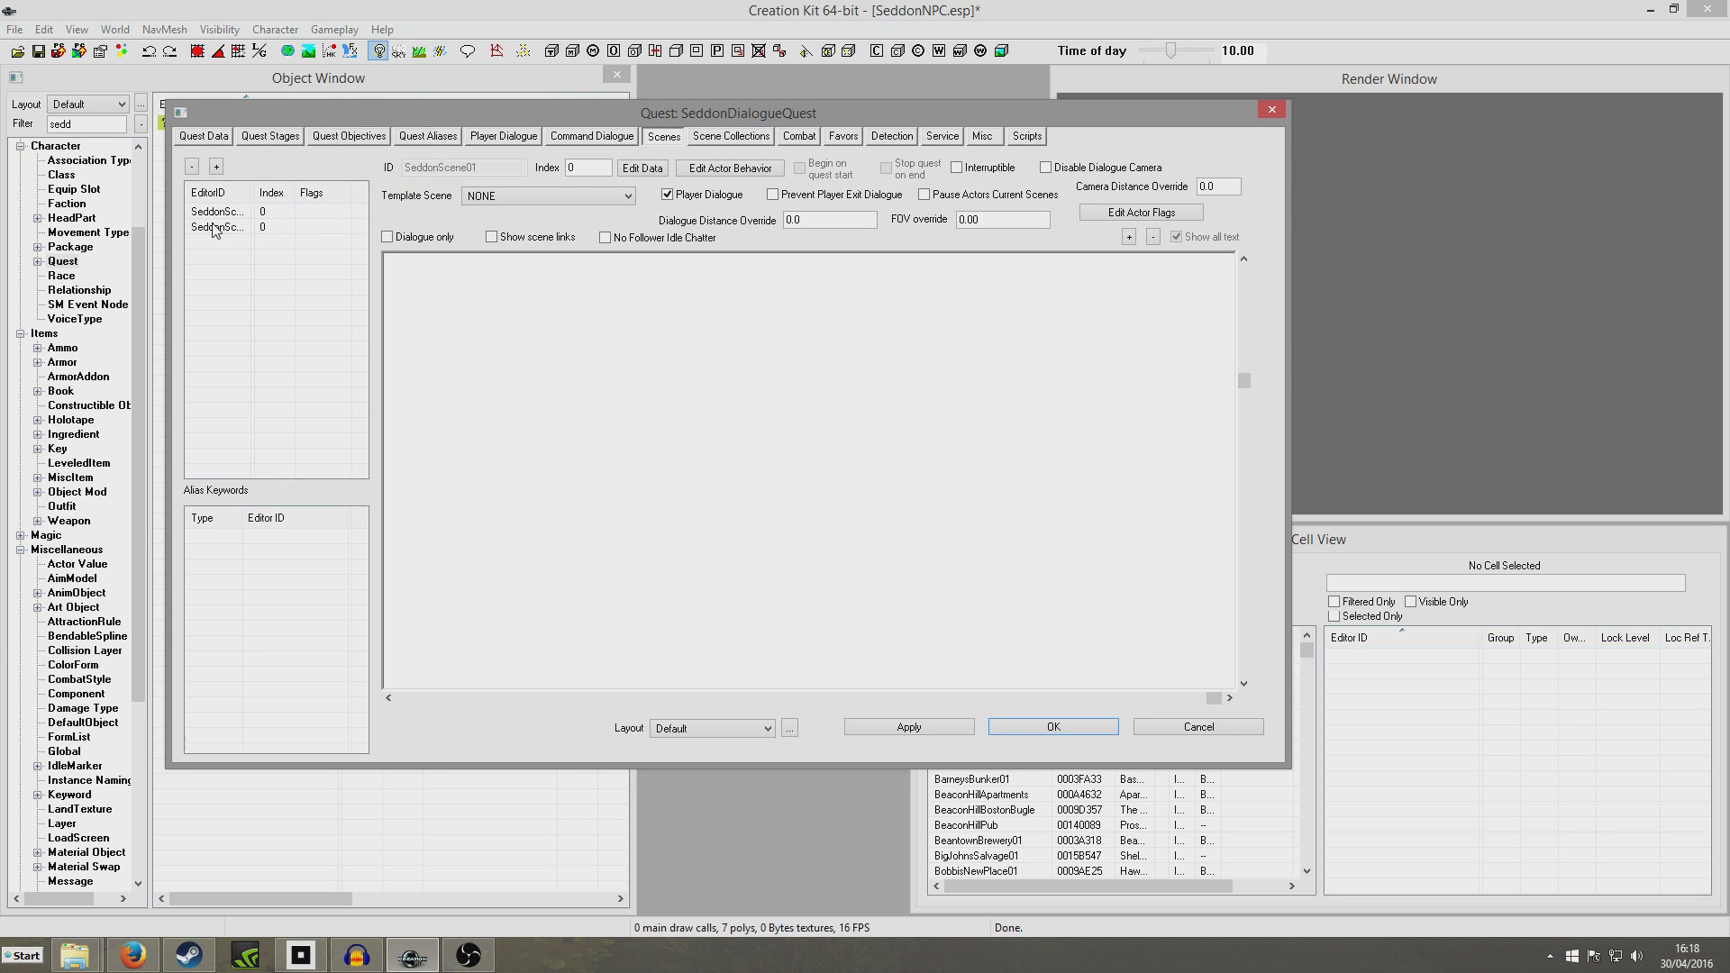
# - Set SeddonScene01's index to 10 and SeddonScene2's to 20, and enable Player Dialogue
pyautogui.click(216, 213)
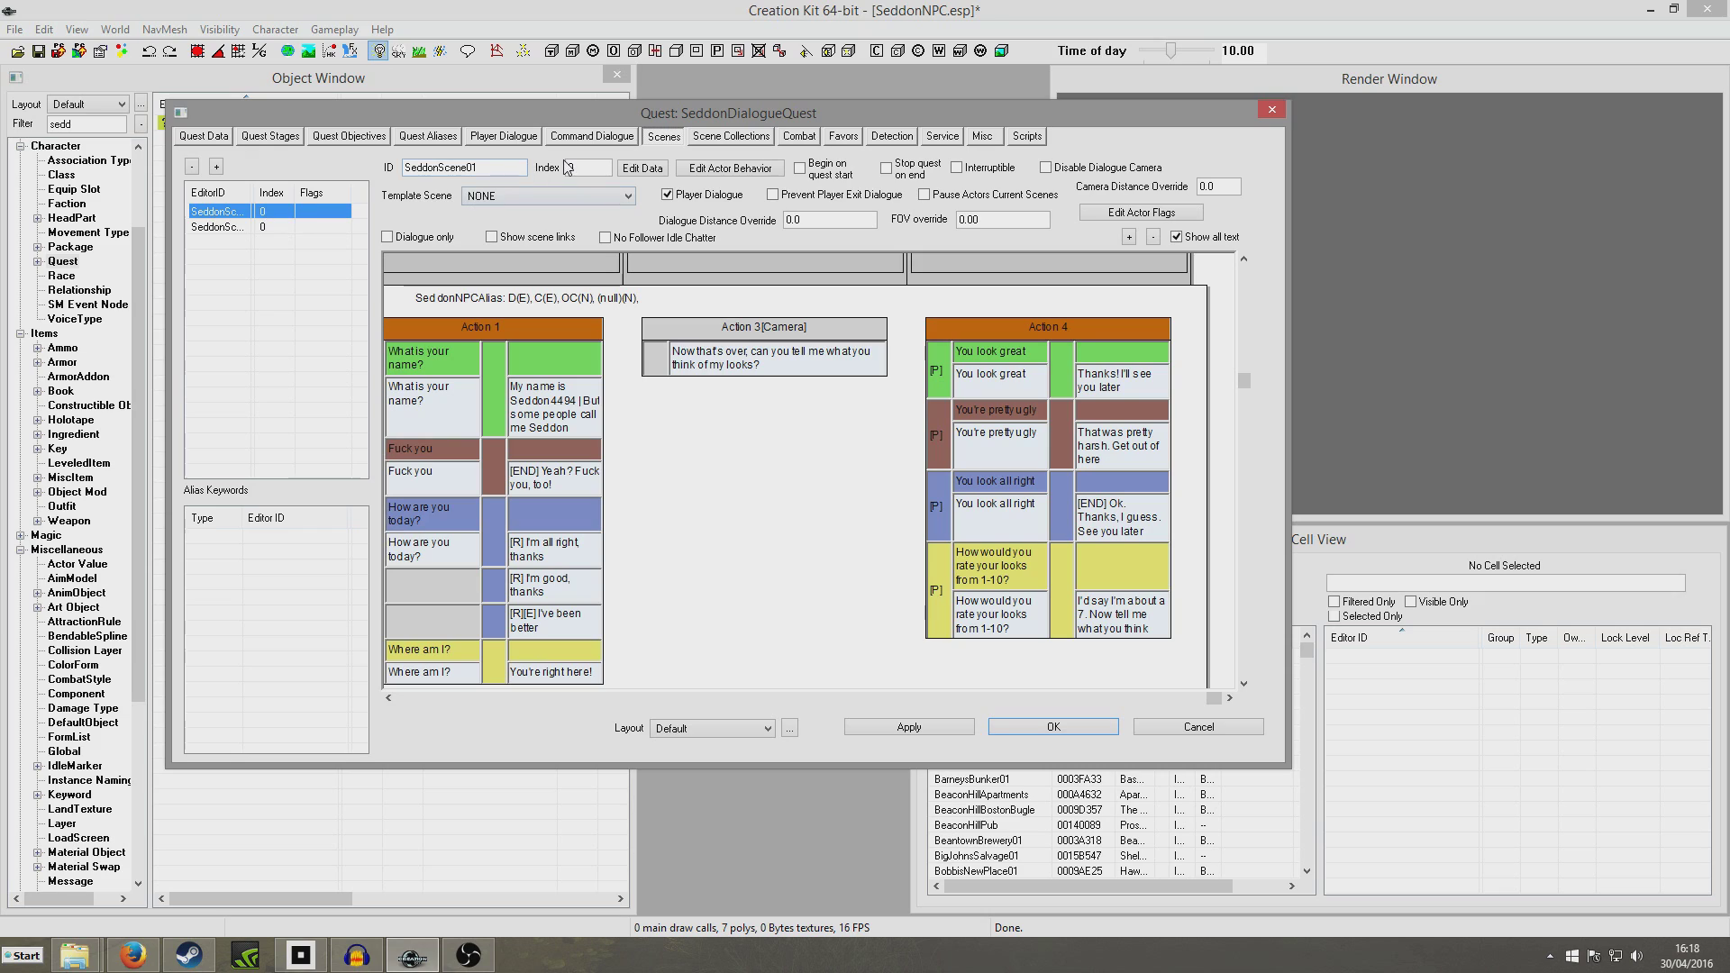
pyautogui.click(577, 168)
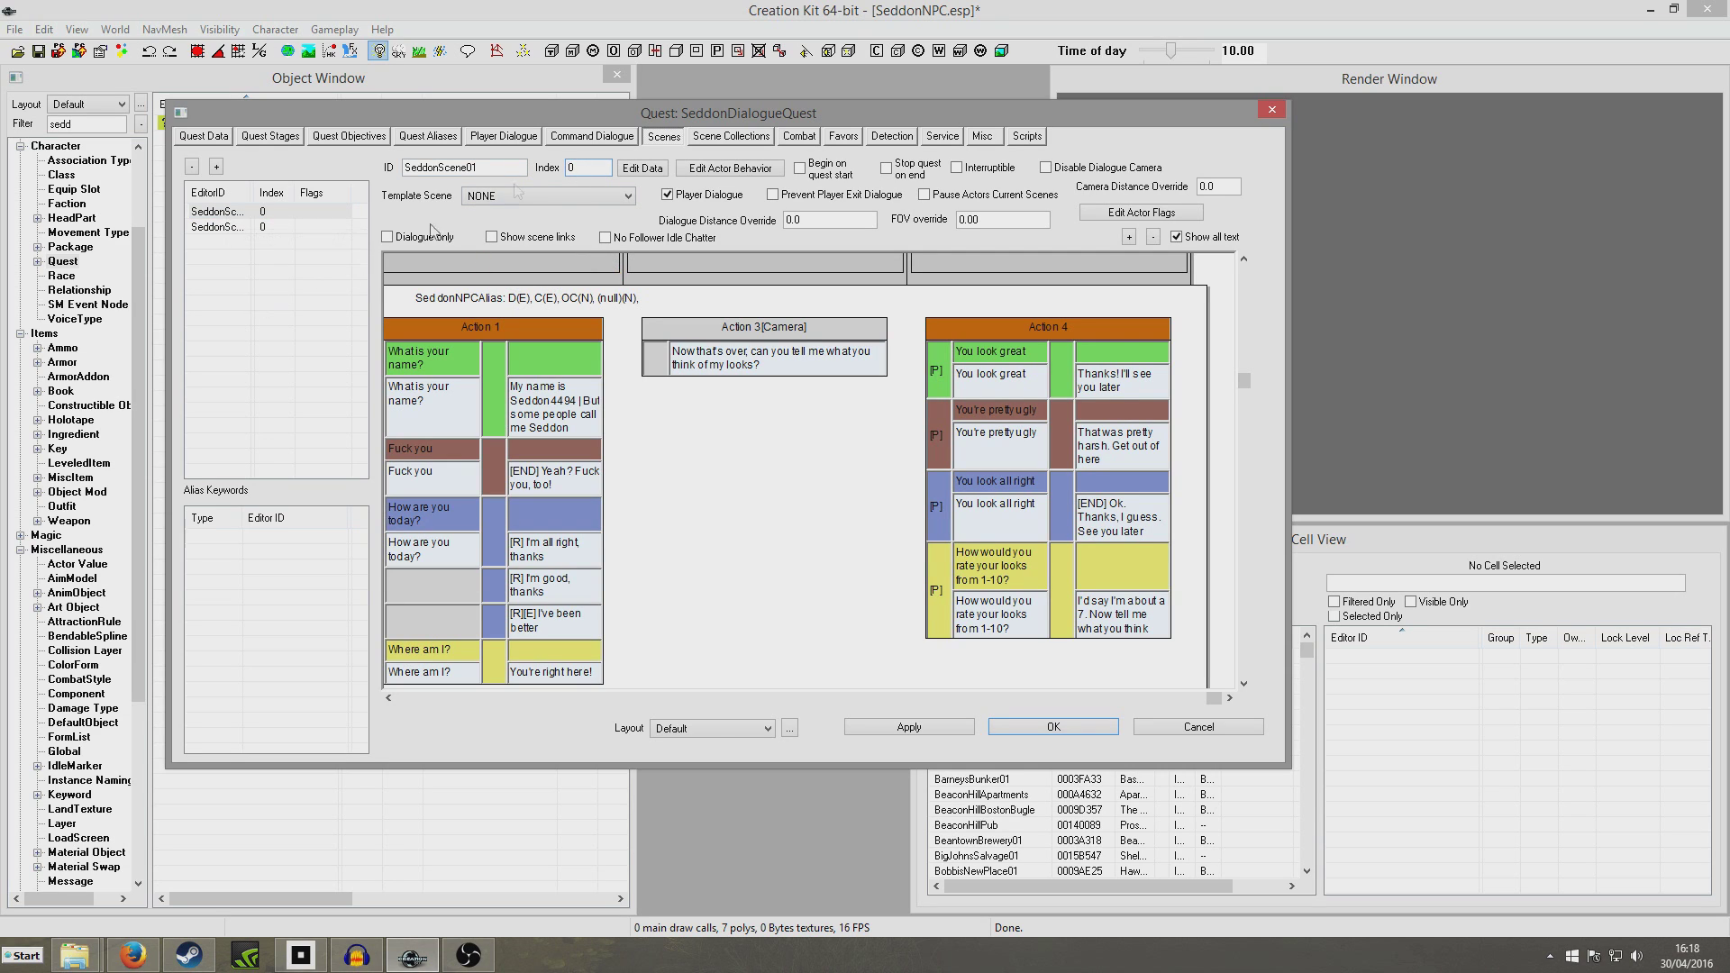
pyautogui.click(225, 227)
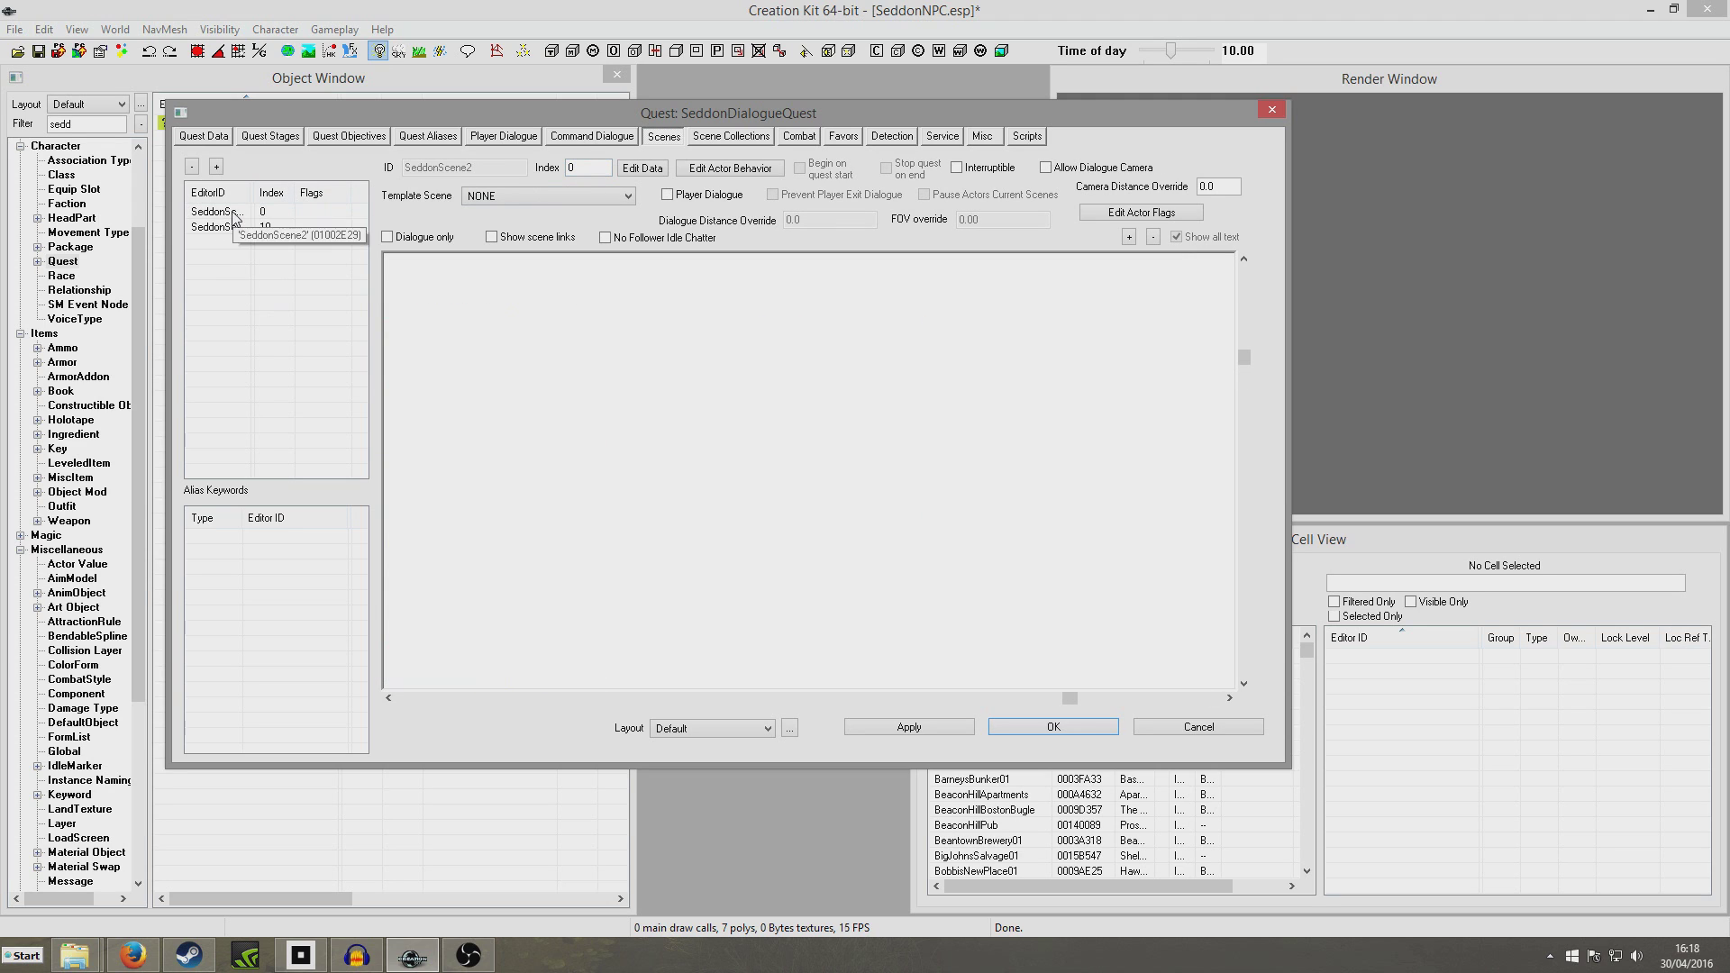
pyautogui.click(232, 213)
pyautogui.write('2')
pyautogui.click(225, 227)
pyautogui.click(222, 215)
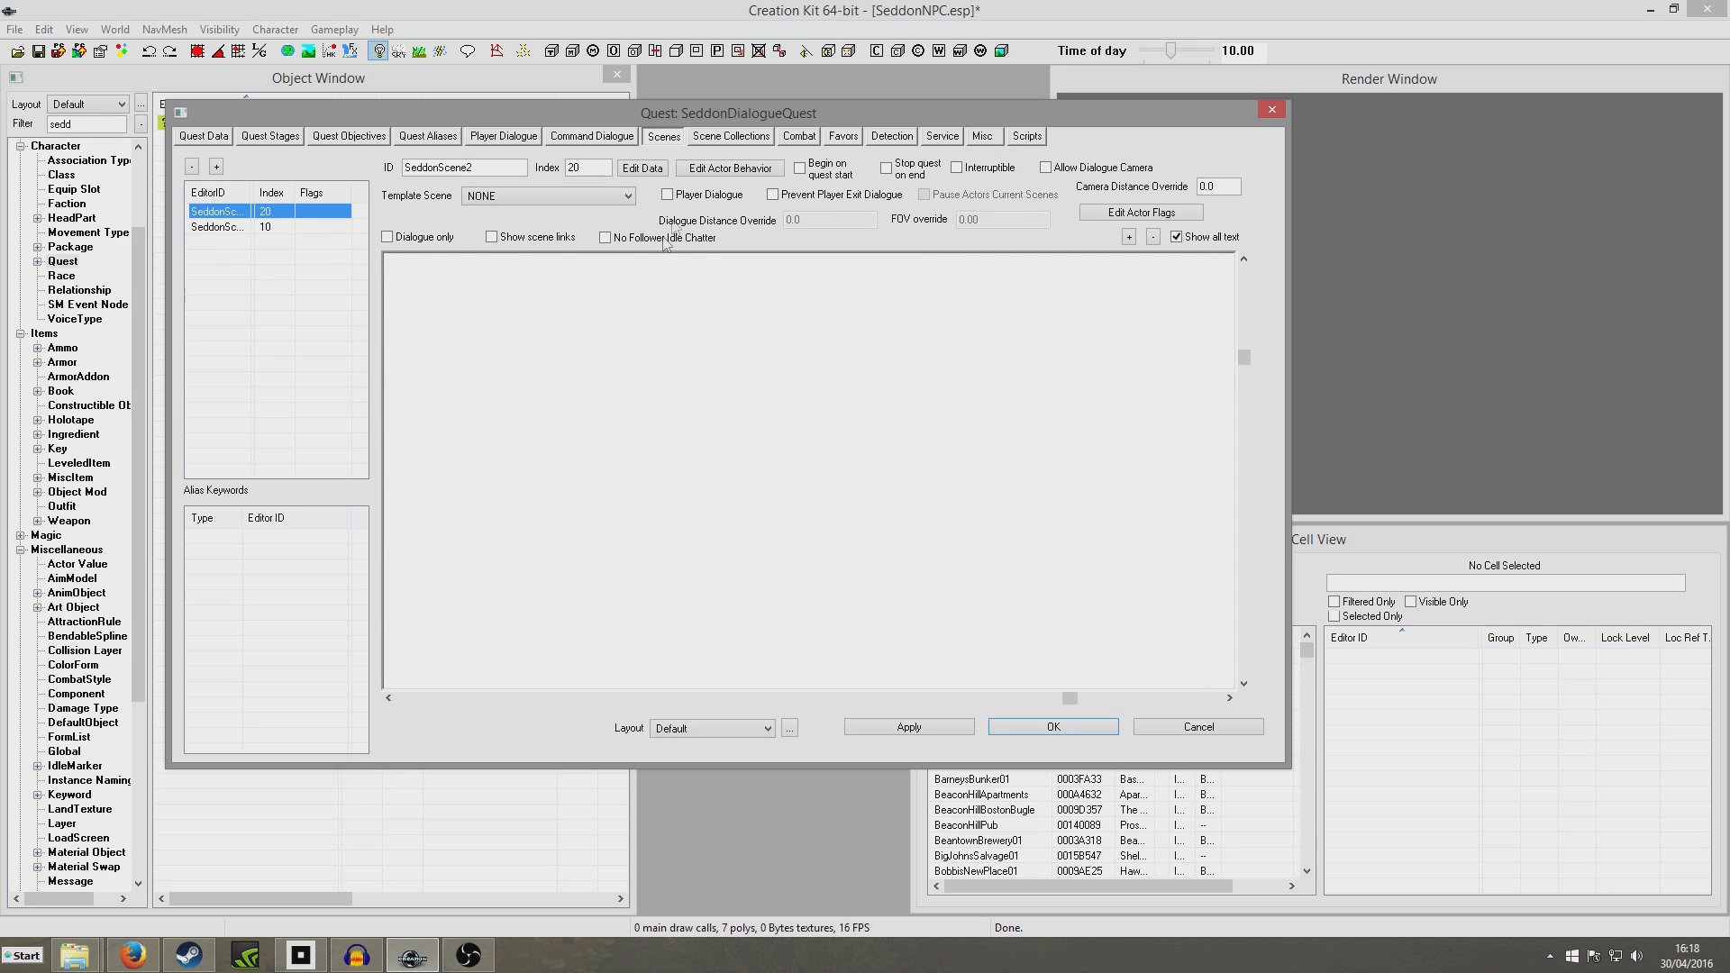
pyautogui.click(668, 196)
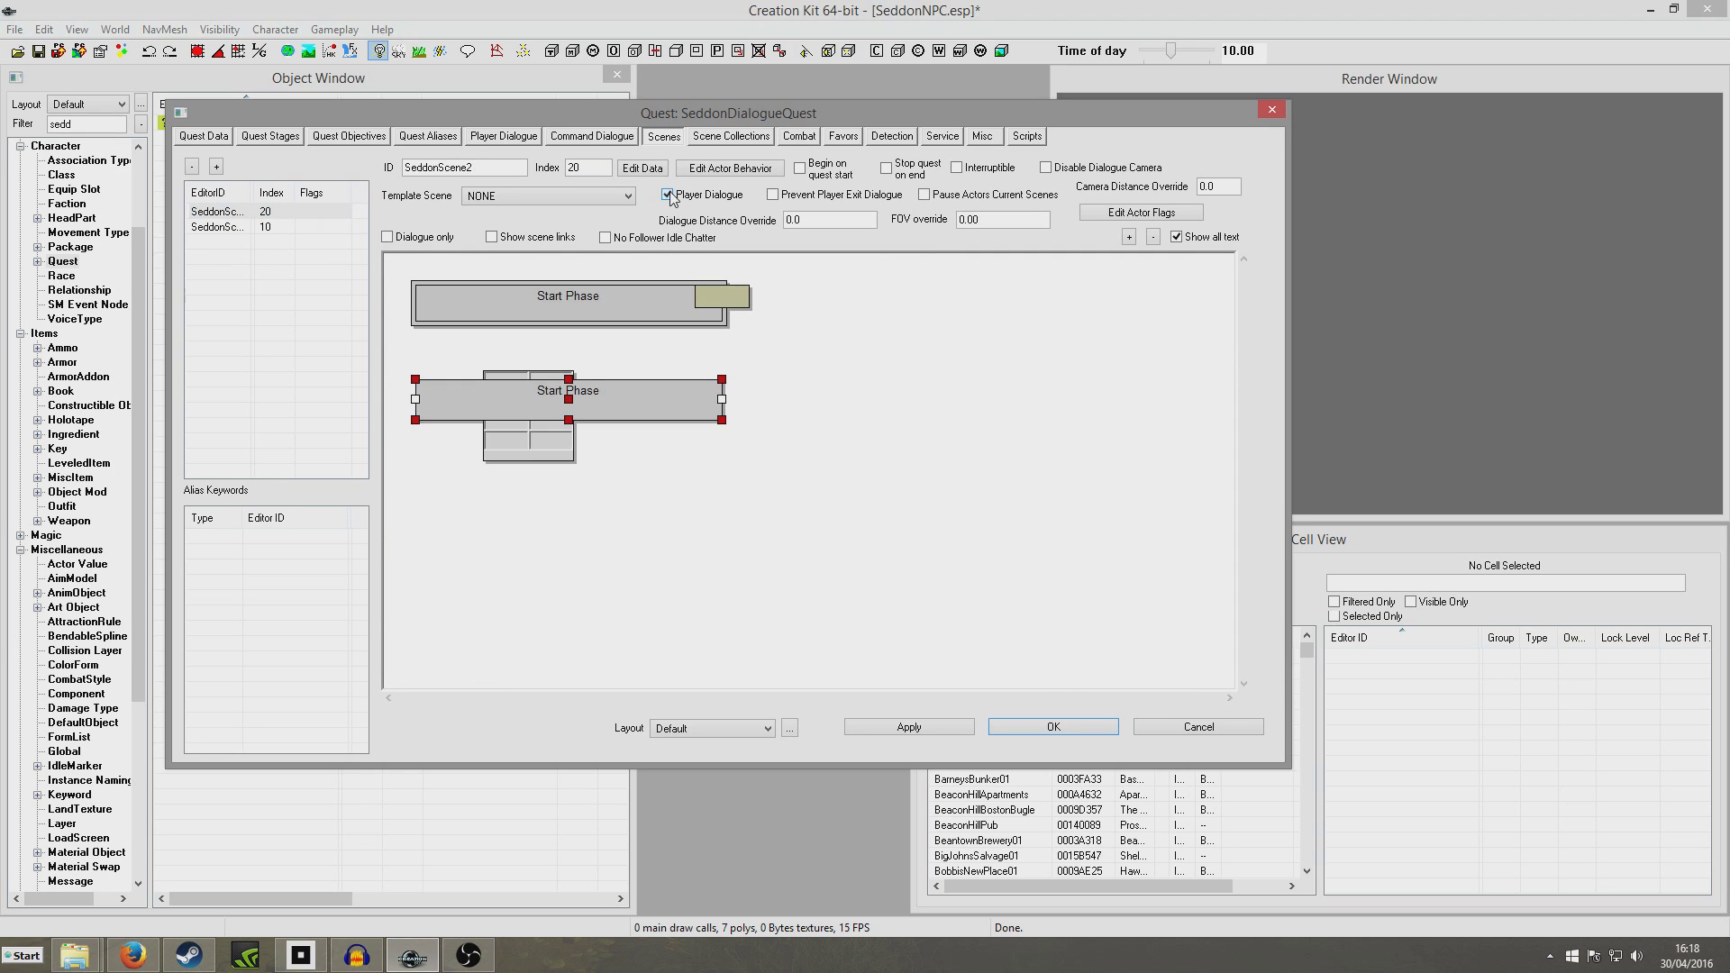
# - Add SeddonNPCAlias as an actor in SeddonScene2
pyautogui.rightClick(636, 349)
pyautogui.click(696, 353)
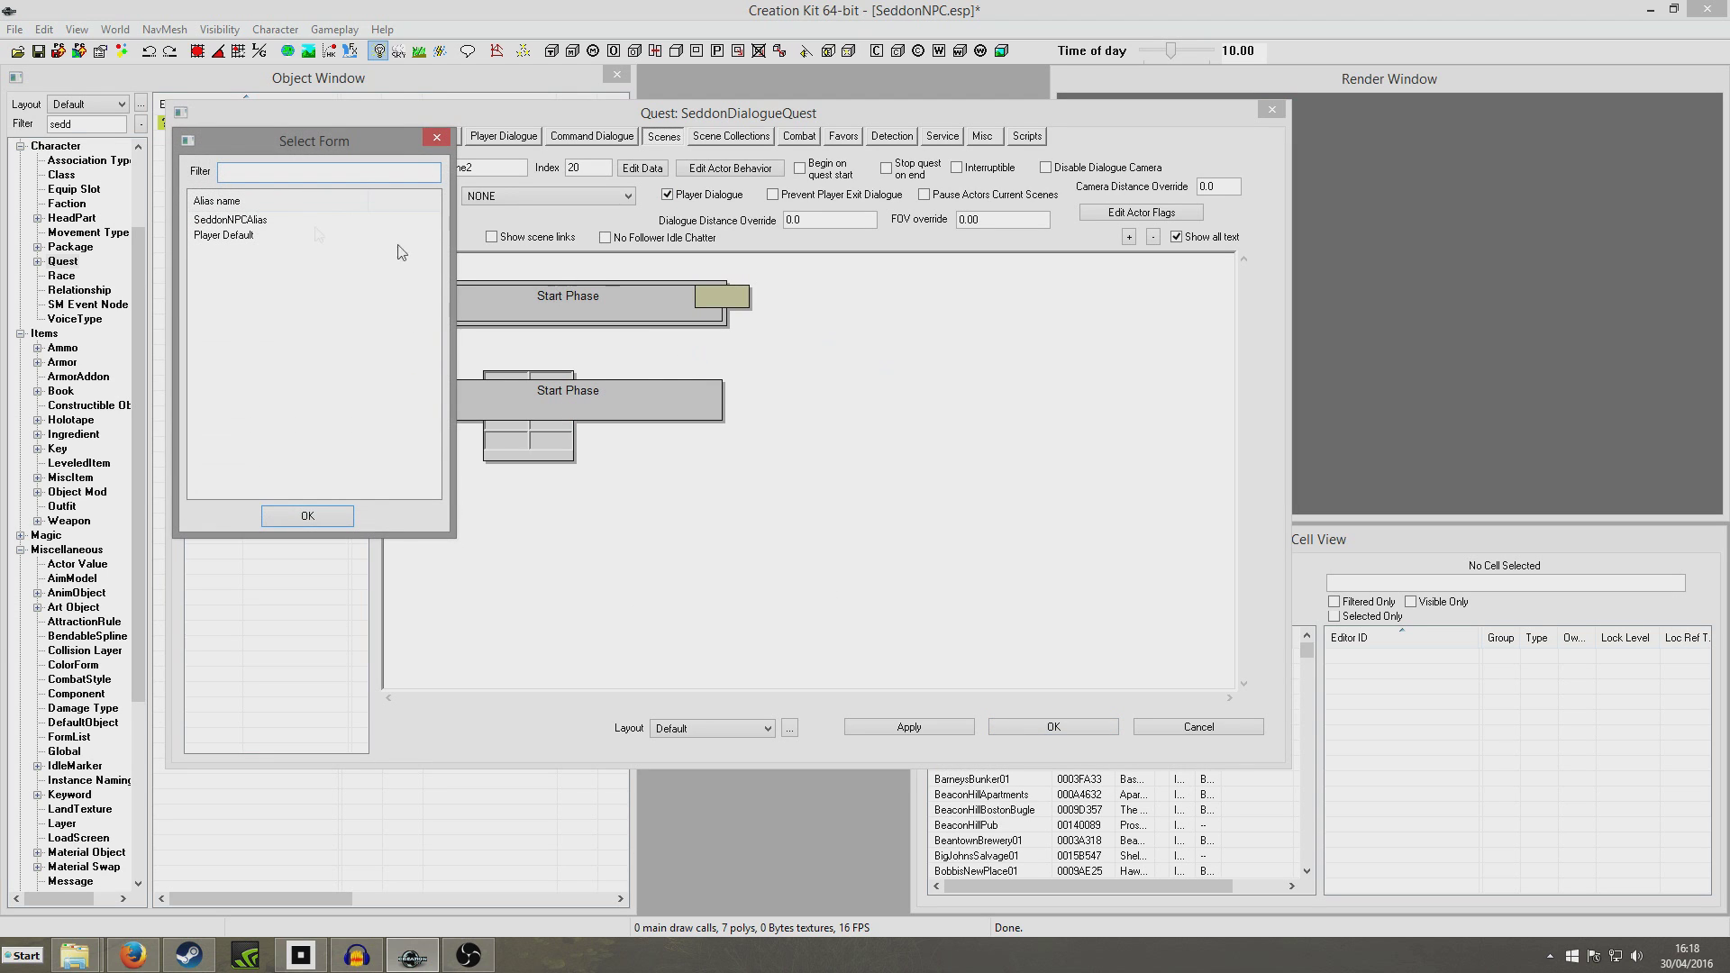
pyautogui.click(225, 221)
pyautogui.click(307, 516)
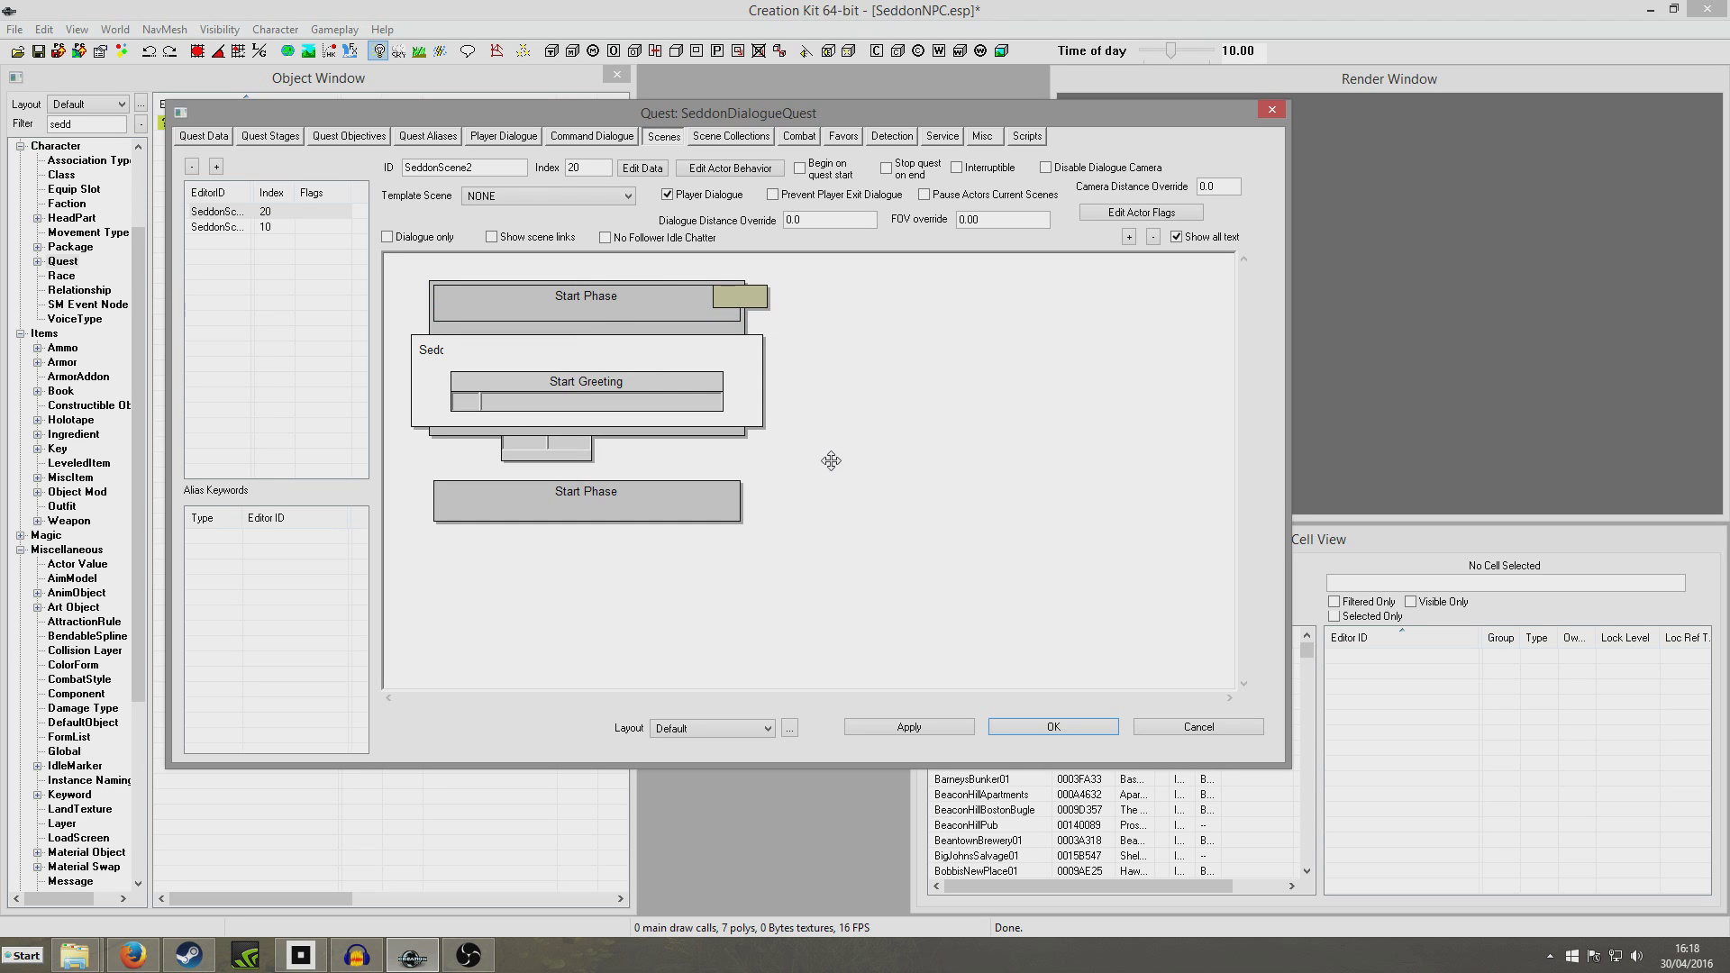
# - Add a phase at the end of SeddonScene2 and name it Mean Phase
pyautogui.rightClick(834, 328)
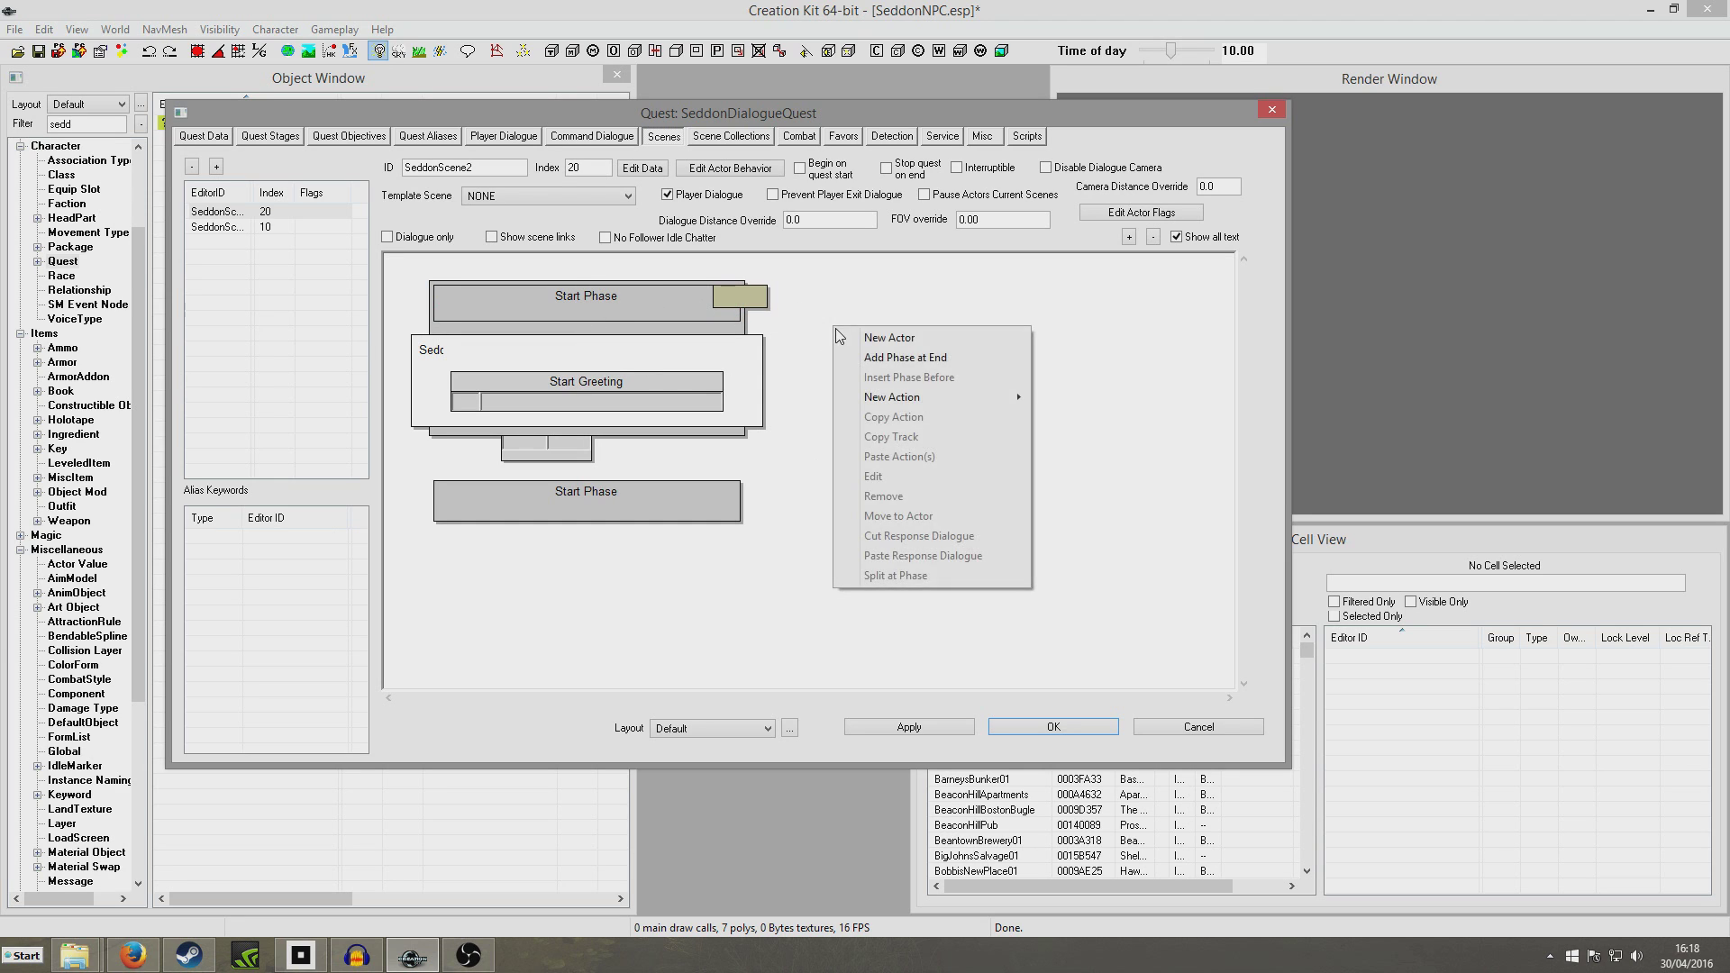
pyautogui.click(941, 358)
pyautogui.doubleClick(934, 307)
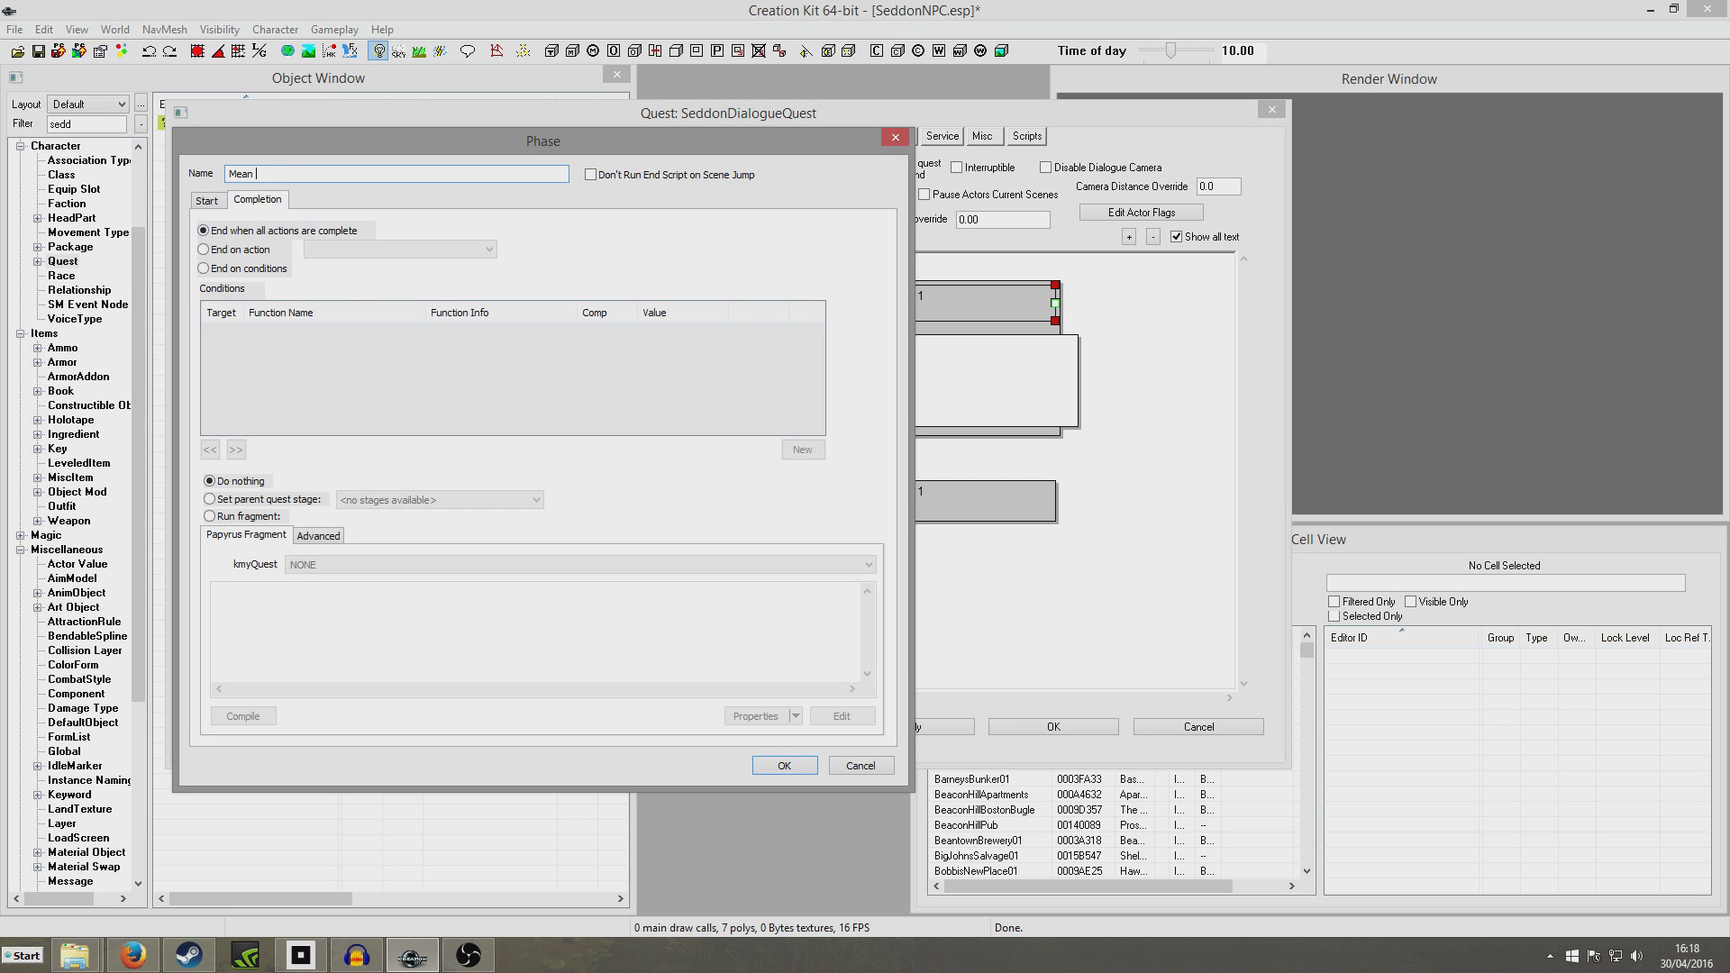
pyautogui.click(784, 765)
# - Review SeddonScene01's dialogue actions for reference, then return to SeddonScene2
pyautogui.click(246, 229)
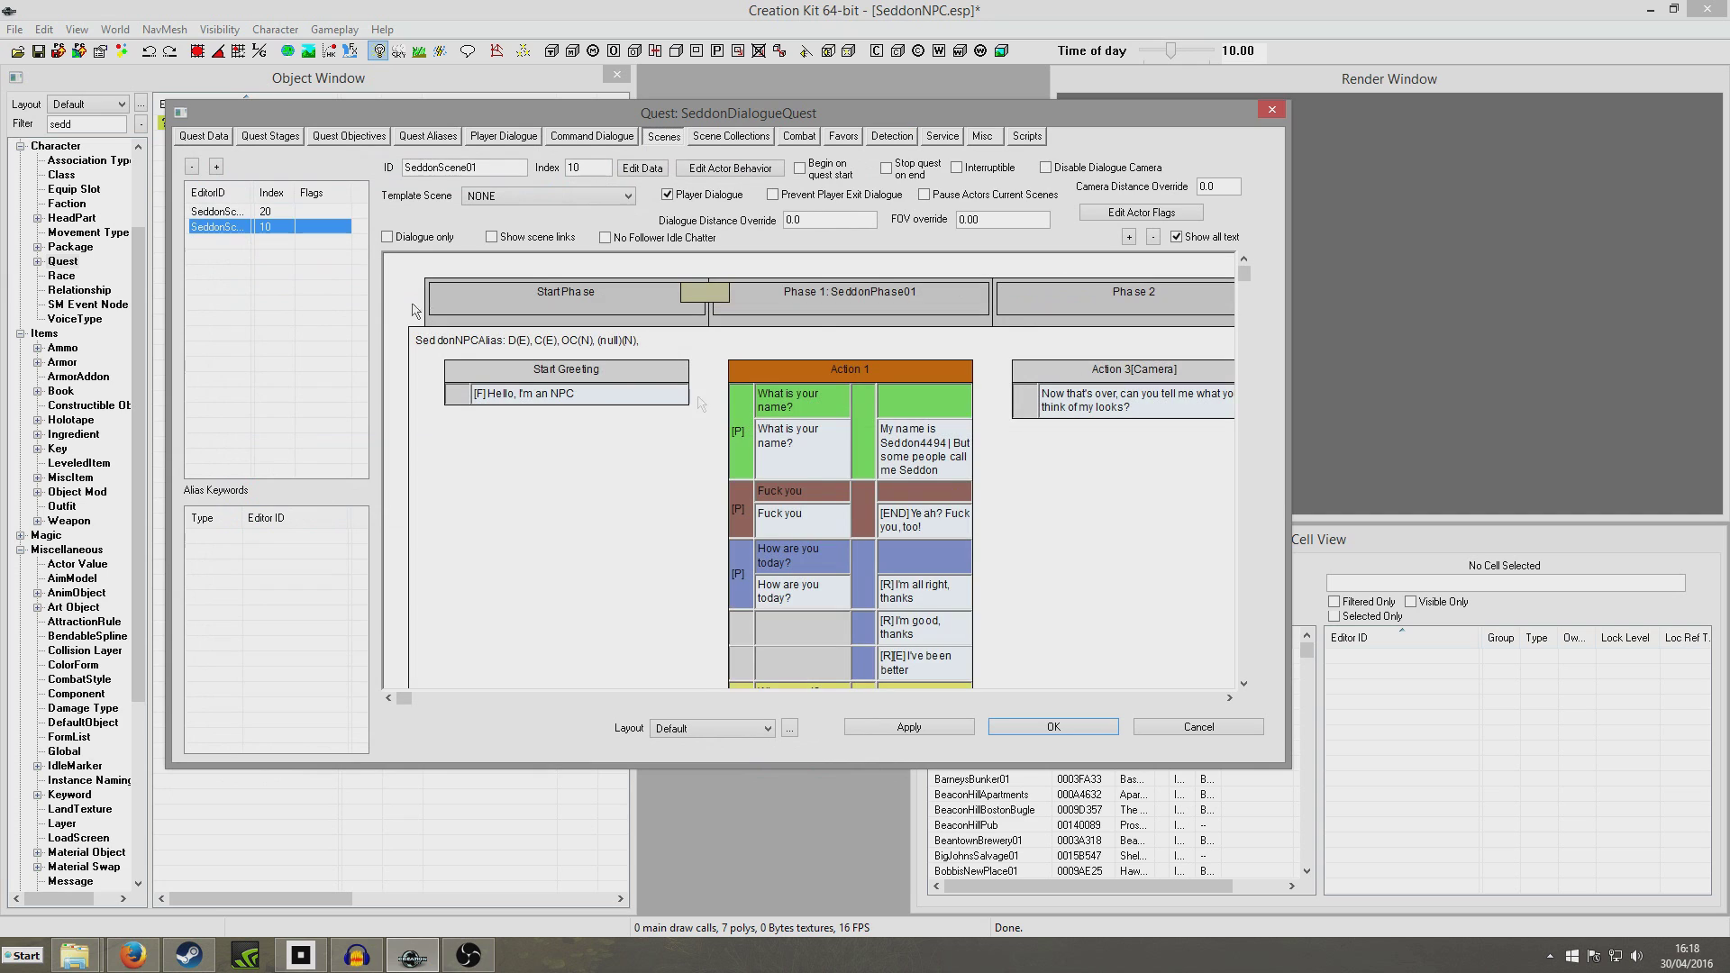
pyautogui.click(1070, 514)
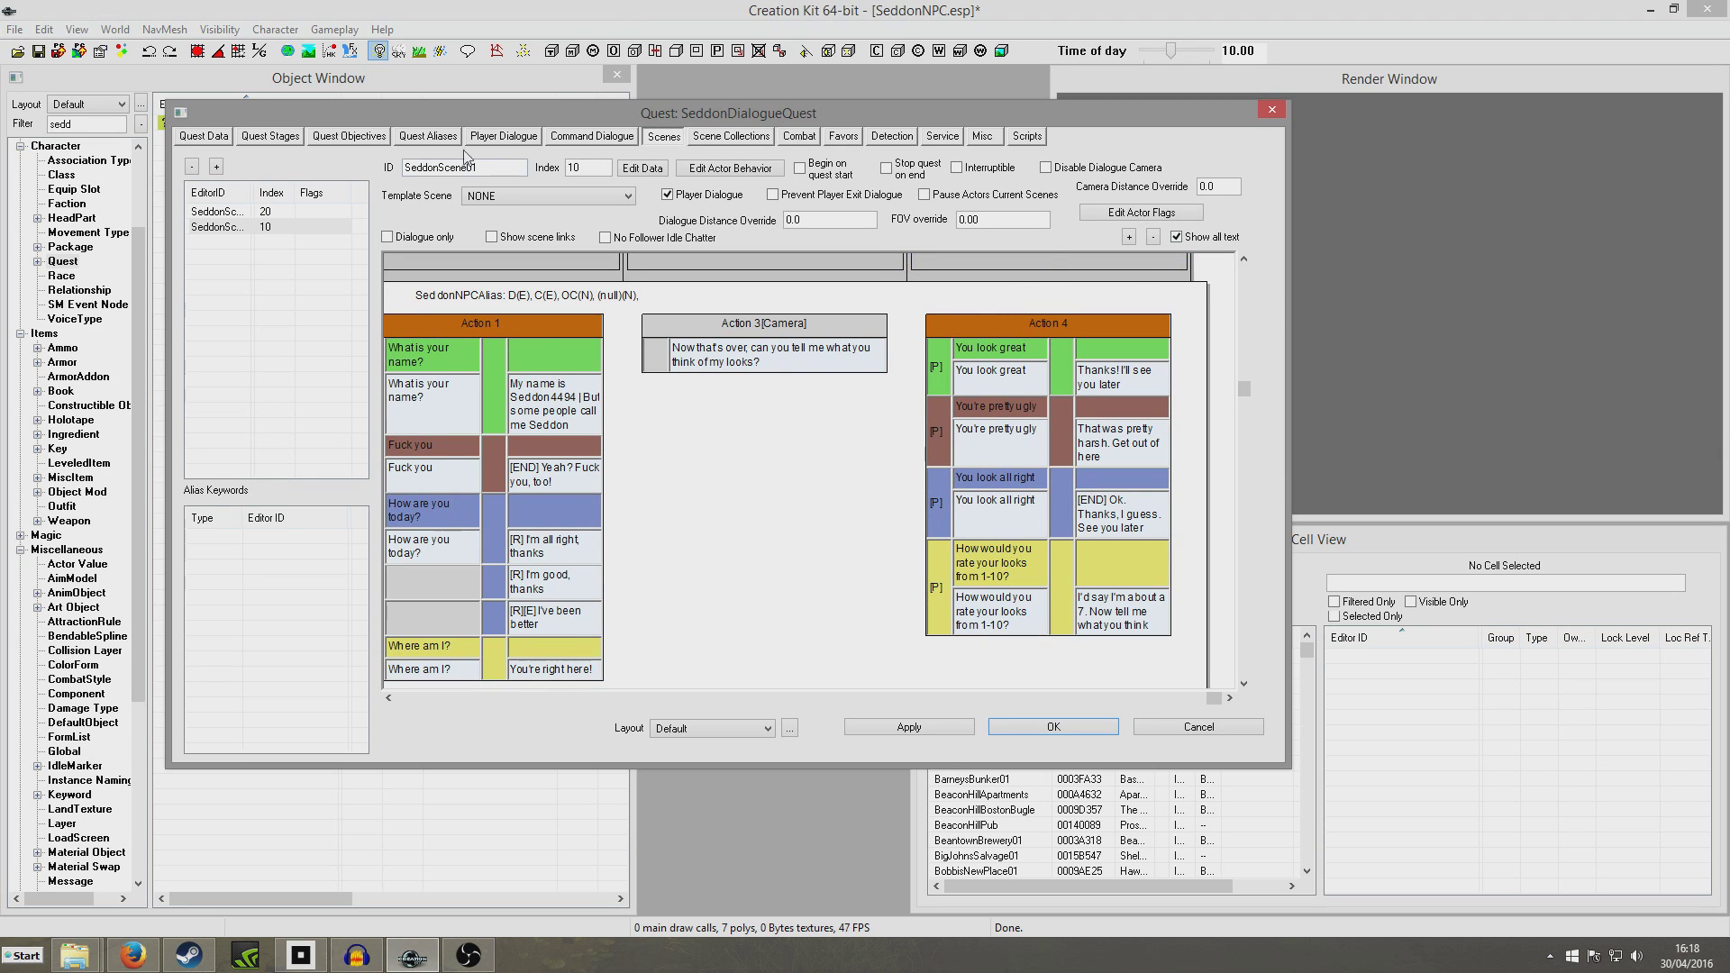
pyautogui.click(208, 216)
# - Add a Dialogue action to Mean Phase with the NPC line 'Hey! How could you be so mean?'
pyautogui.rightClick(882, 401)
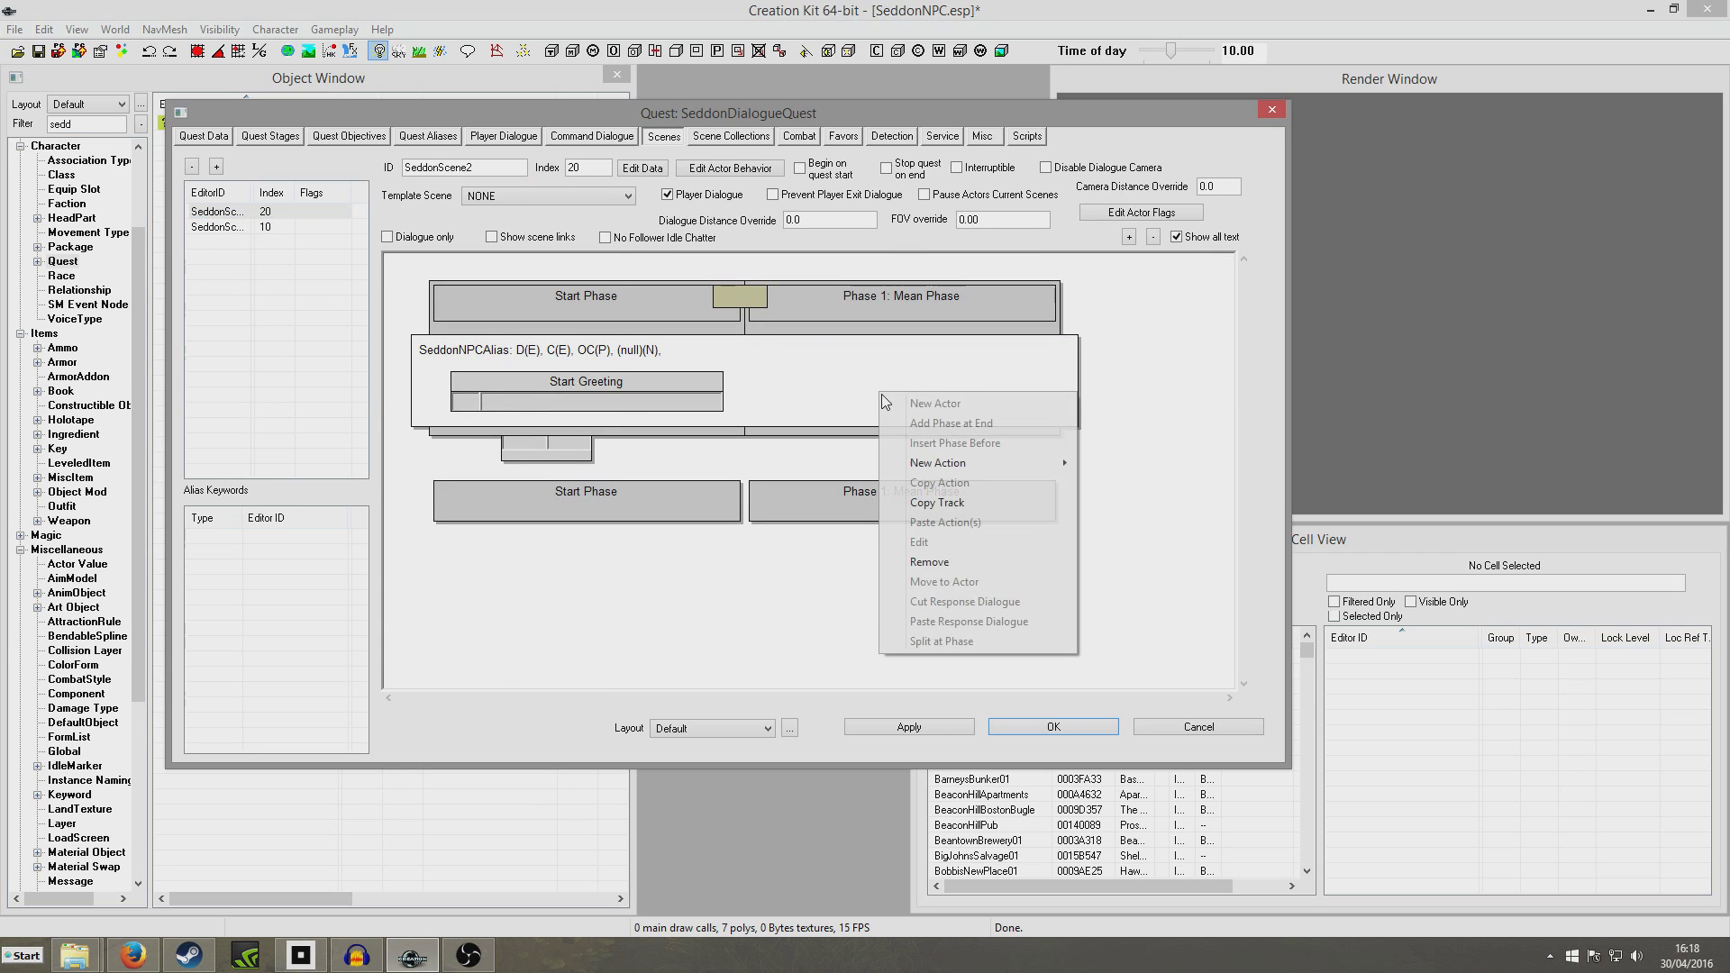
pyautogui.moveTo(992, 462)
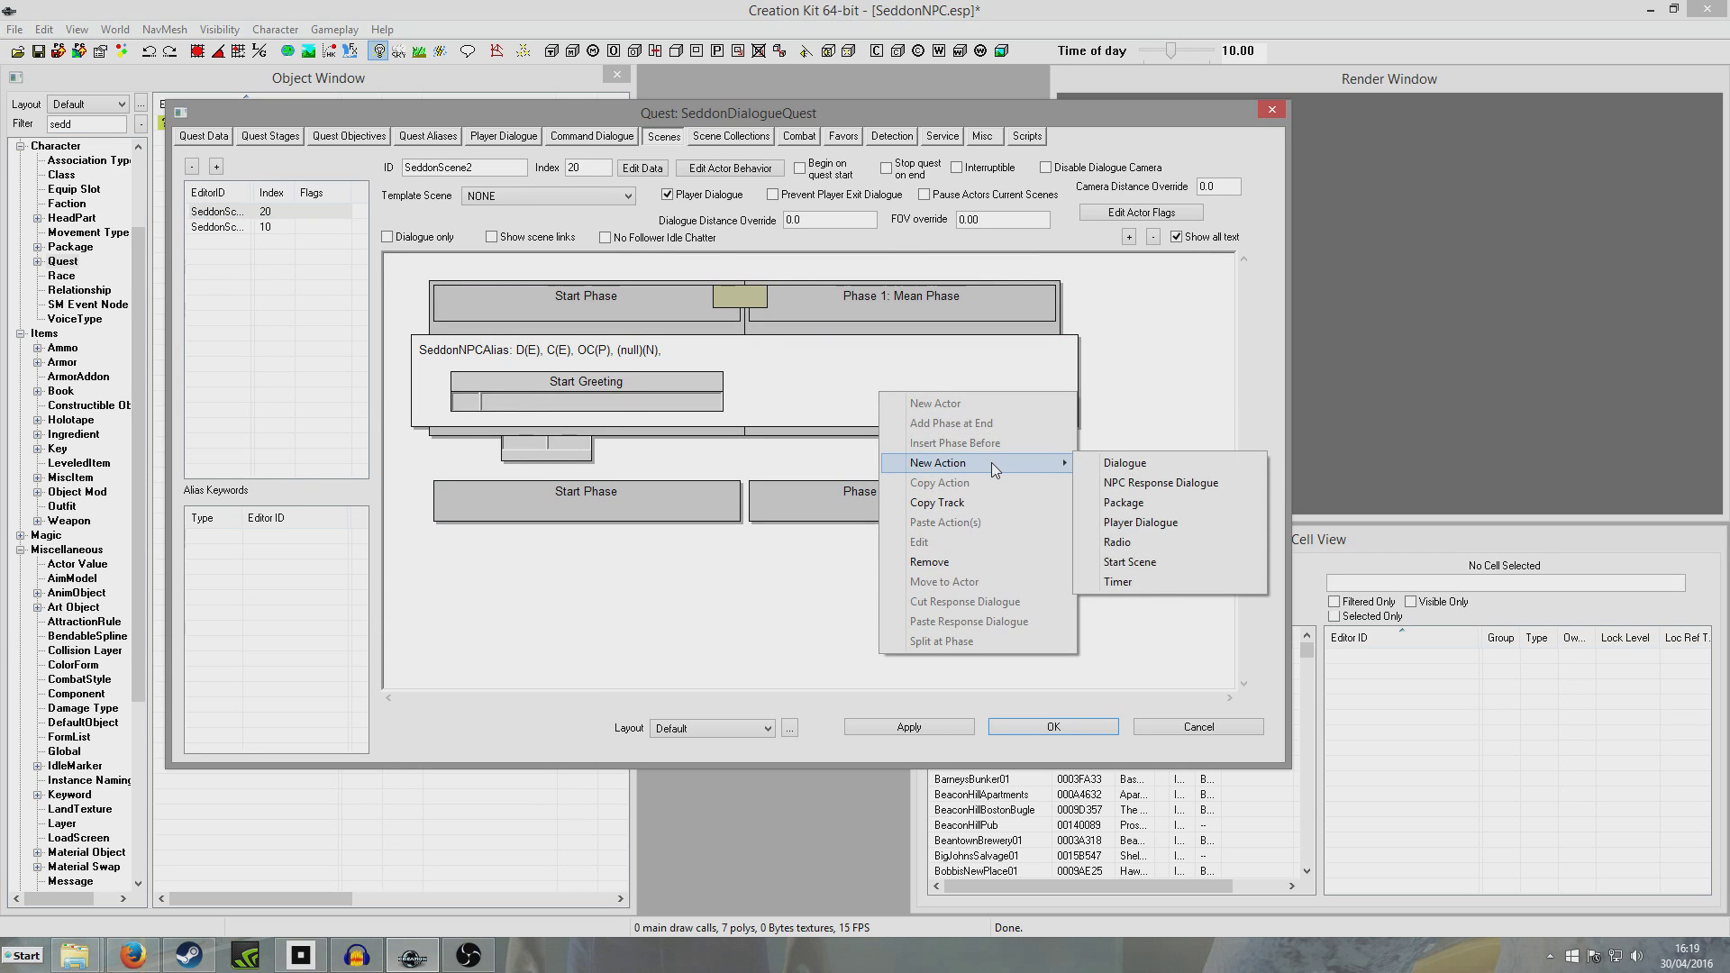
pyautogui.click(1126, 463)
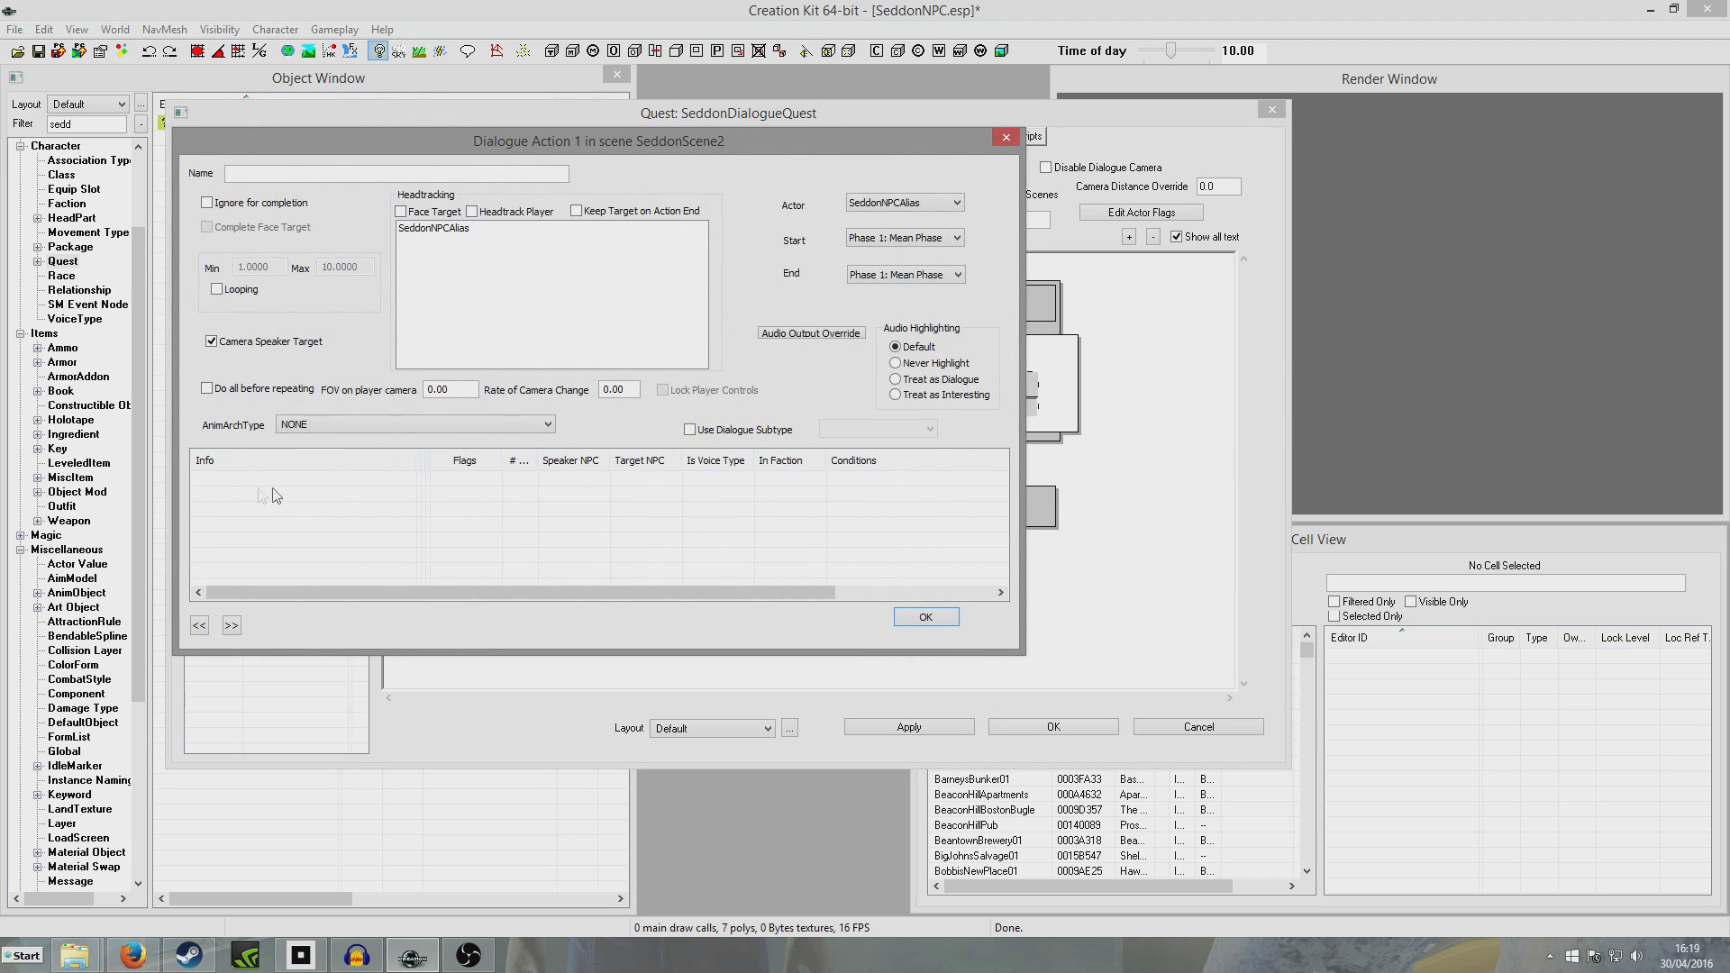
pyautogui.rightClick(236, 516)
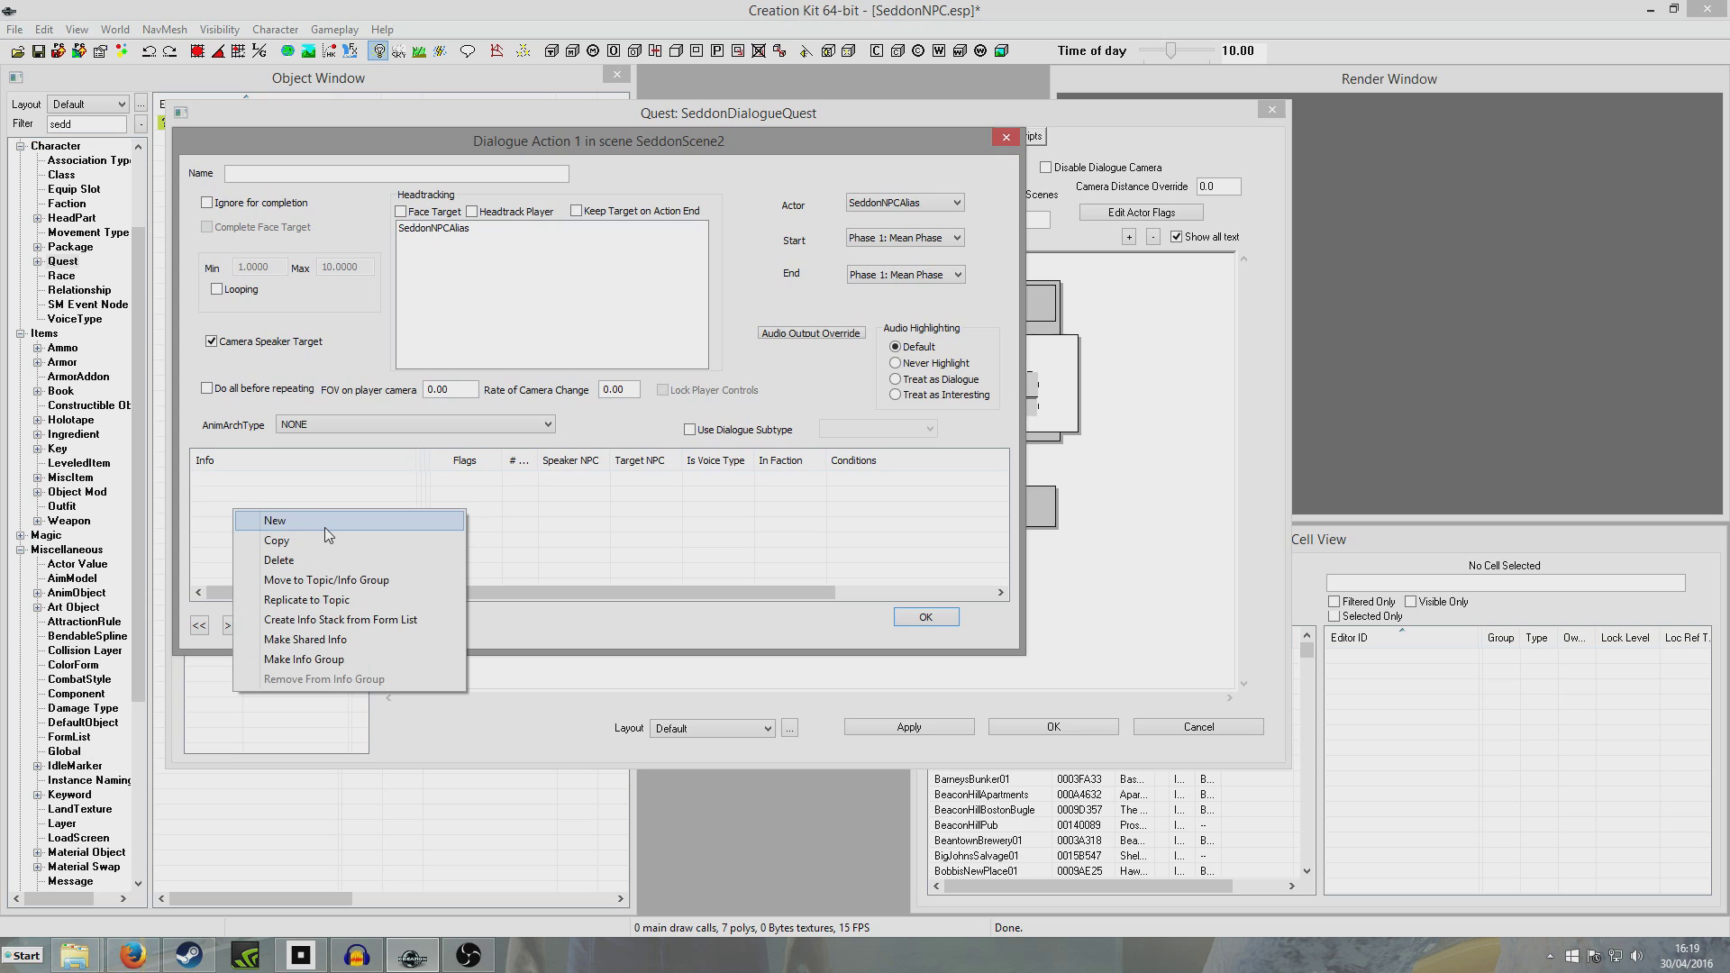
pyautogui.click(328, 535)
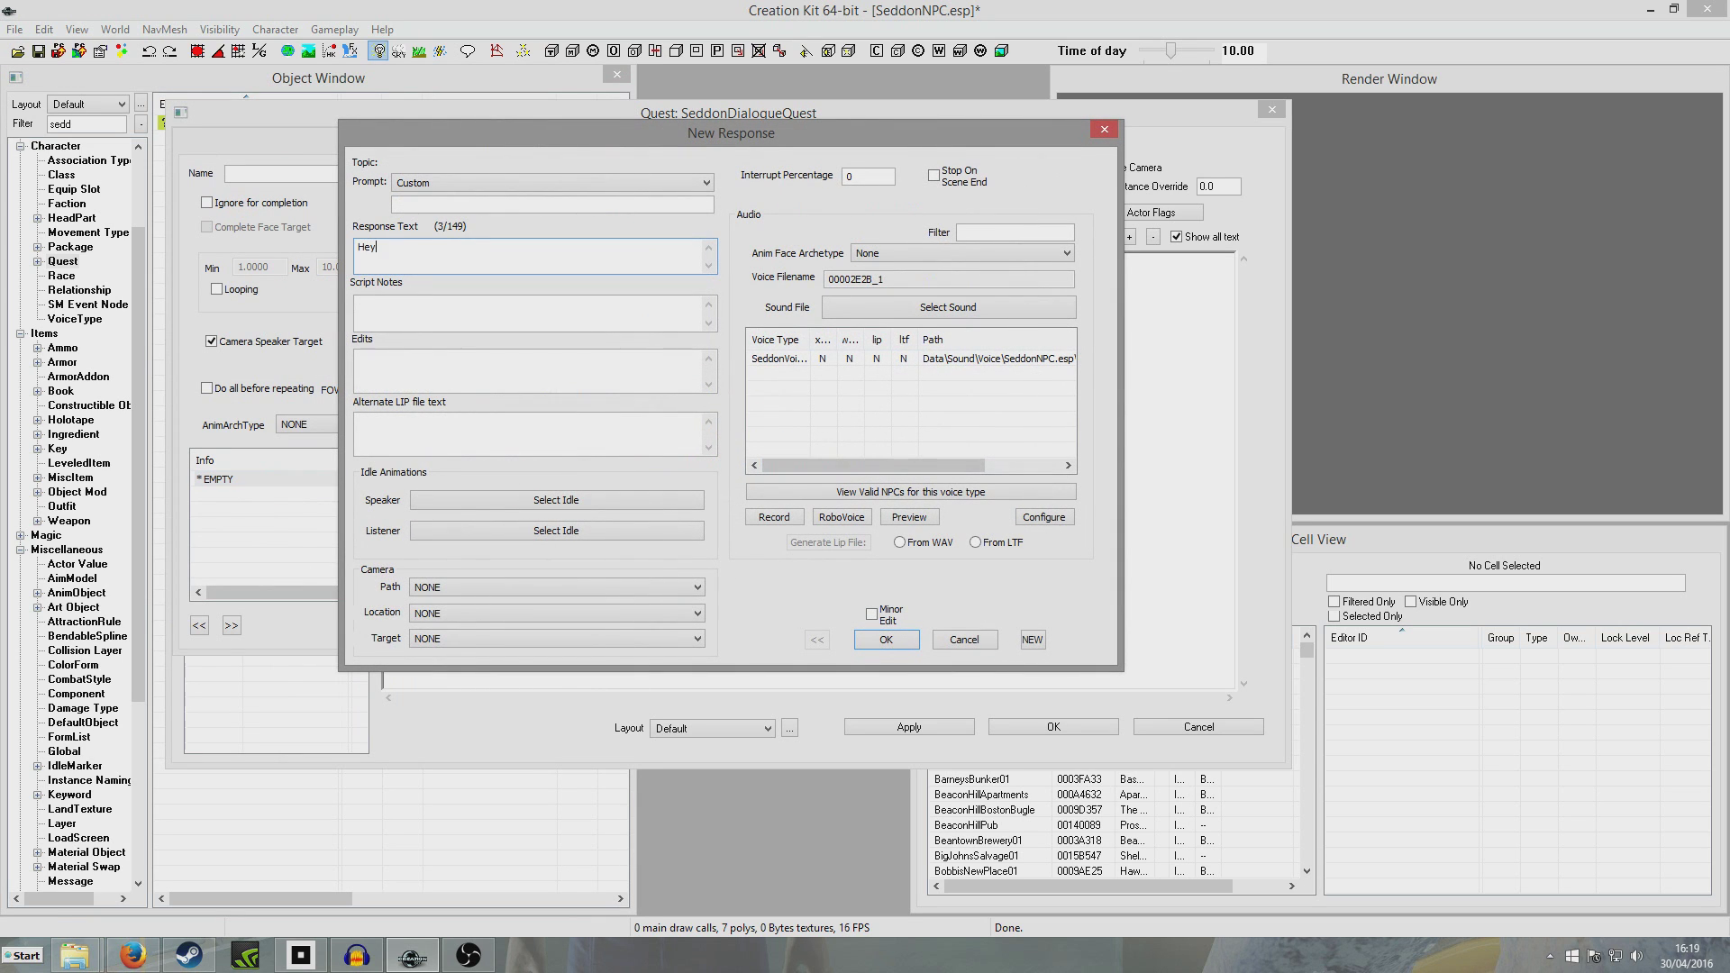
pyautogui.write('Hey! How could you be so mean?')
pyautogui.click(860, 641)
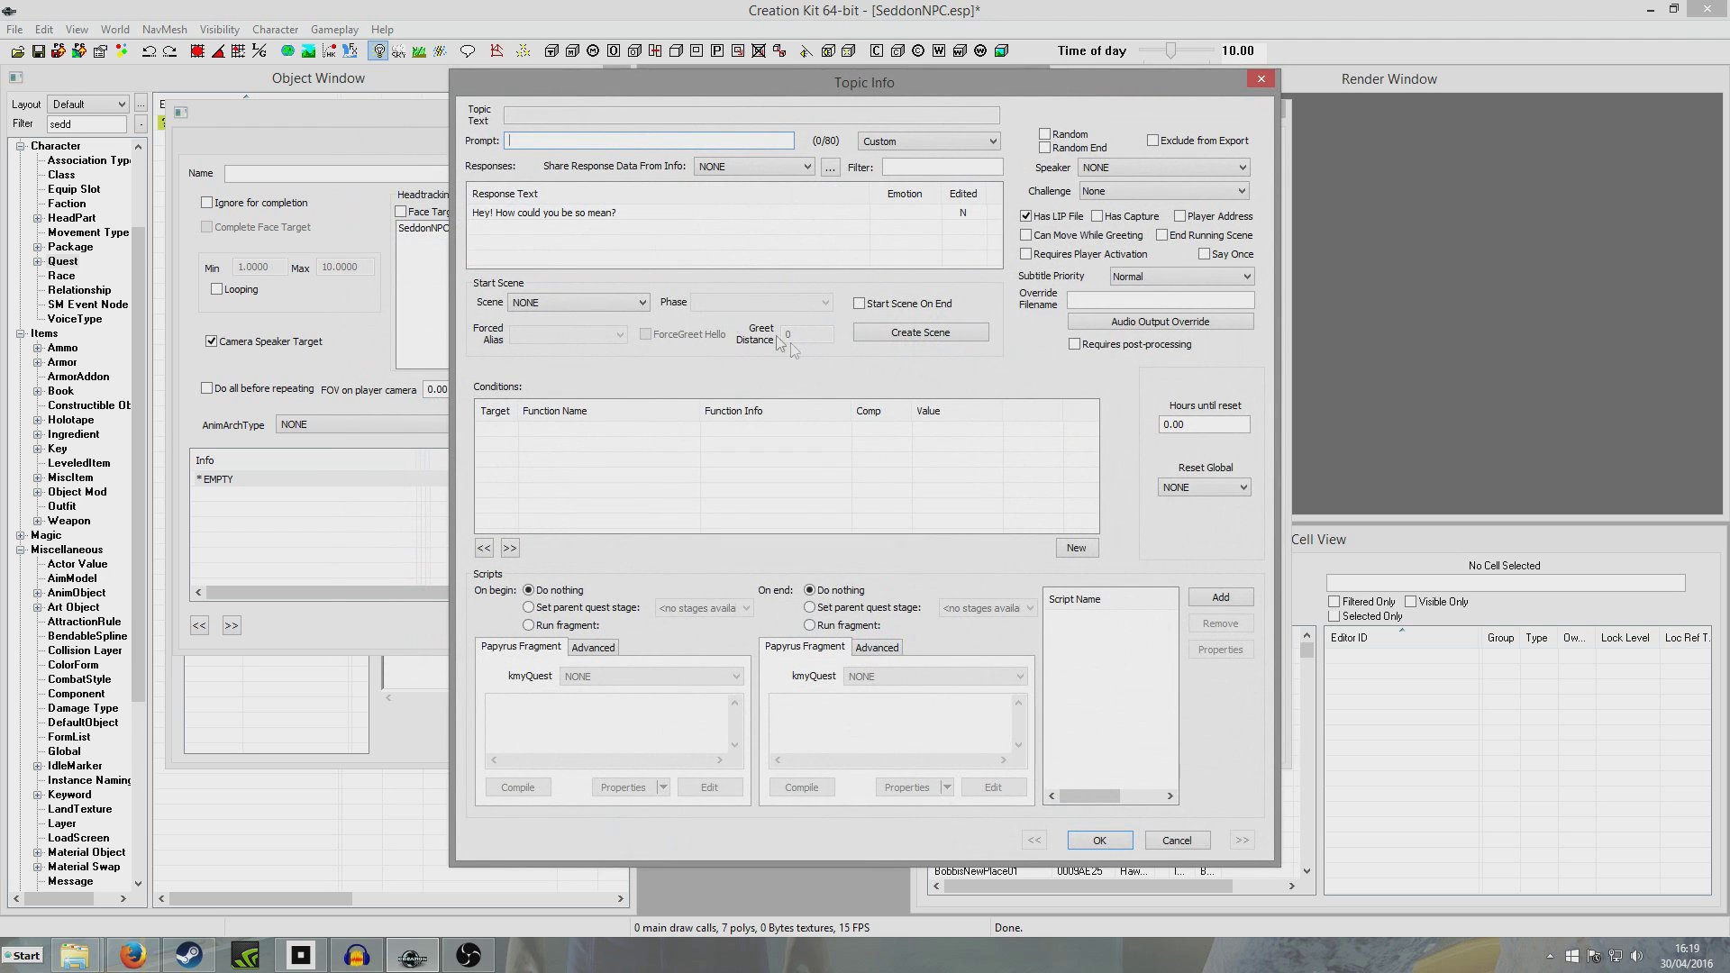
pyautogui.click(1100, 840)
pyautogui.click(906, 620)
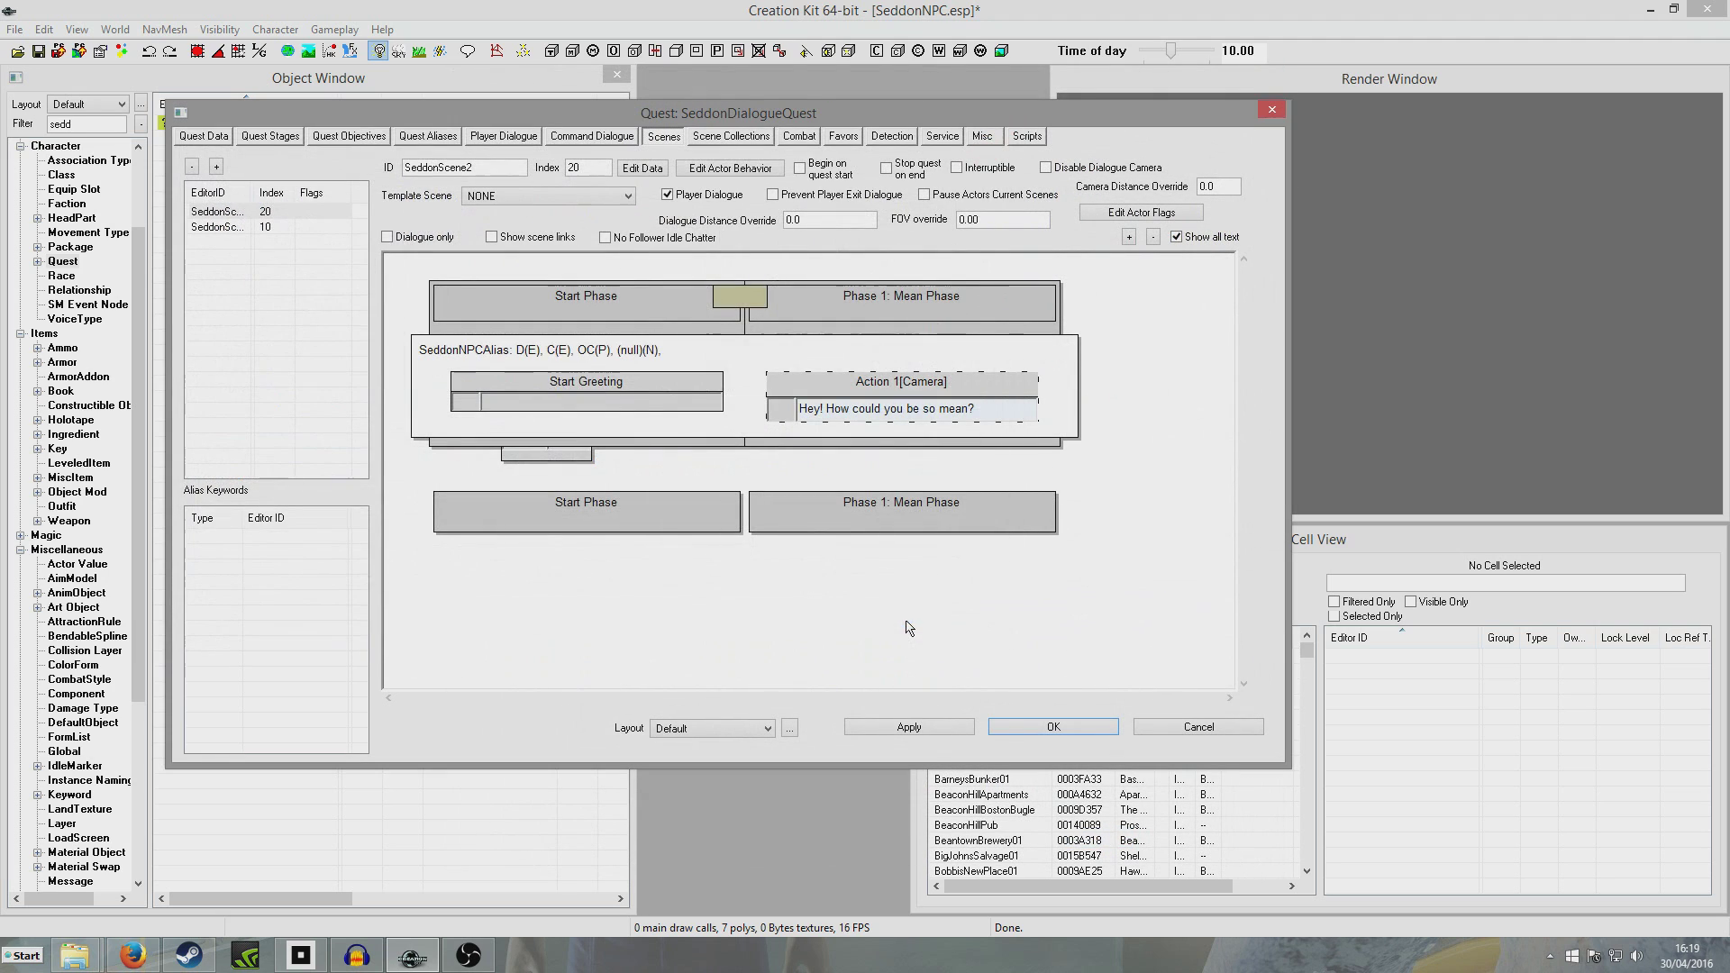
# - On SeddonScene01, enable Show scene links and pan the graph to trace the red link line
pyautogui.click(222, 228)
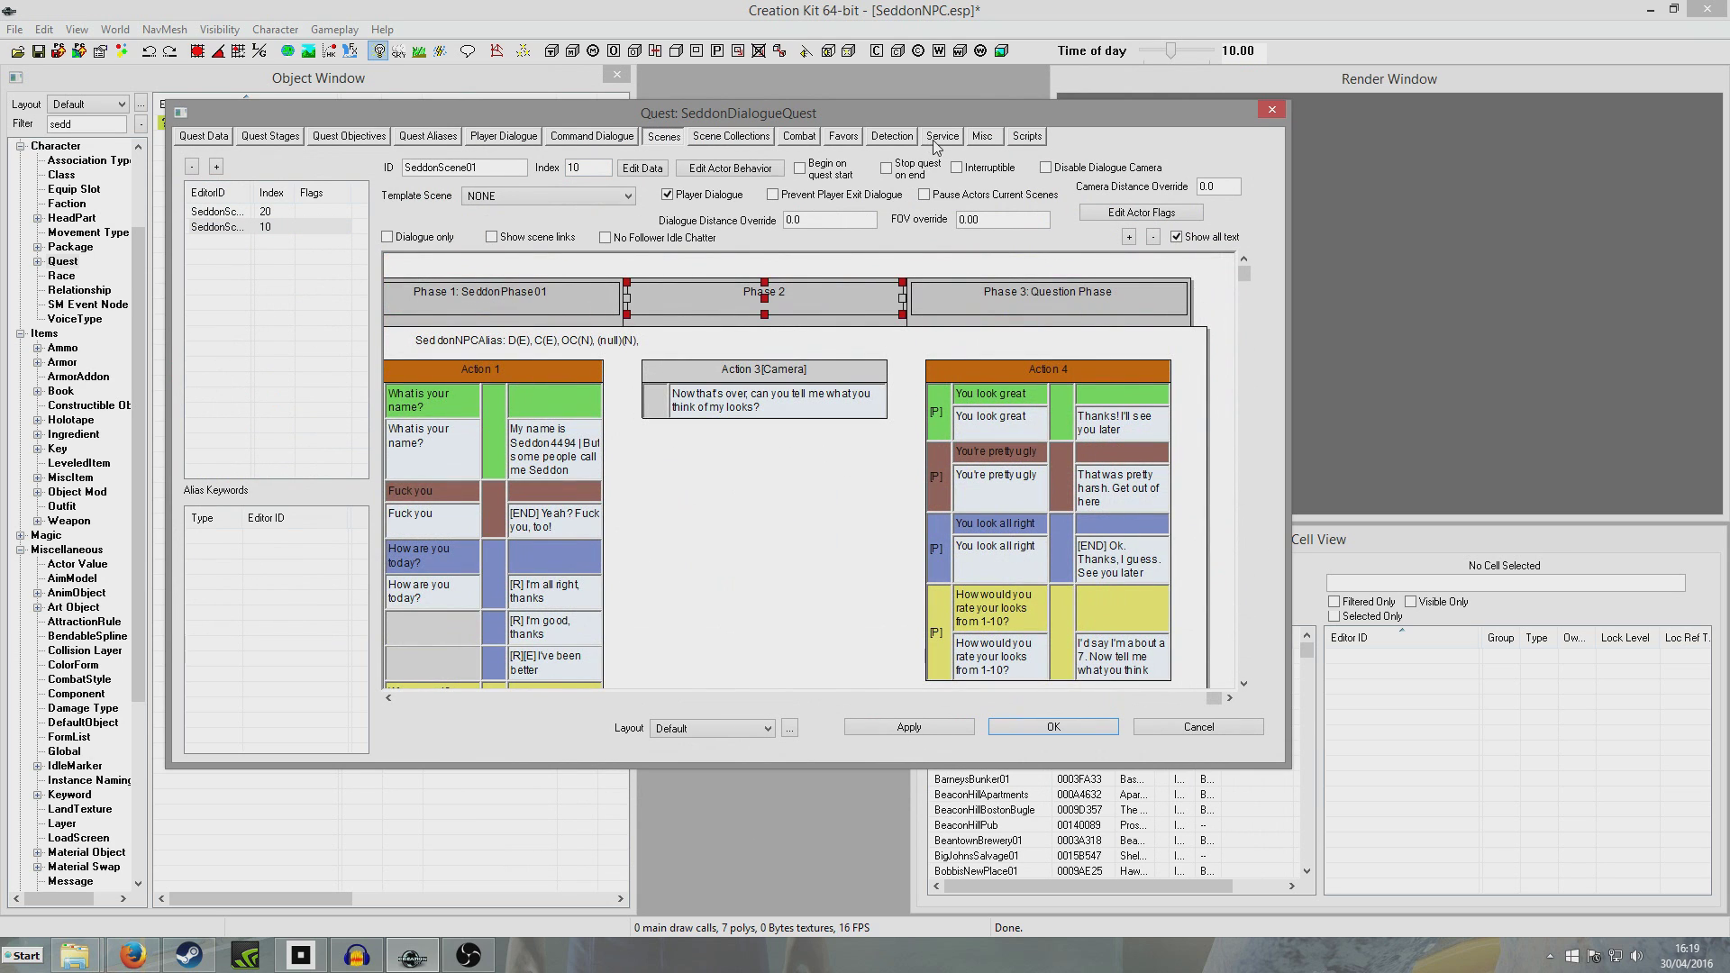
pyautogui.click(956, 399)
pyautogui.click(581, 292)
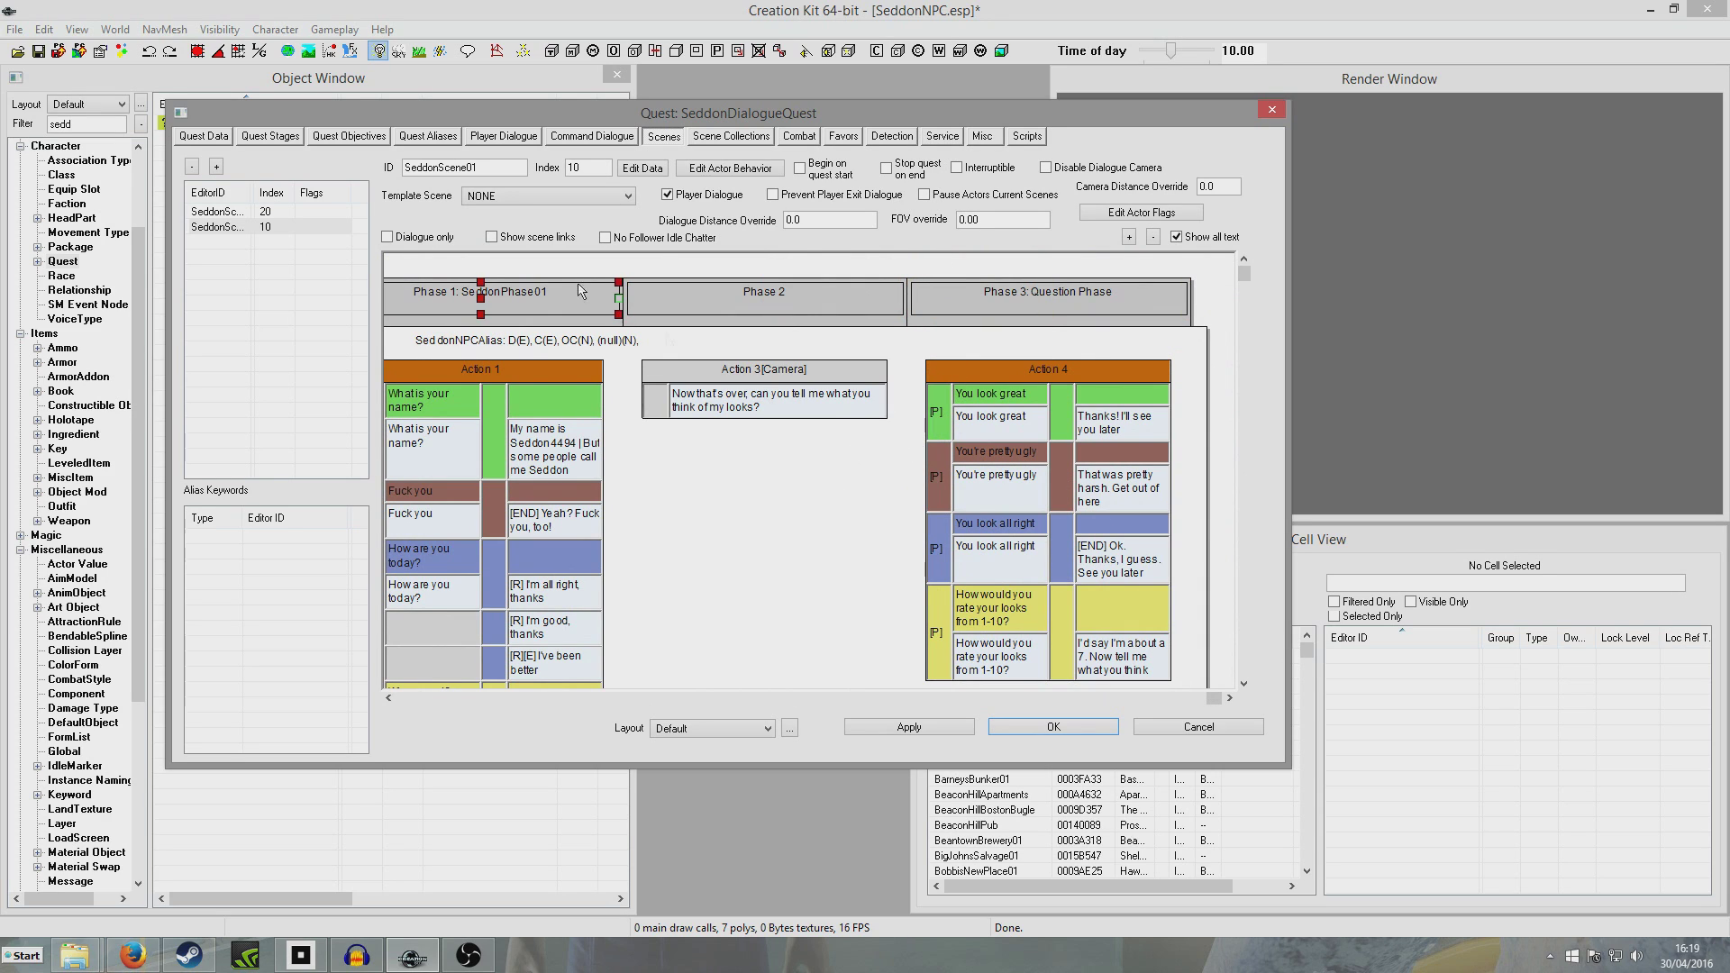
pyautogui.click(492, 237)
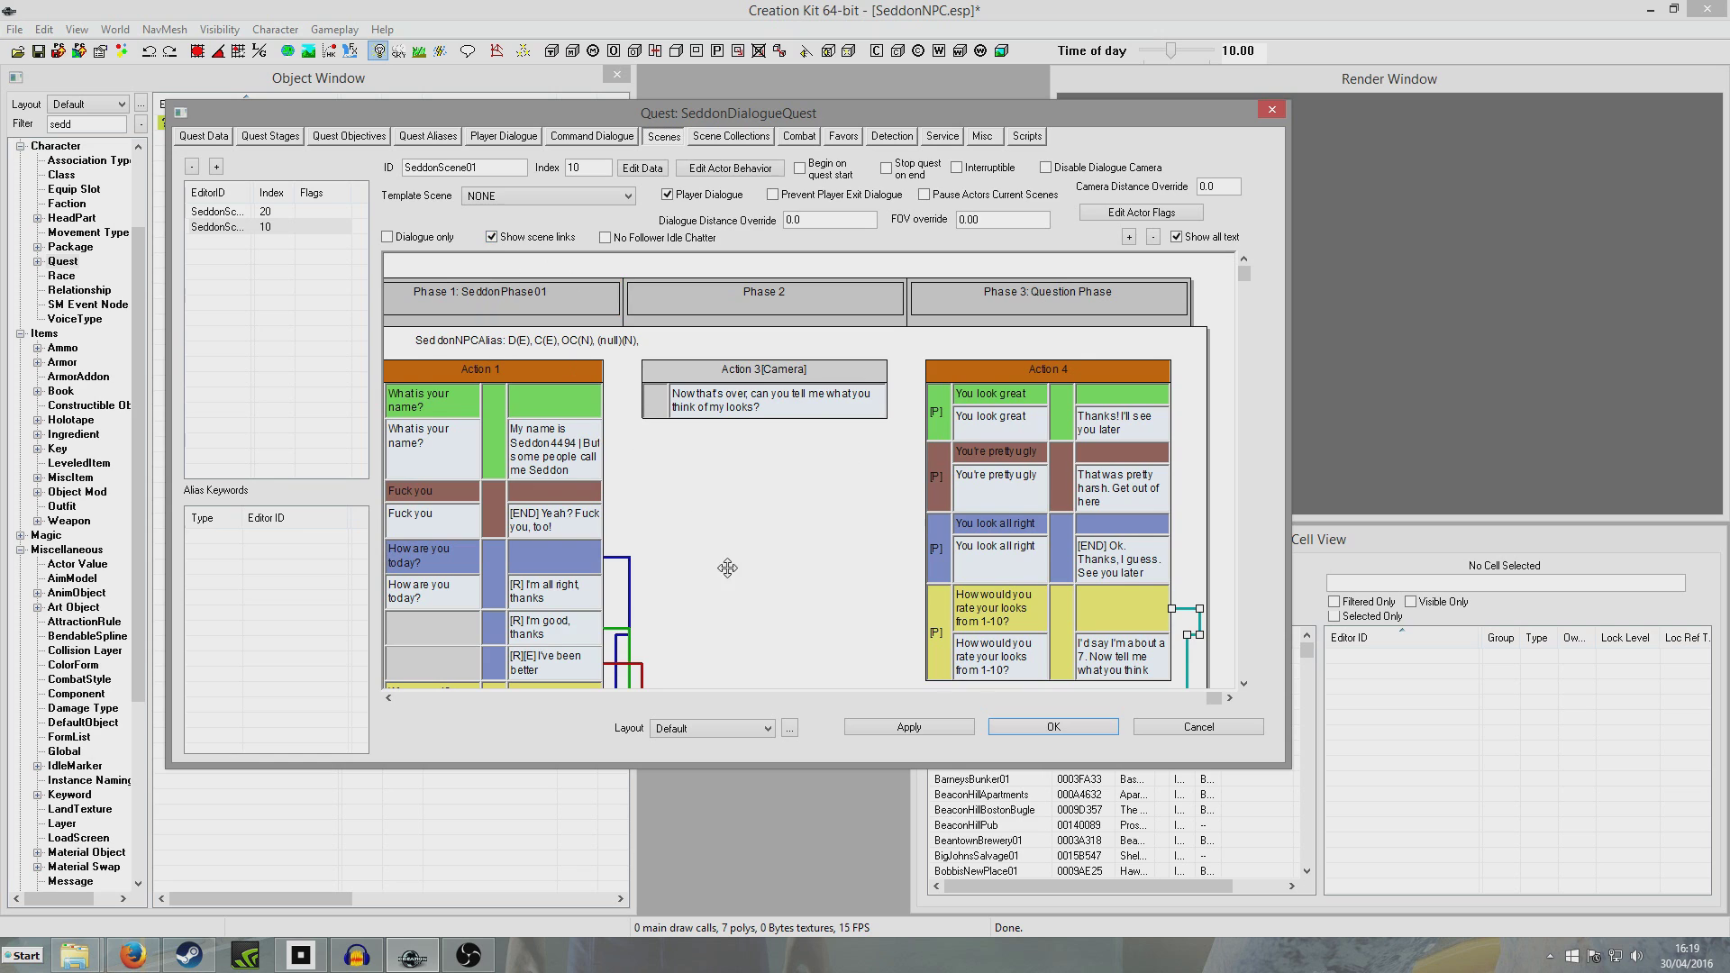
pyautogui.scroll(-3, 695, 399)
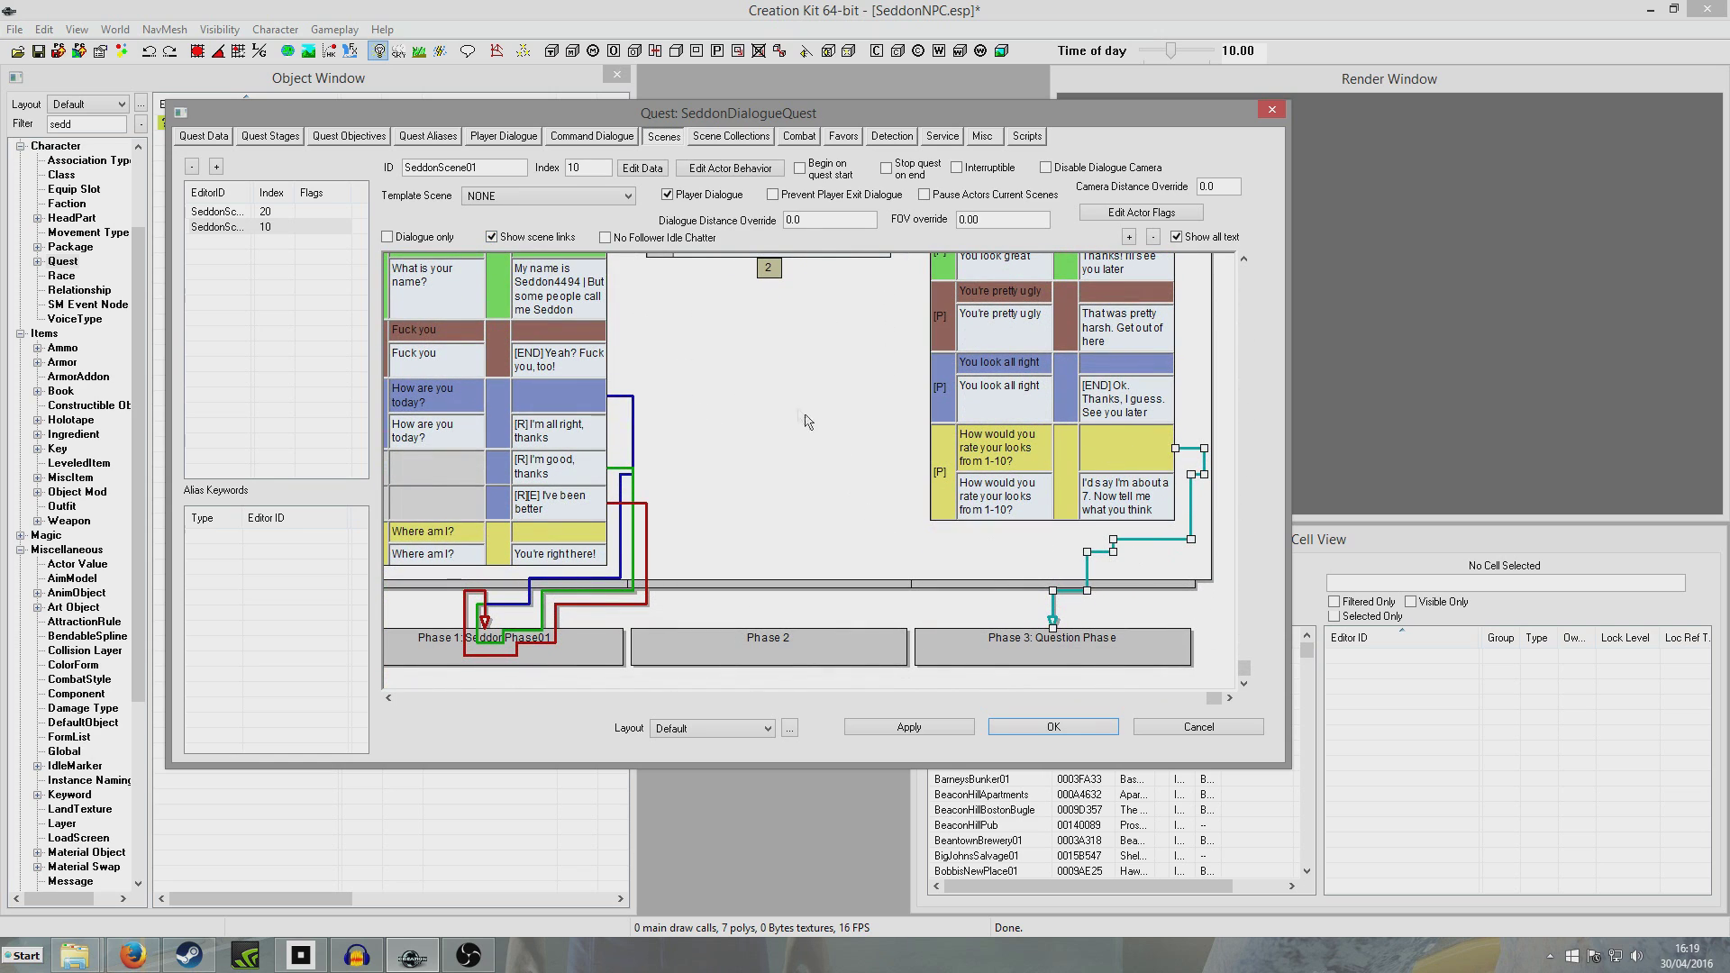
pyautogui.moveTo(782, 402); pyautogui.dragTo(909, 524)
pyautogui.click(840, 522)
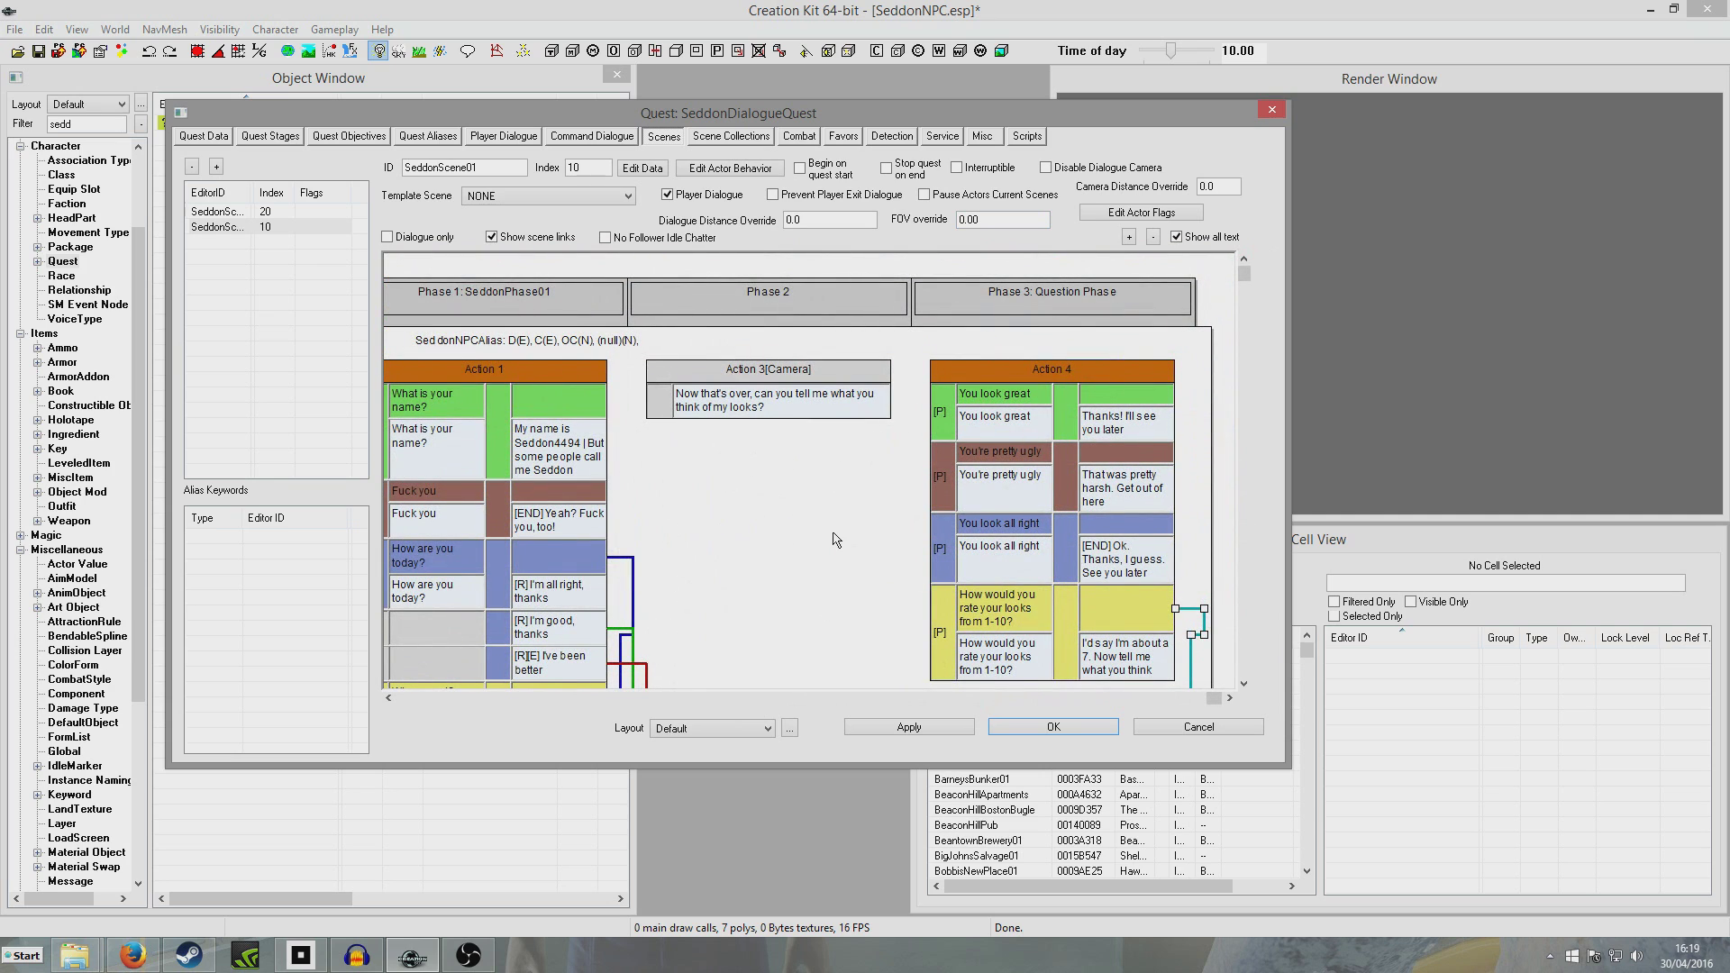
# - Remove 'Get out of here' from the Action 4 reply and set it to start SeddonScene2's Mean Phase
pyautogui.doubleClick(1108, 491)
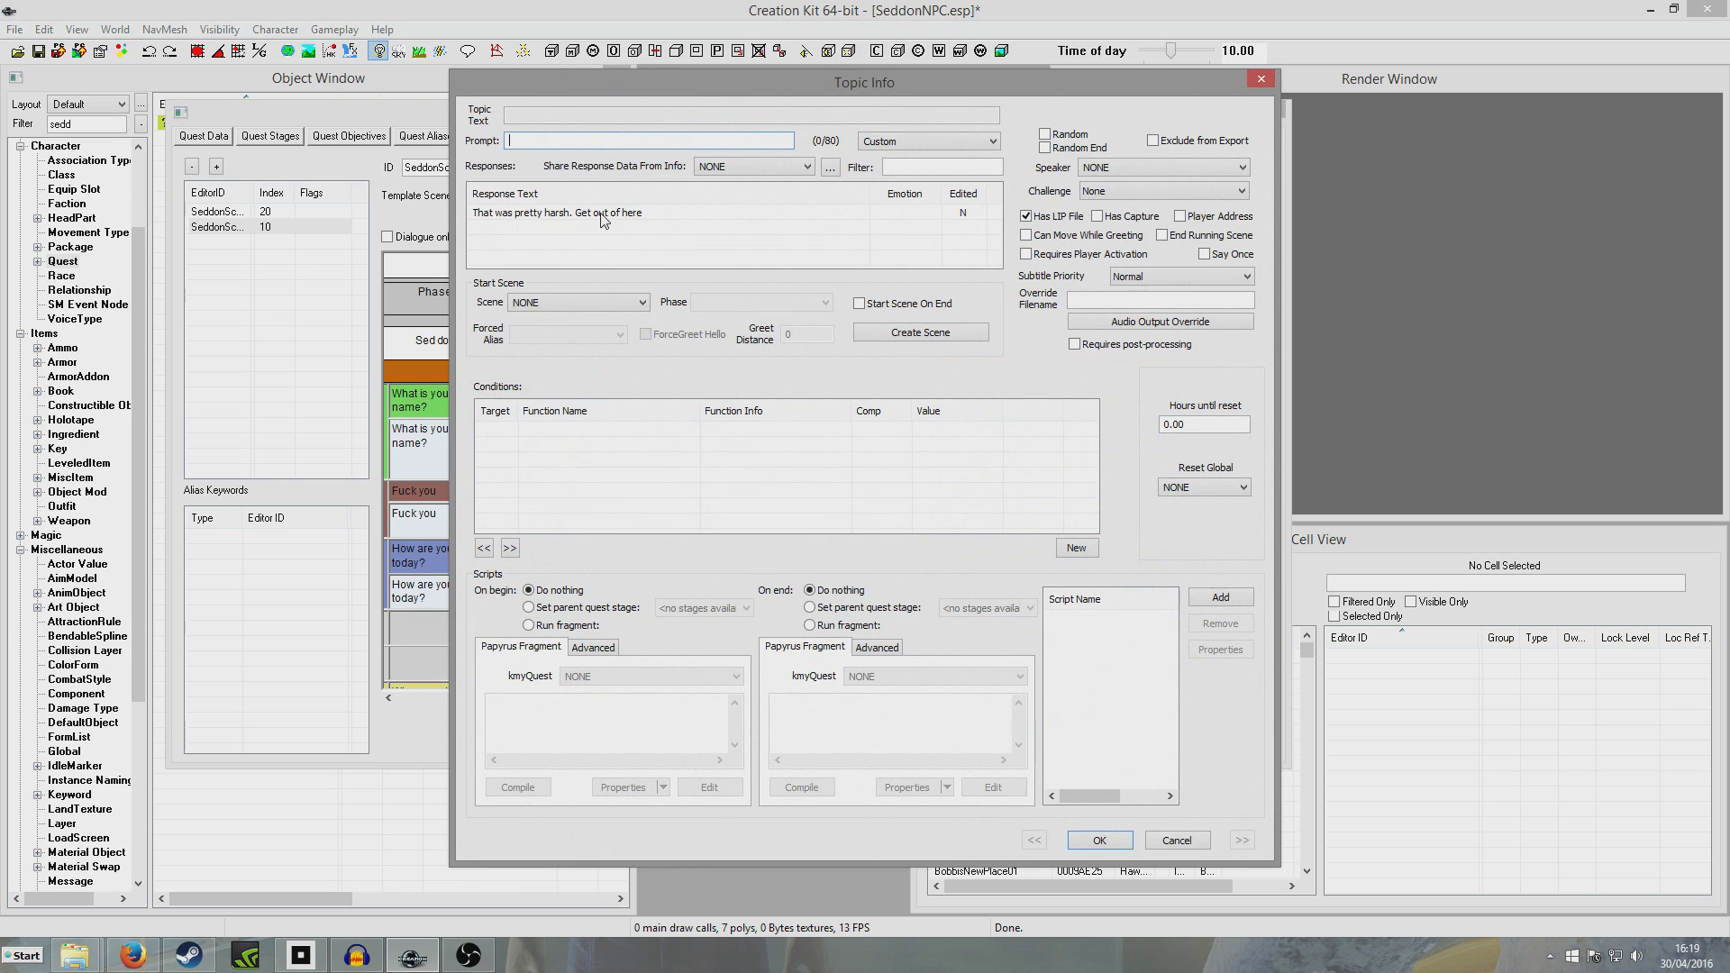
pyautogui.doubleClick(601, 215)
pyautogui.moveTo(530, 247); pyautogui.dragTo(463, 259)
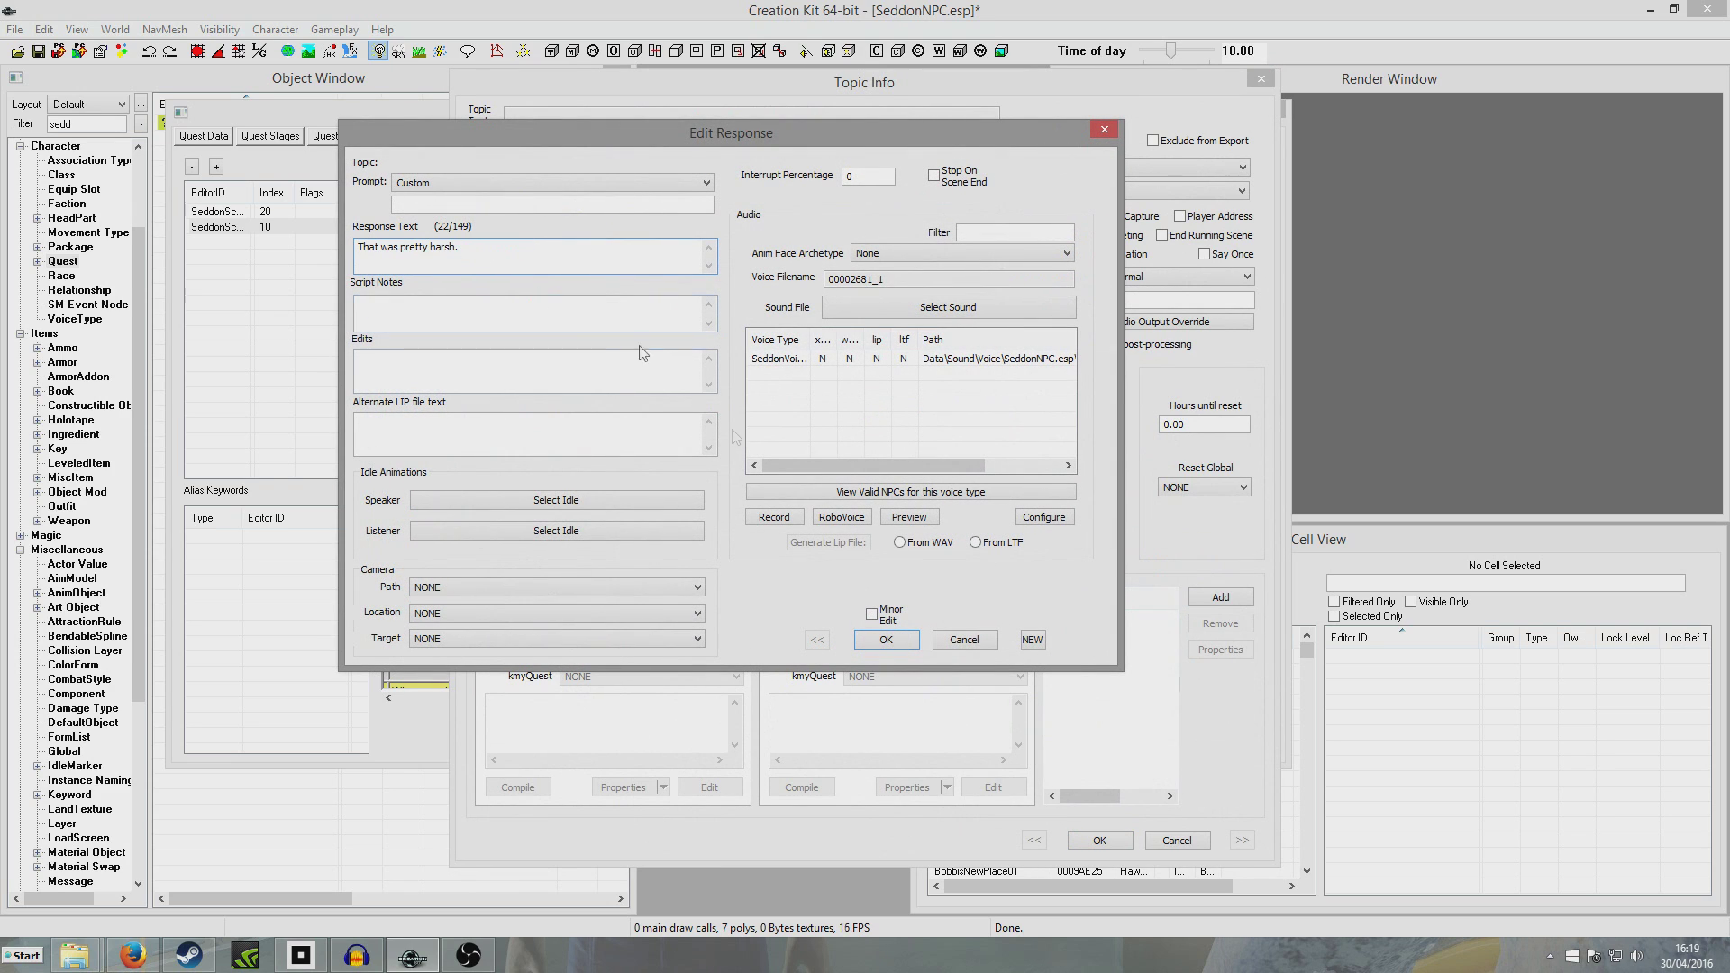
pyautogui.click(887, 639)
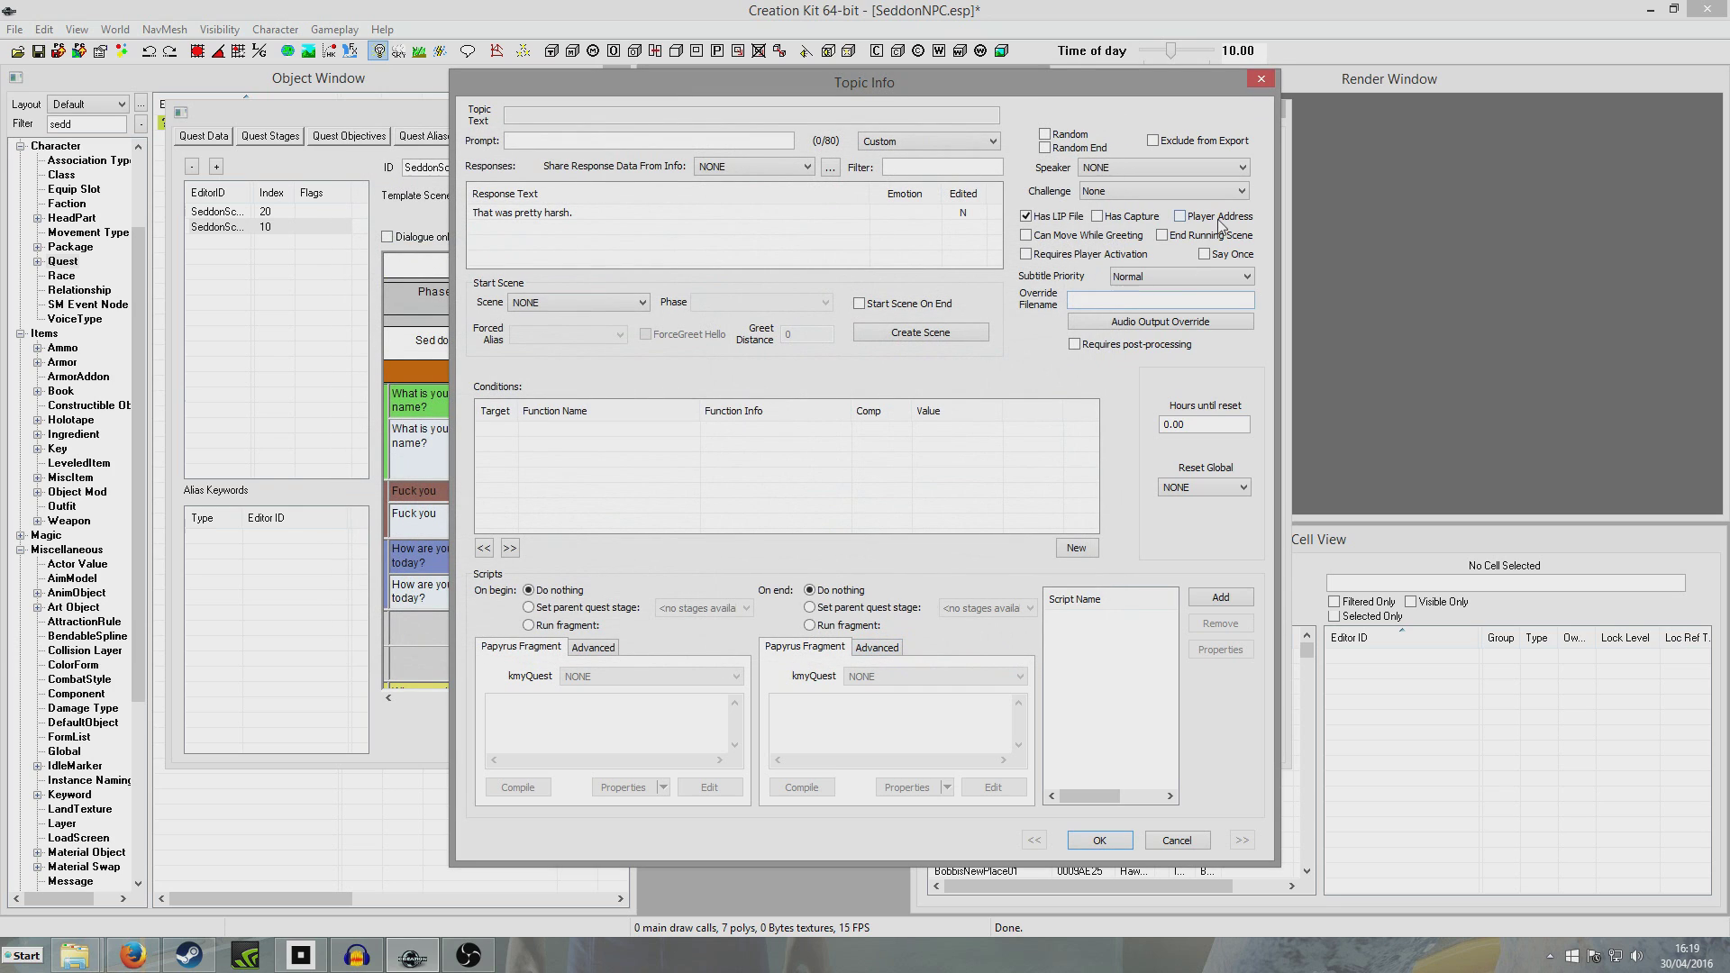
pyautogui.click(569, 301)
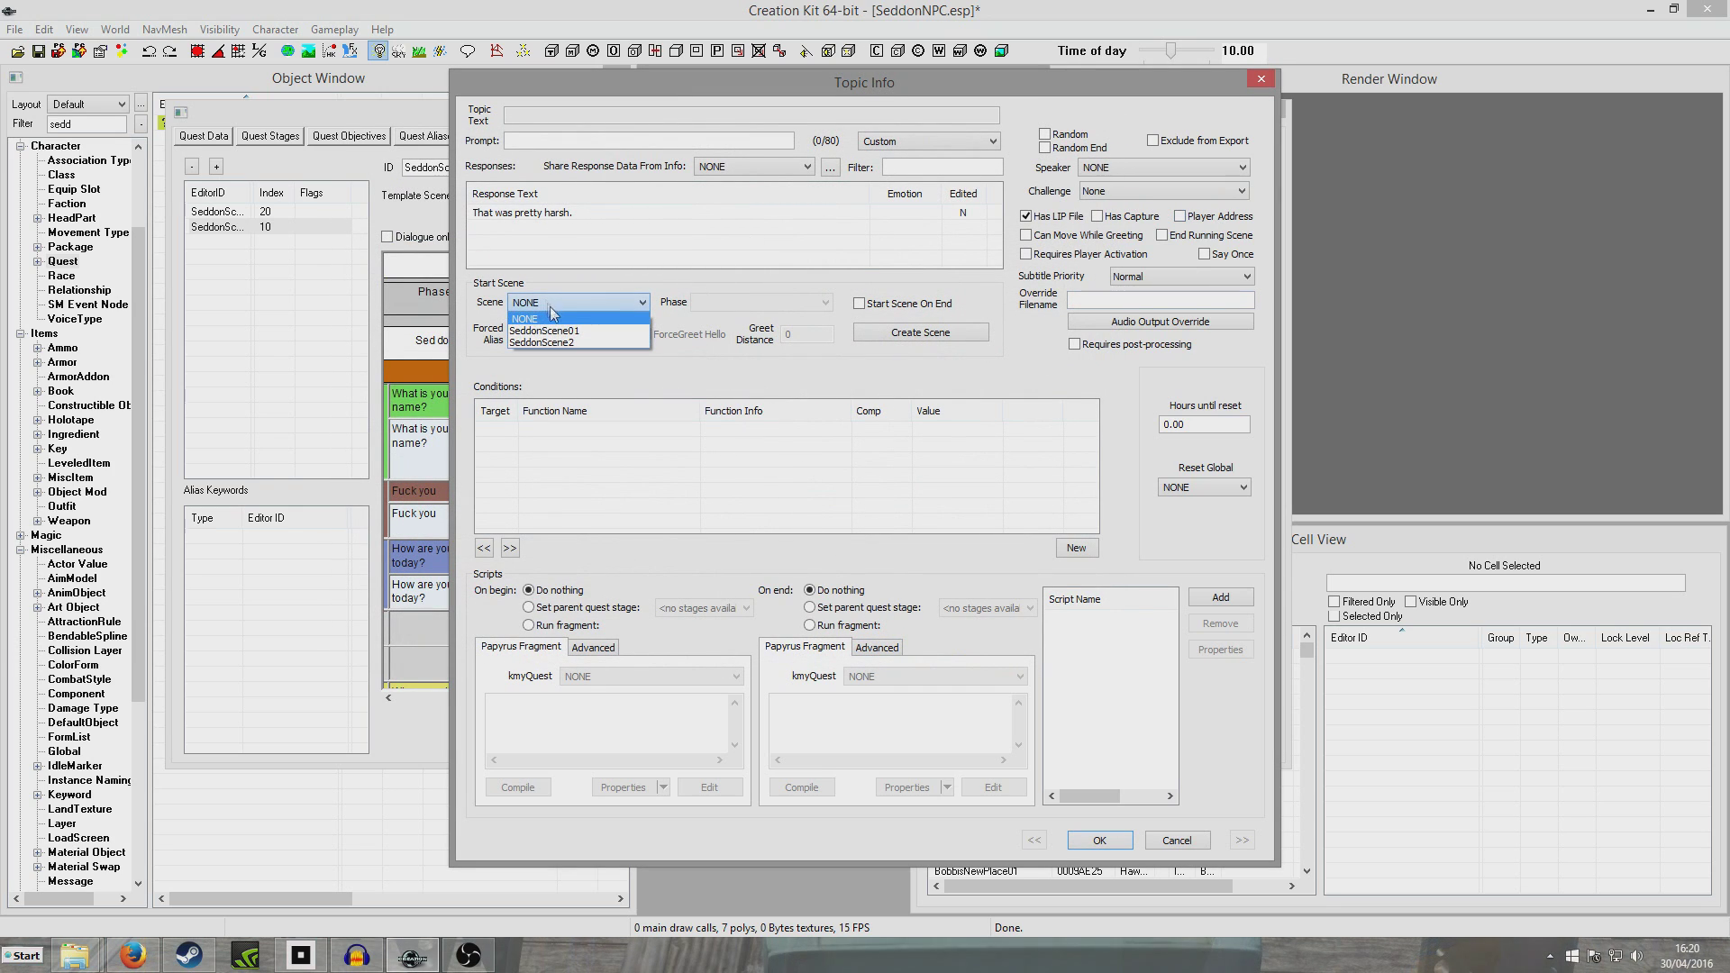
pyautogui.click(566, 343)
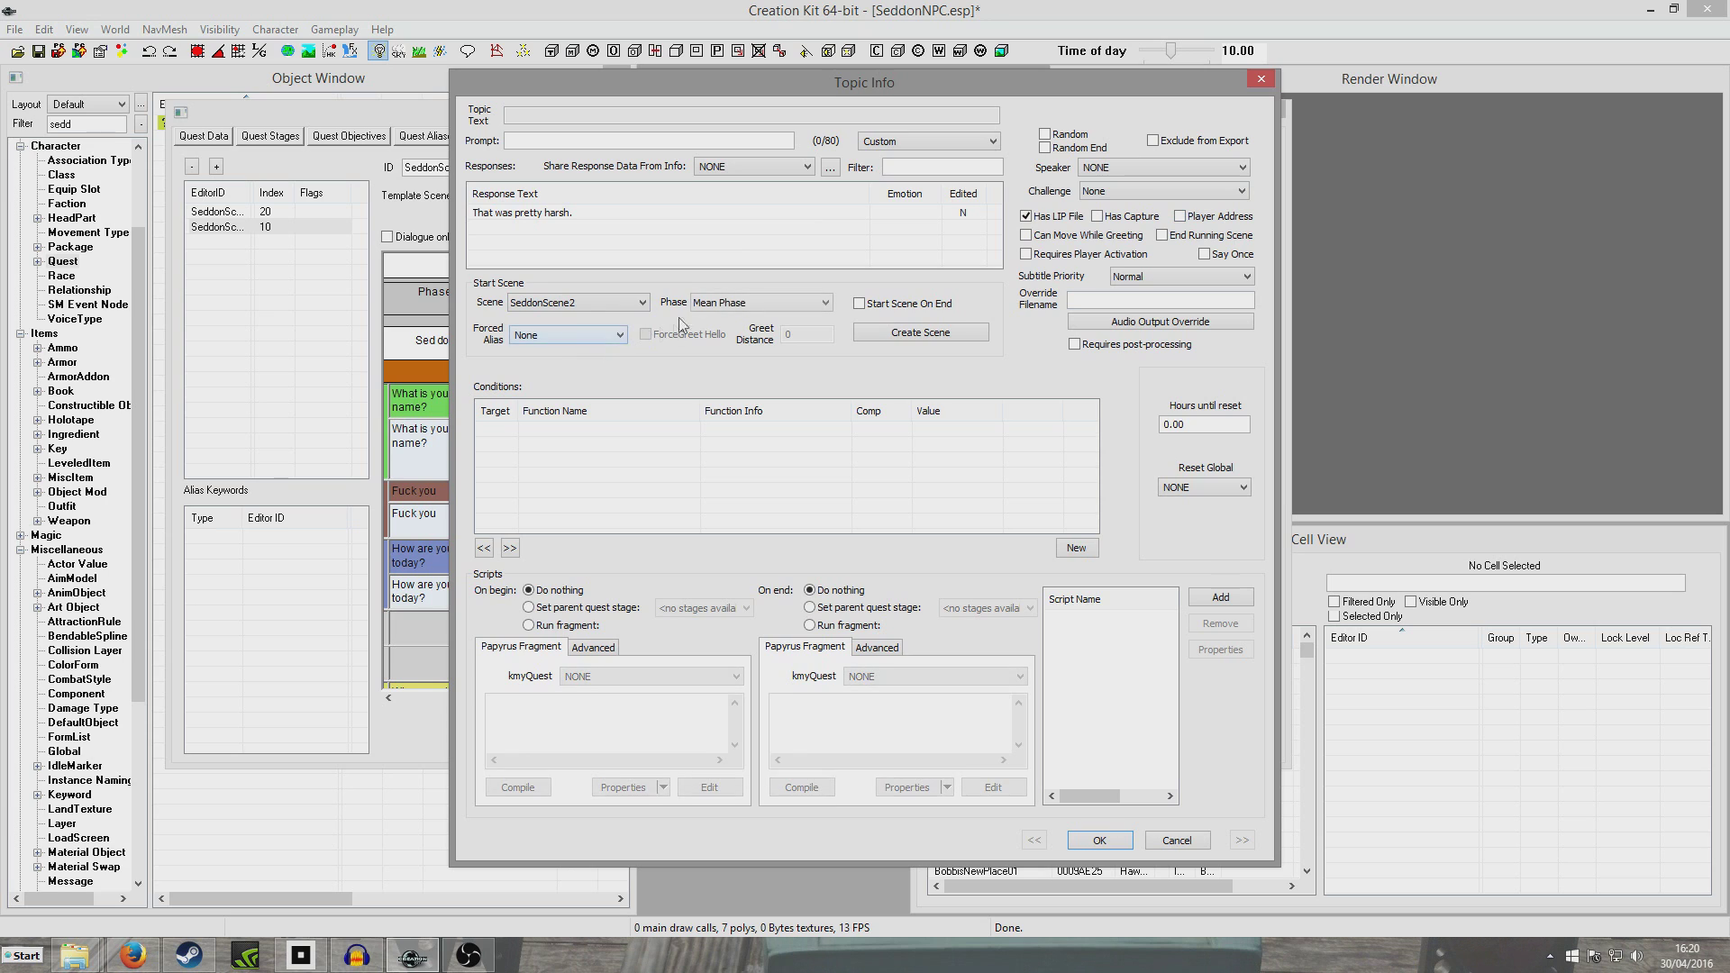
pyautogui.click(1099, 840)
pyautogui.scroll(-1, 852, 538)
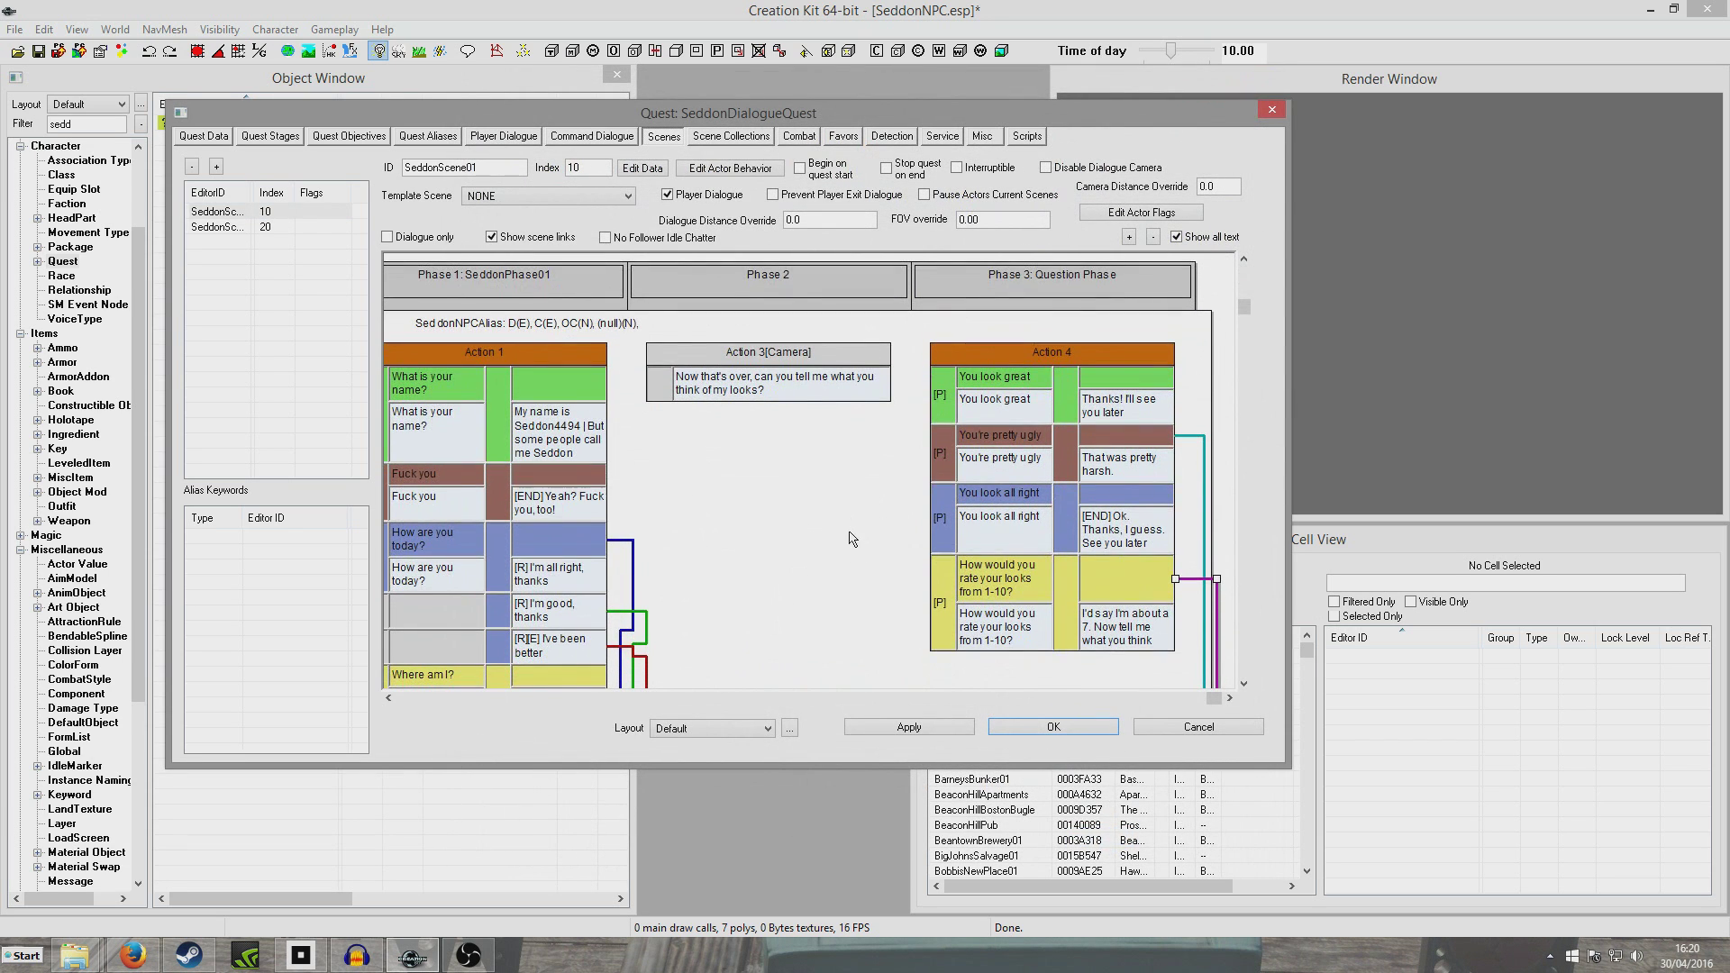
# - Delete the leading 'Hey! ' from SeddonScene2's Action 1 line, leaving 'How could you be so mean?'
pyautogui.scroll(-5, 888, 547)
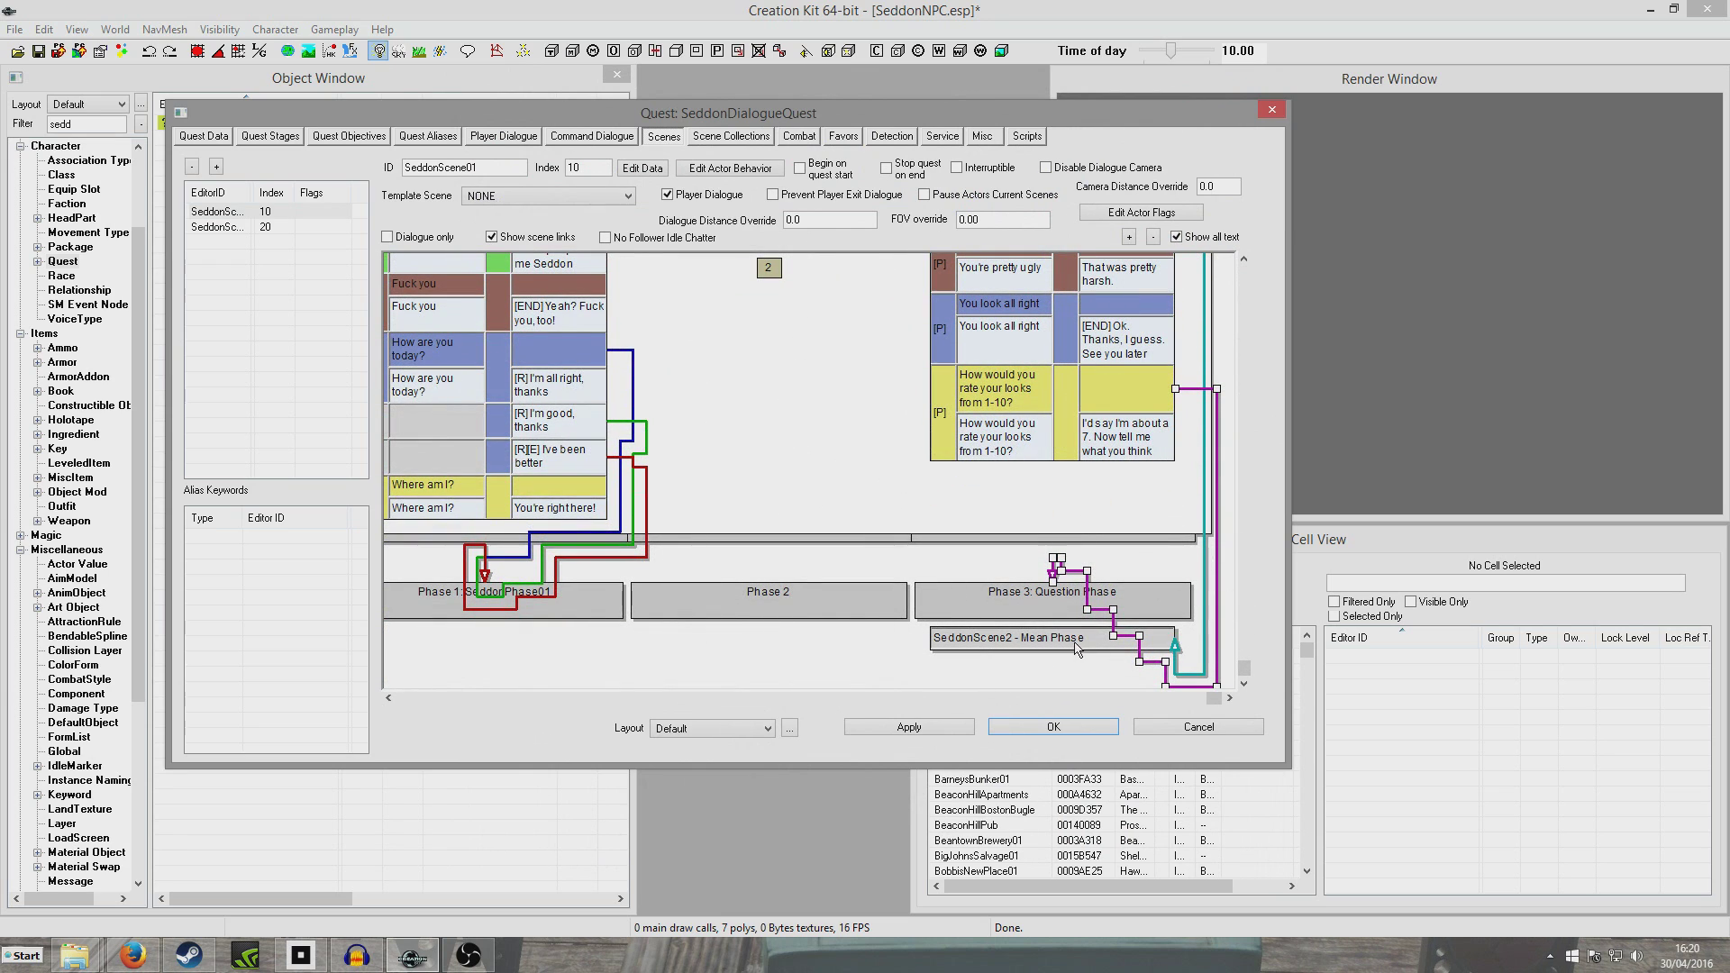
pyautogui.click(215, 229)
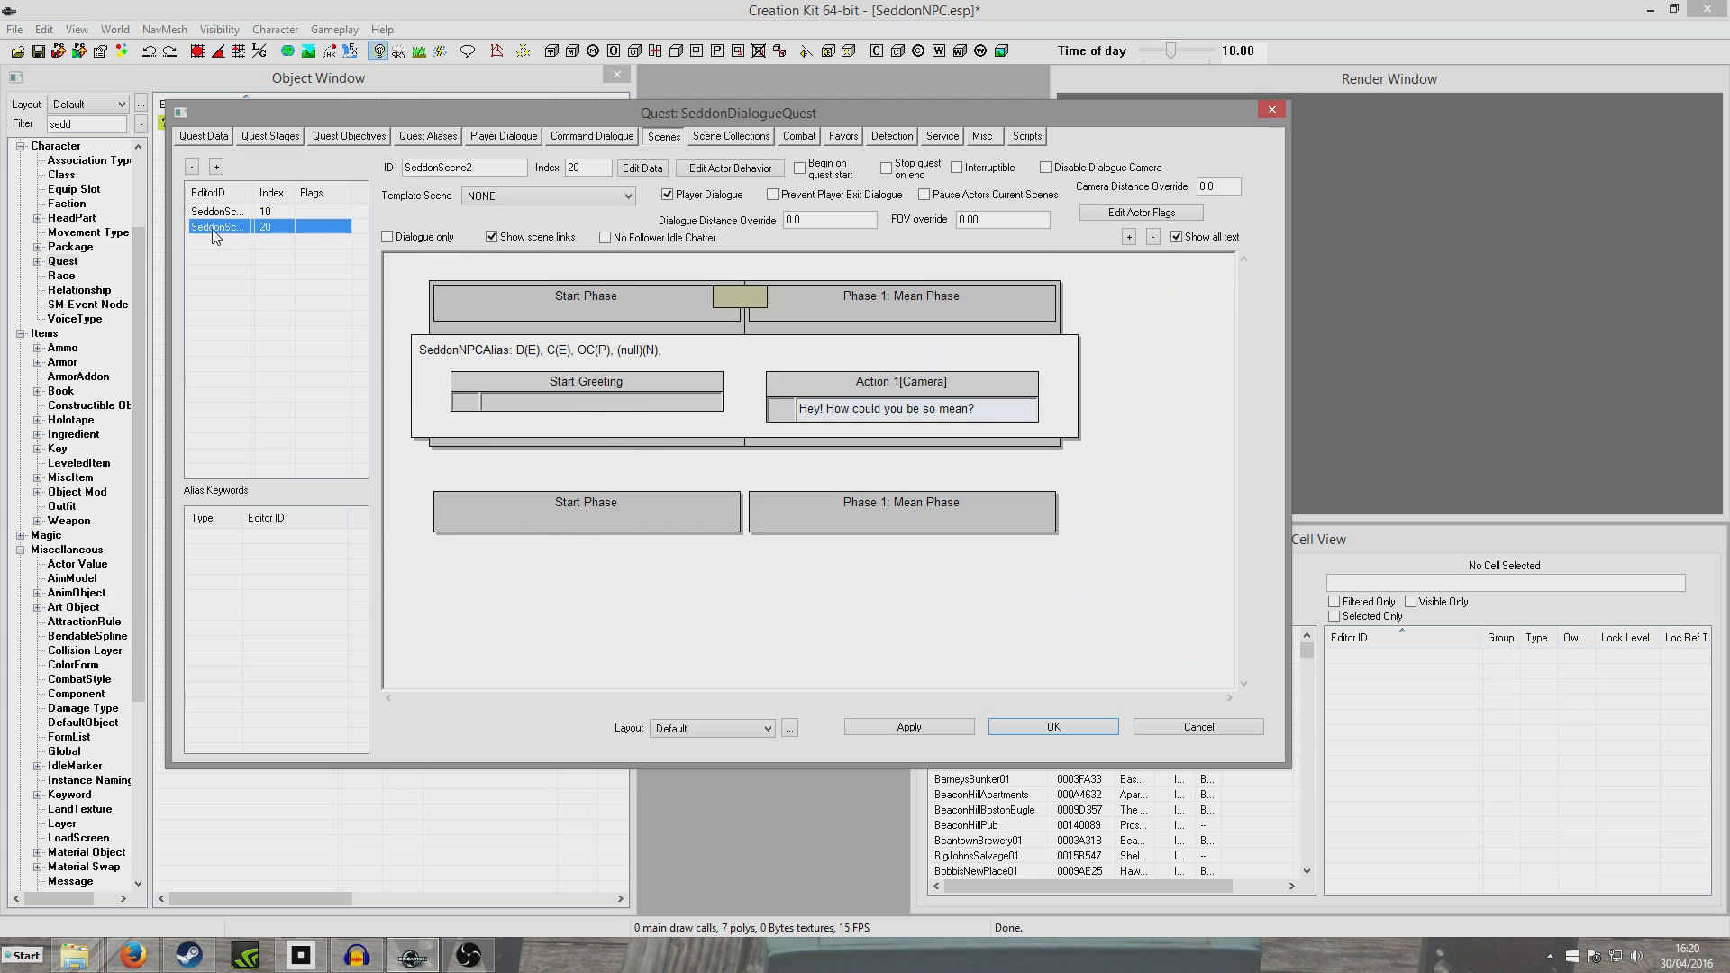
pyautogui.click(850, 379)
pyautogui.doubleClick(850, 380)
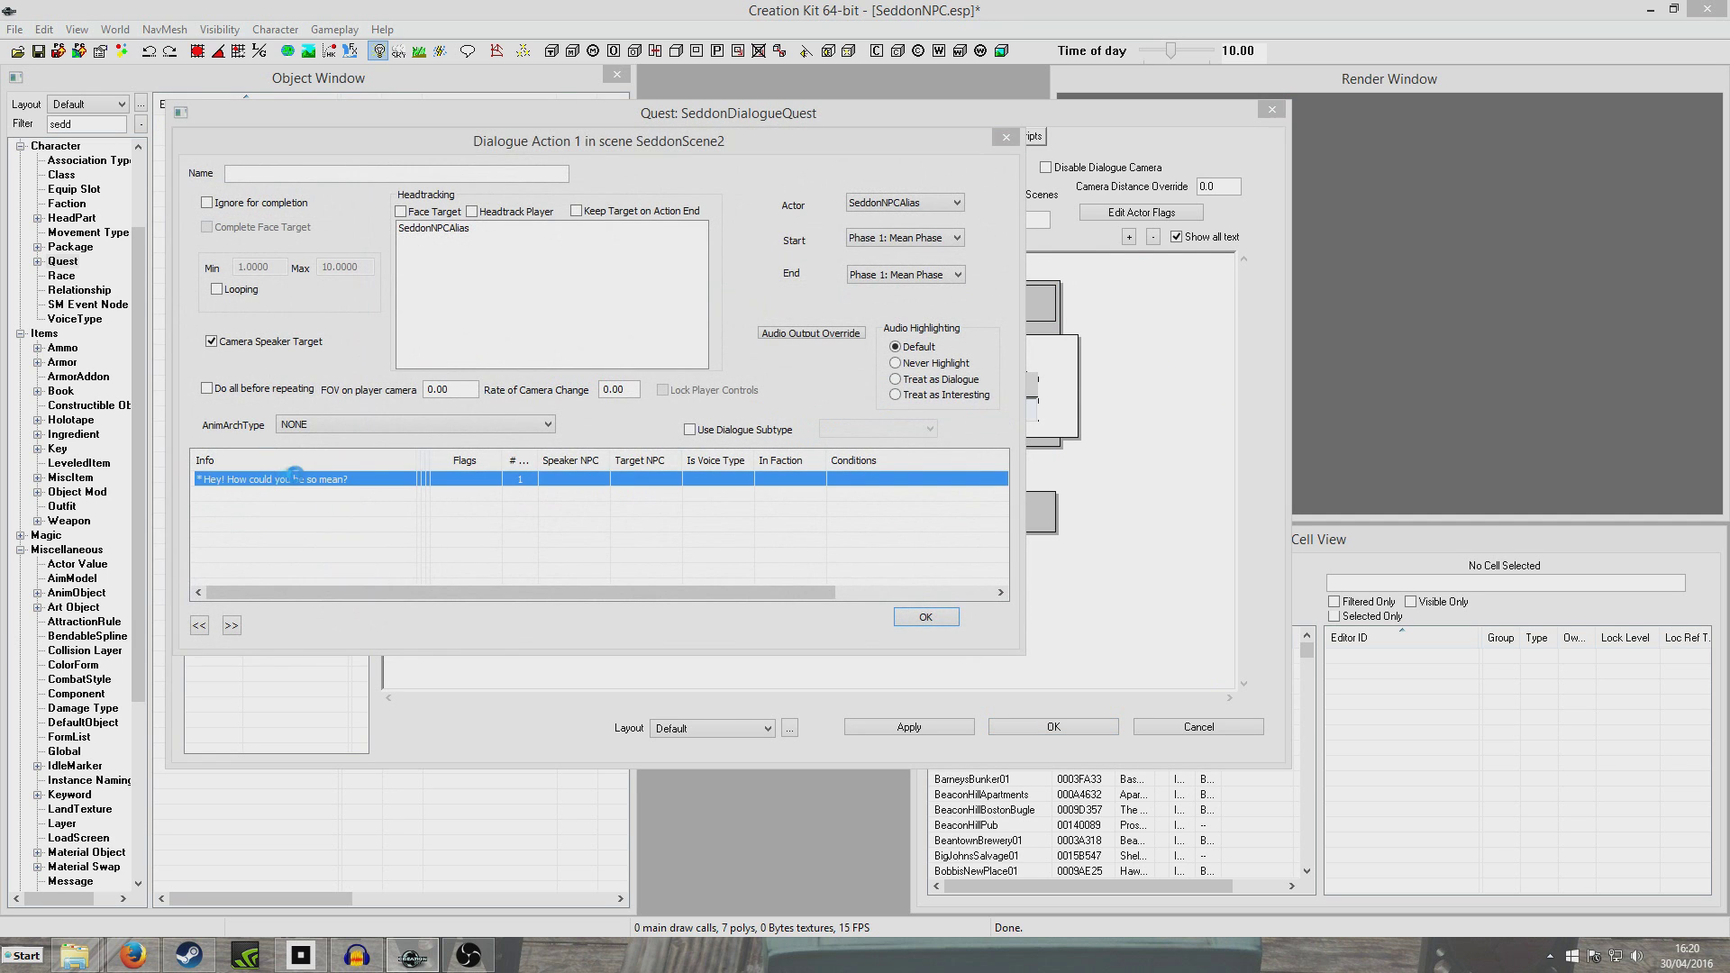
pyautogui.doubleClick(296, 478)
pyautogui.doubleClick(502, 224)
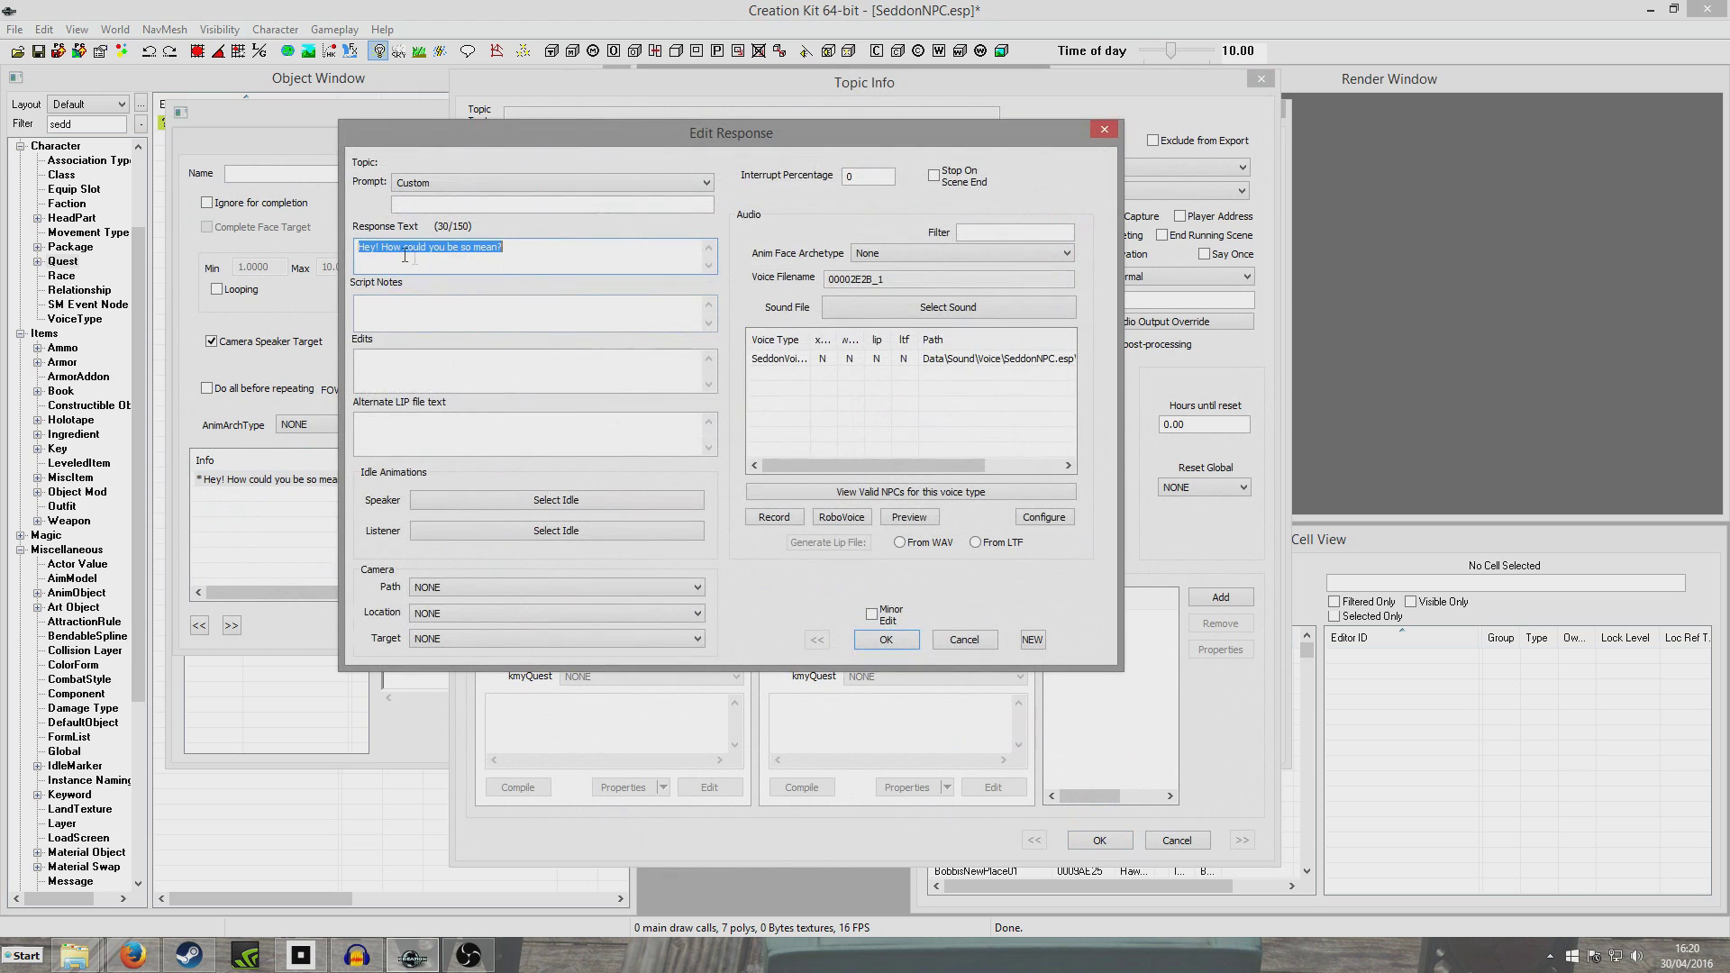
pyautogui.moveTo(384, 247); pyautogui.dragTo(343, 245)
pyautogui.press('Delete')
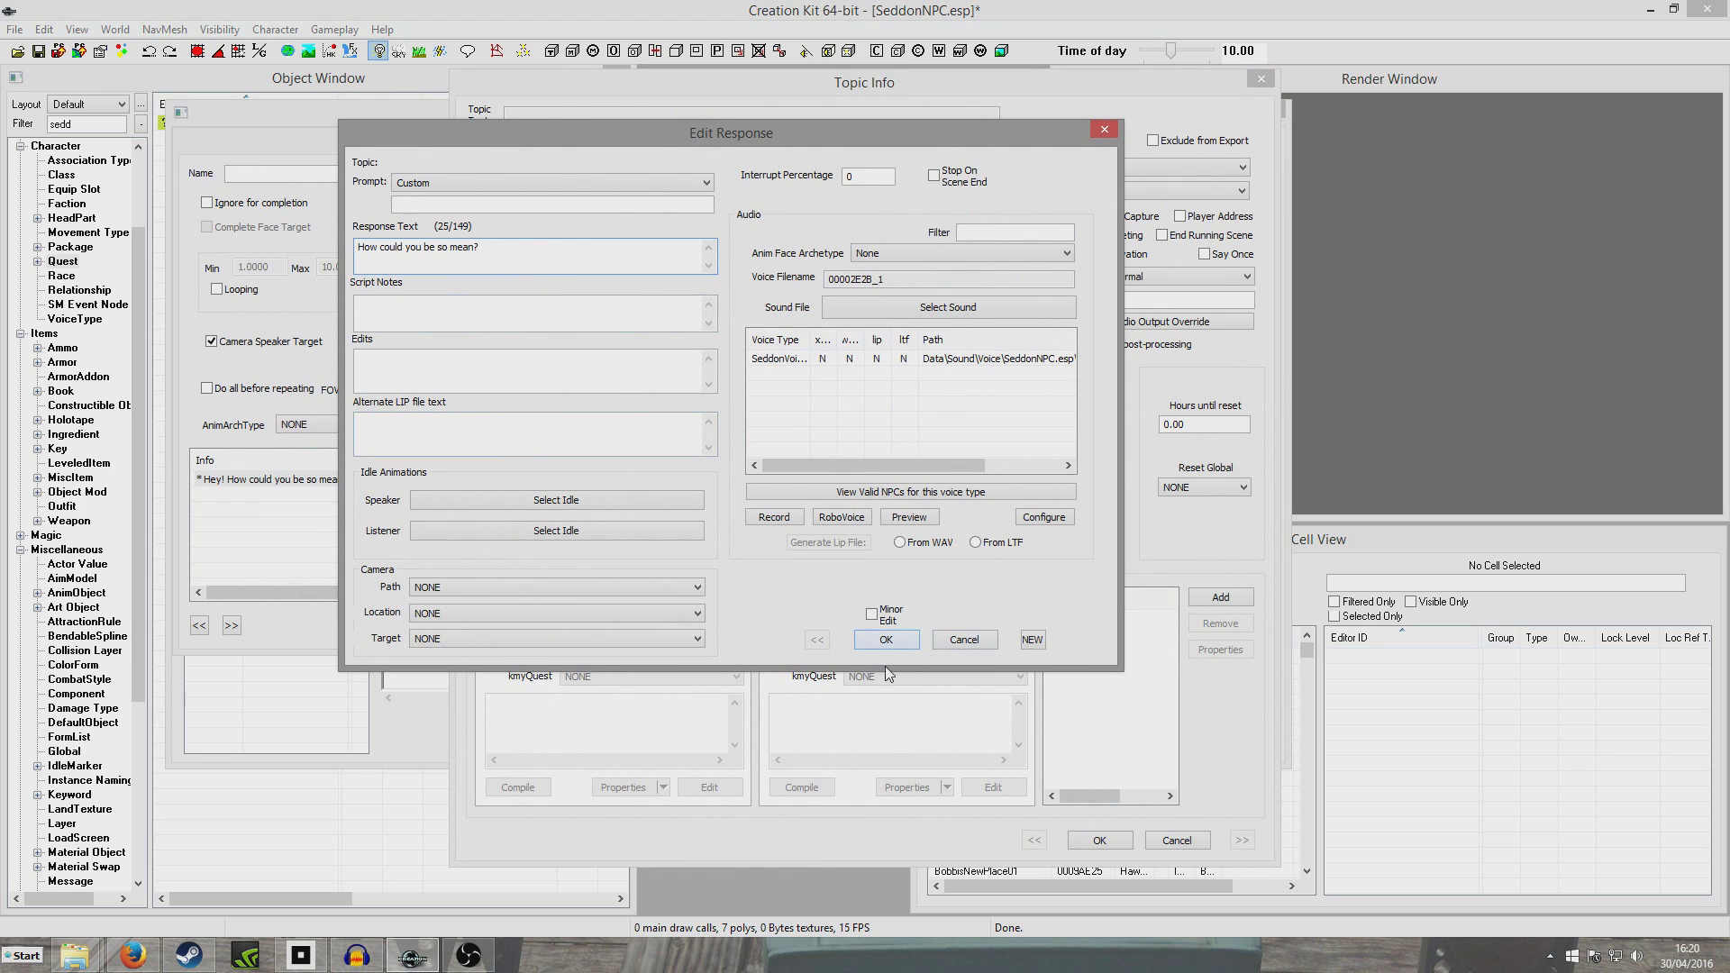
pyautogui.click(886, 638)
pyautogui.click(1078, 842)
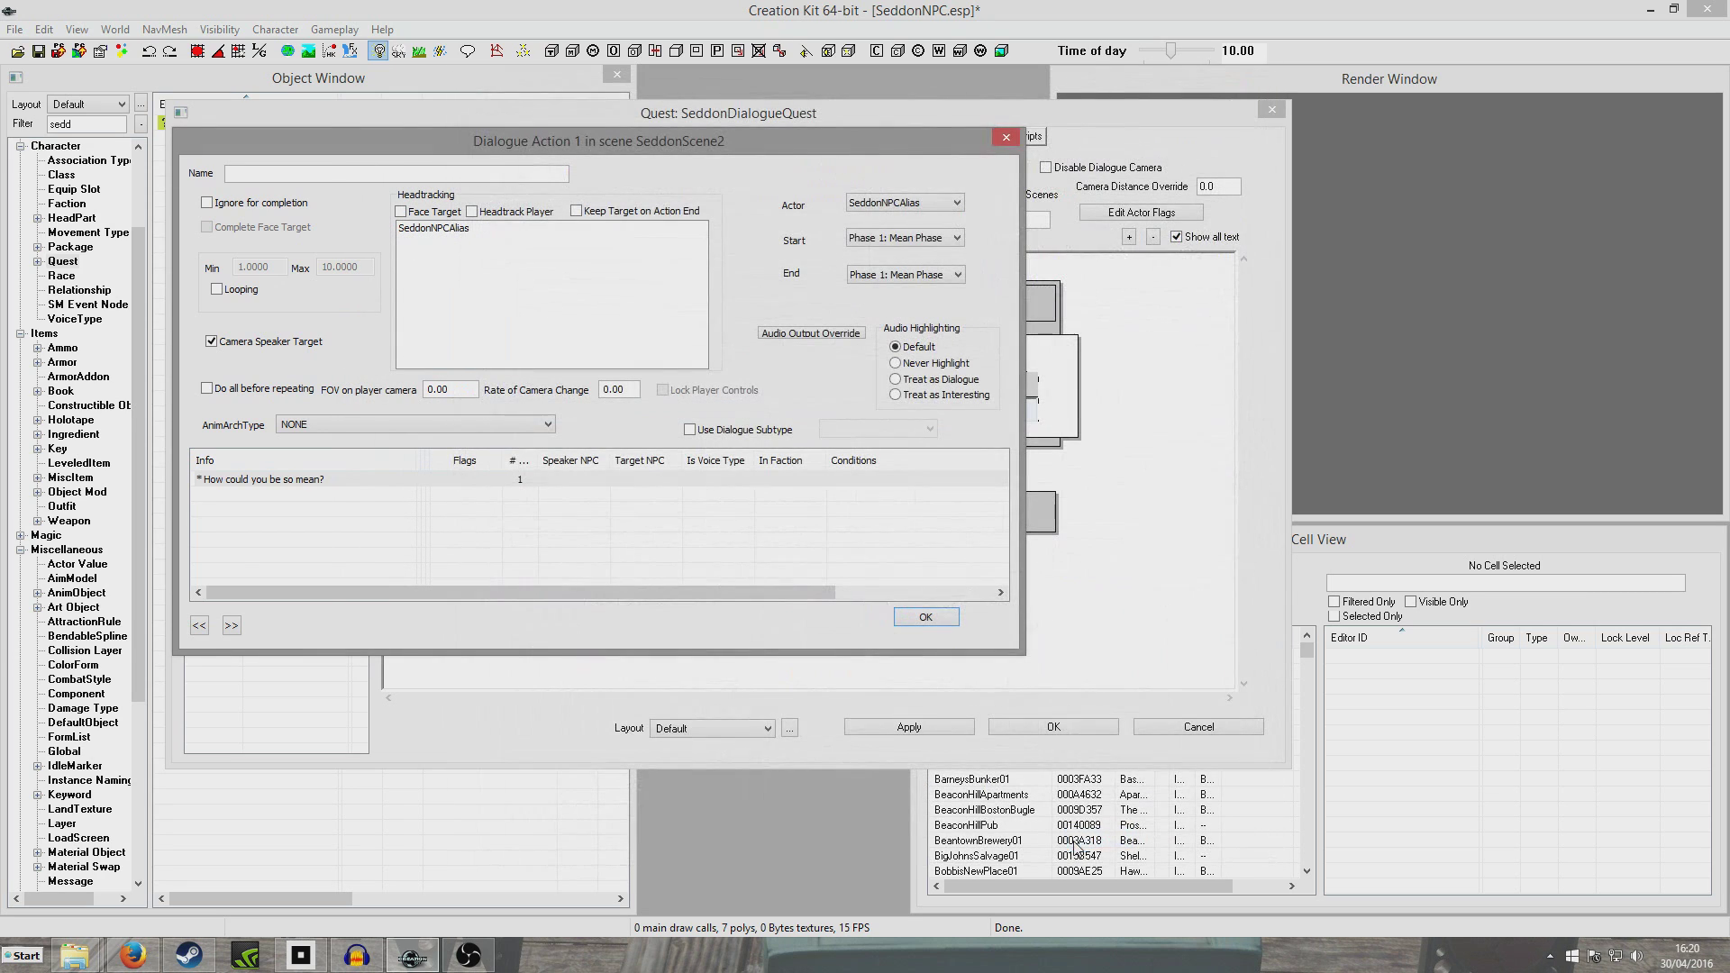
pyautogui.click(901, 620)
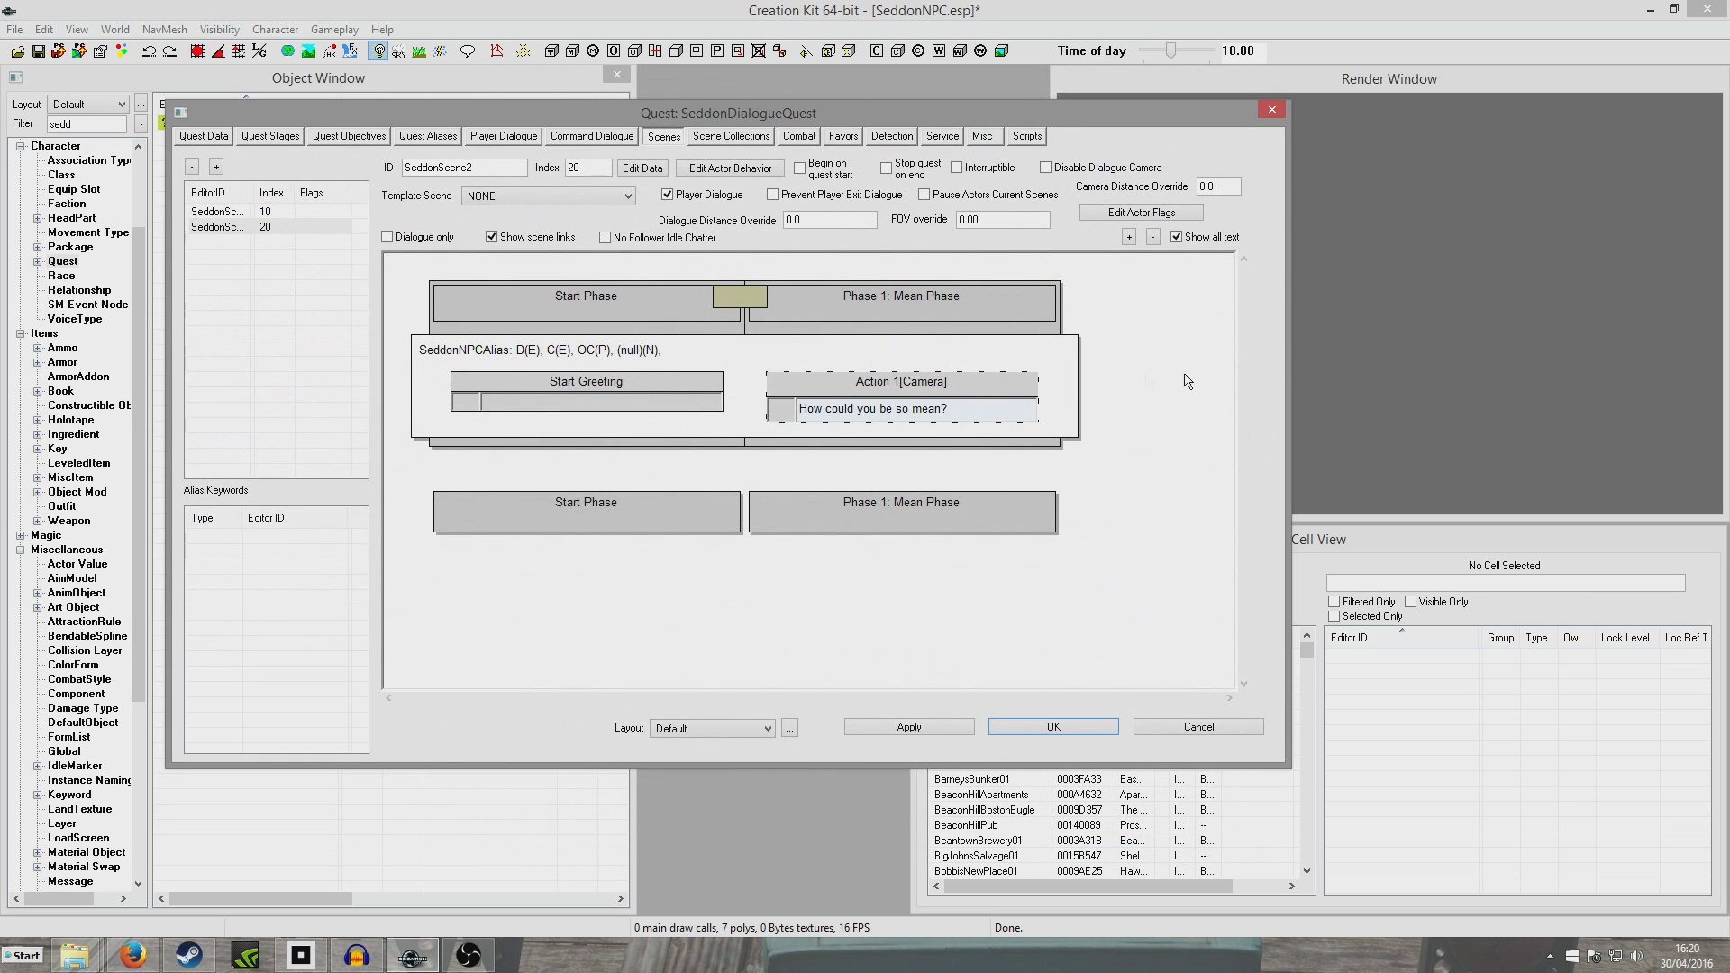
# - Add a second phase to SeddonScene2 after Mean Phase
pyautogui.rightClick(1138, 373)
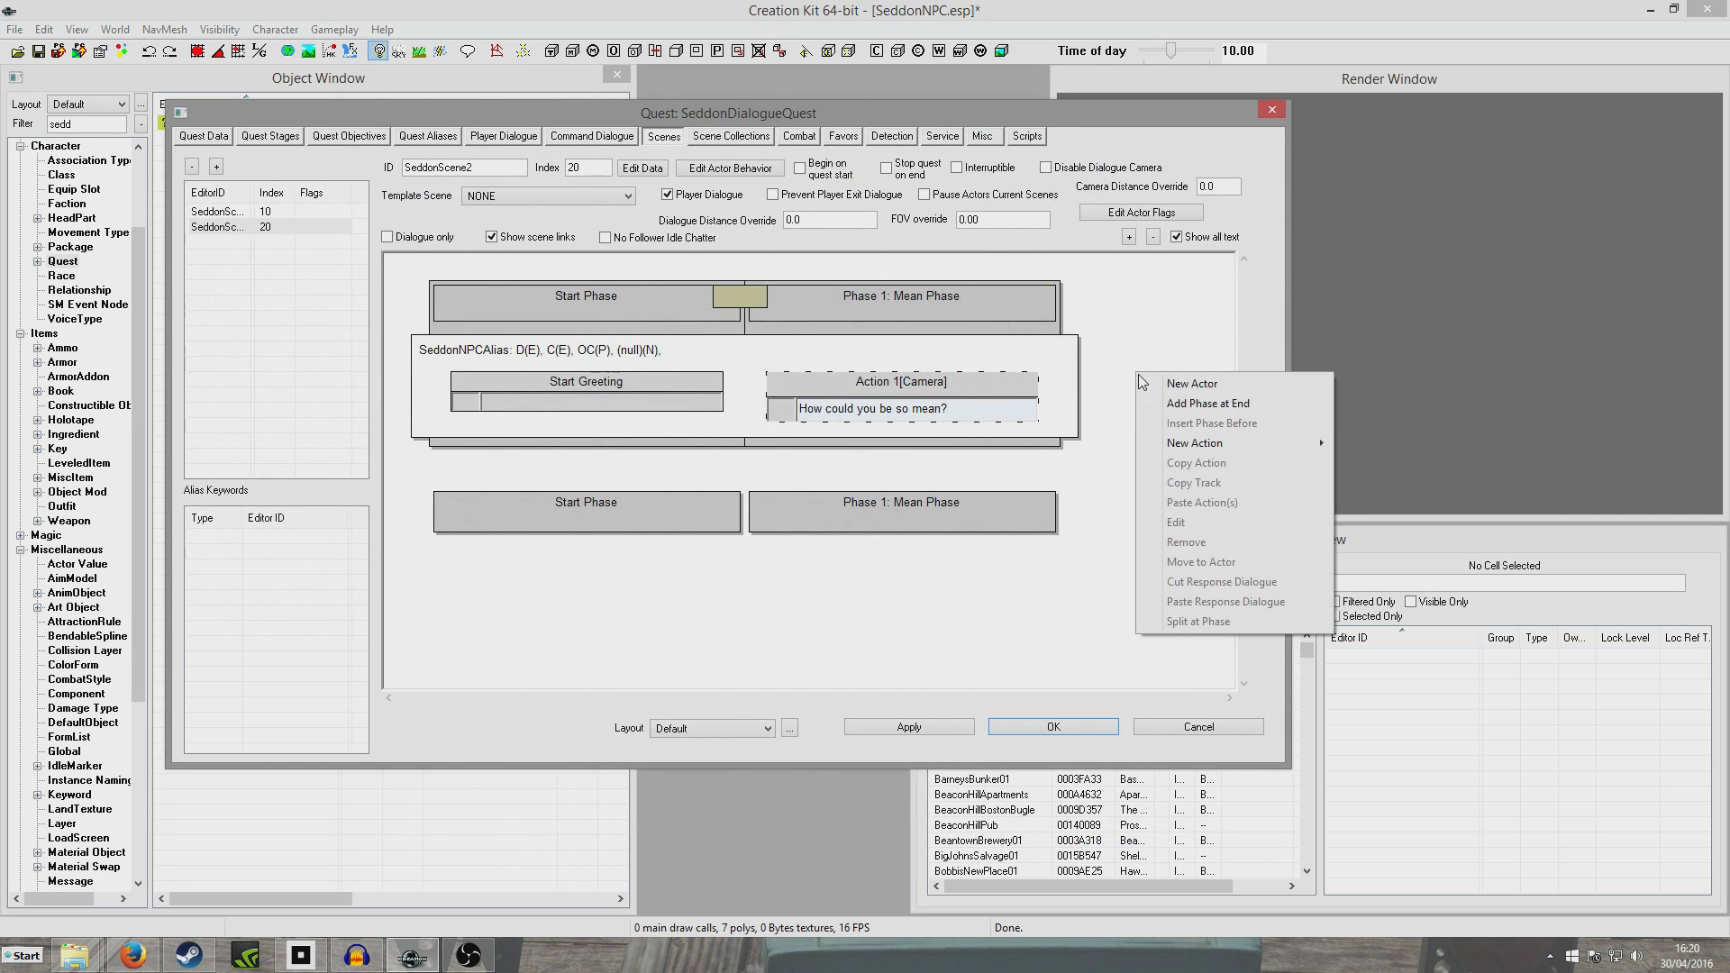
pyautogui.click(1205, 403)
pyautogui.doubleClick(1185, 304)
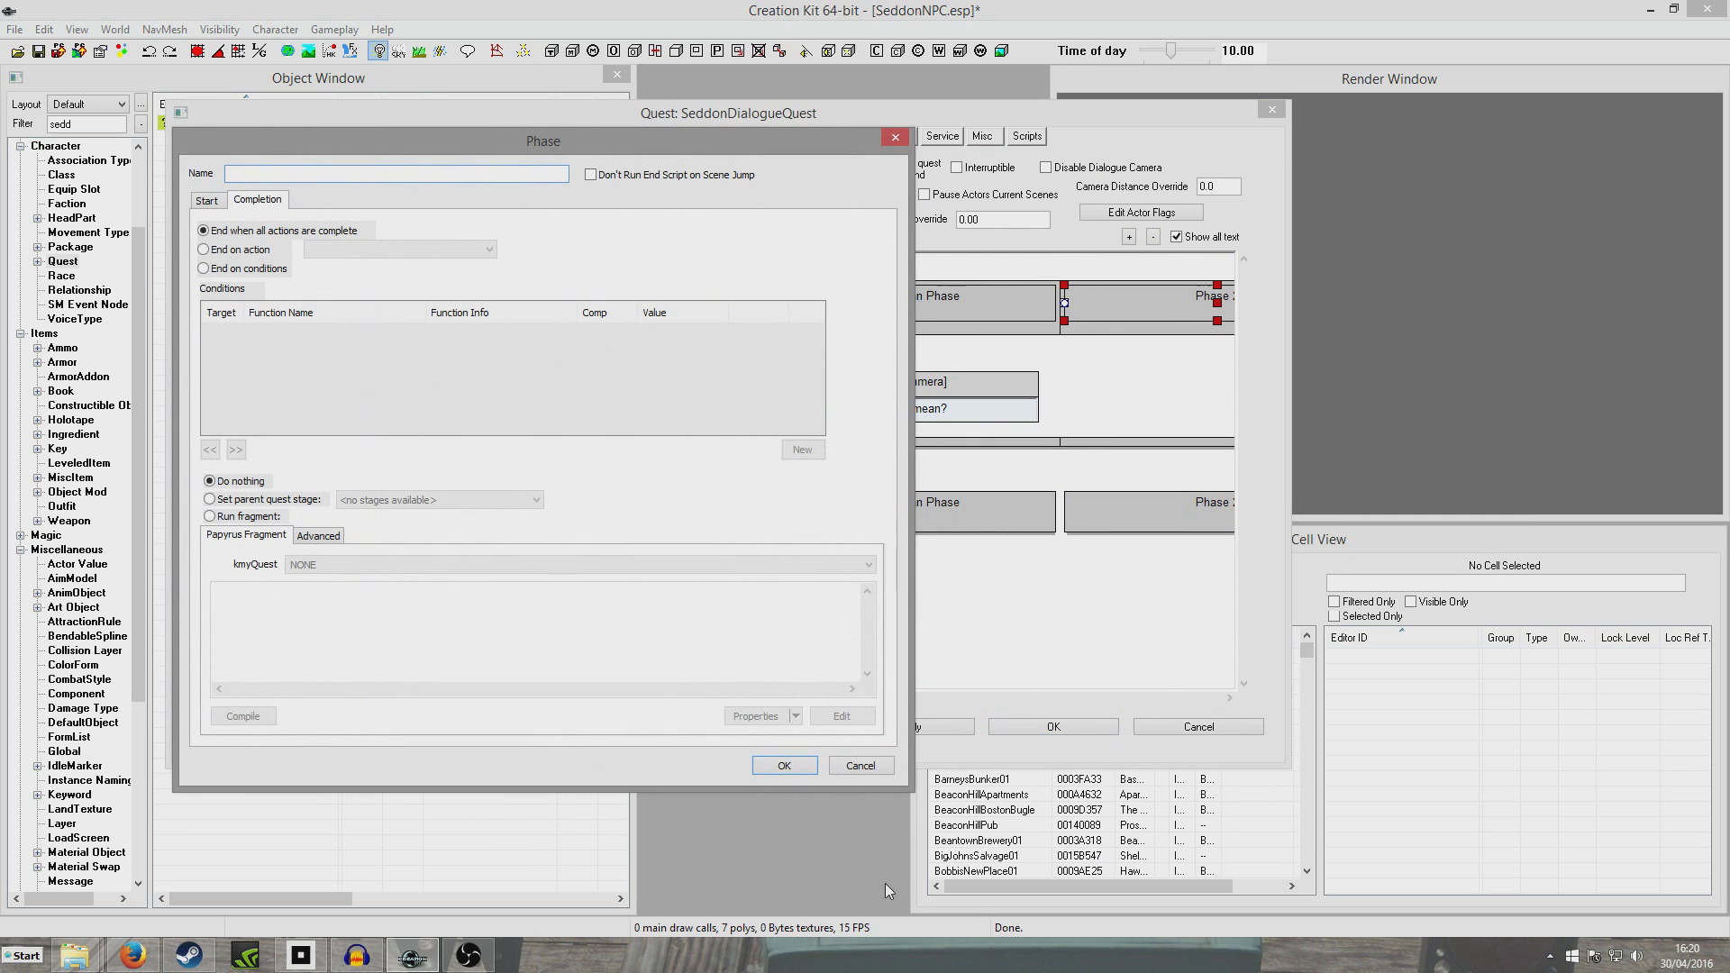
pyautogui.click(867, 765)
# - Add a Player Dialogue action to Phase 2
pyautogui.rightClick(1097, 388)
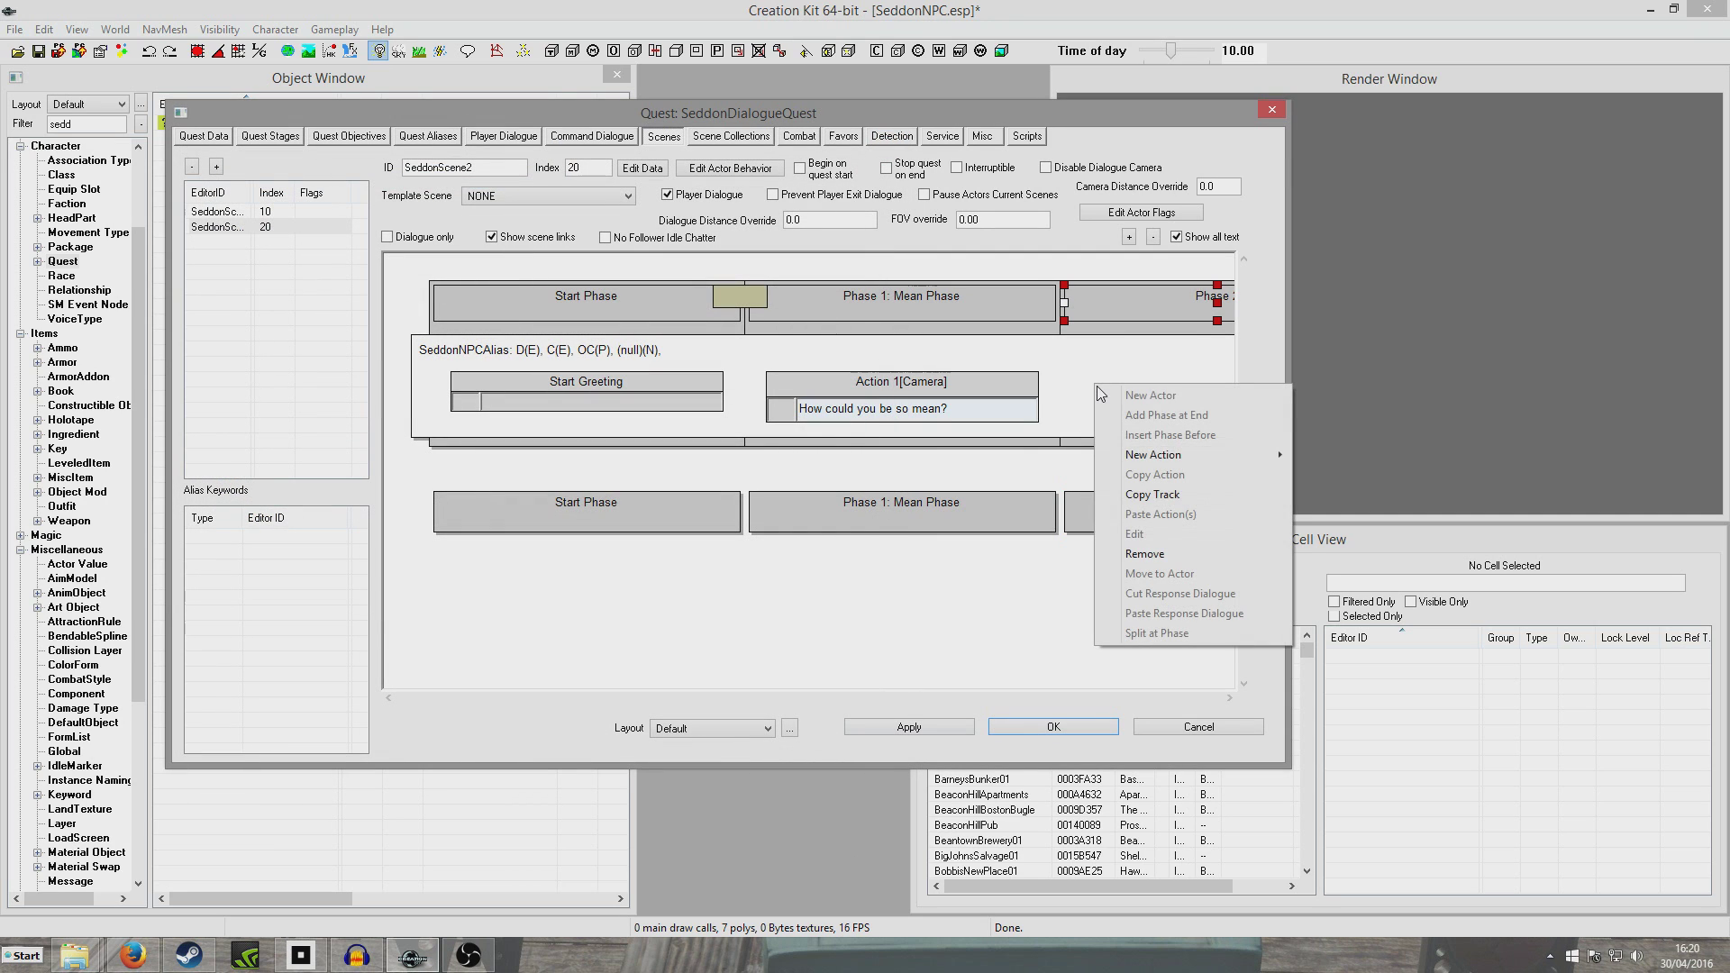
pyautogui.moveTo(1165, 454)
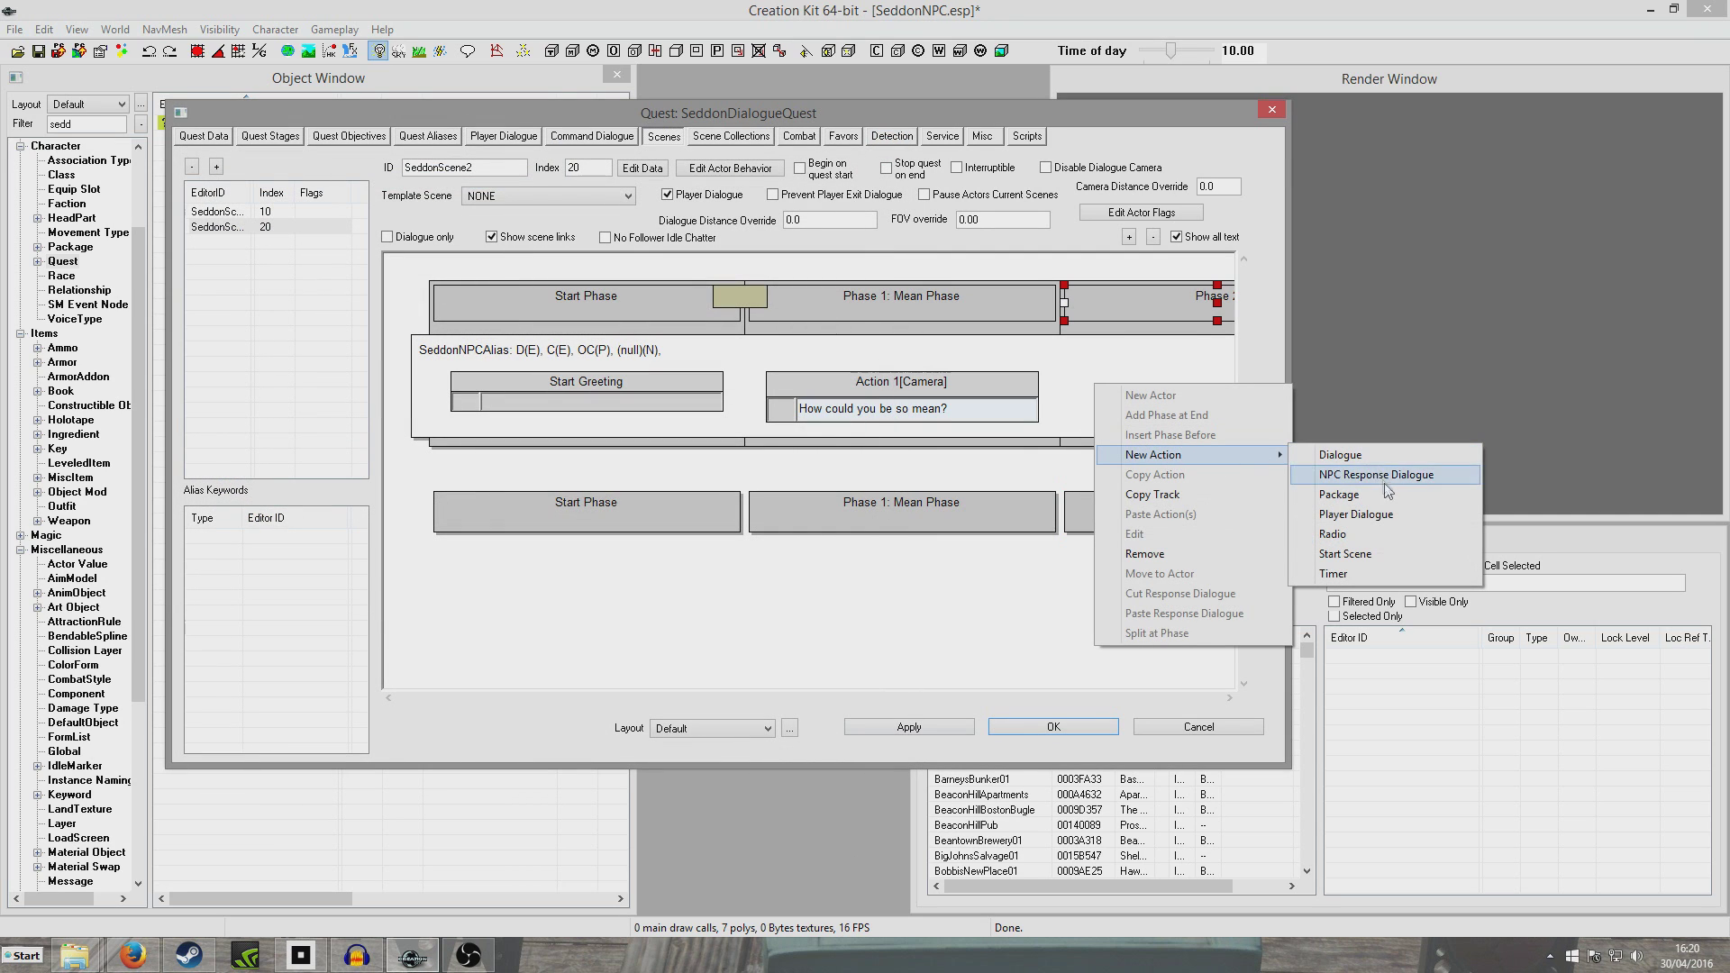
pyautogui.click(1393, 516)
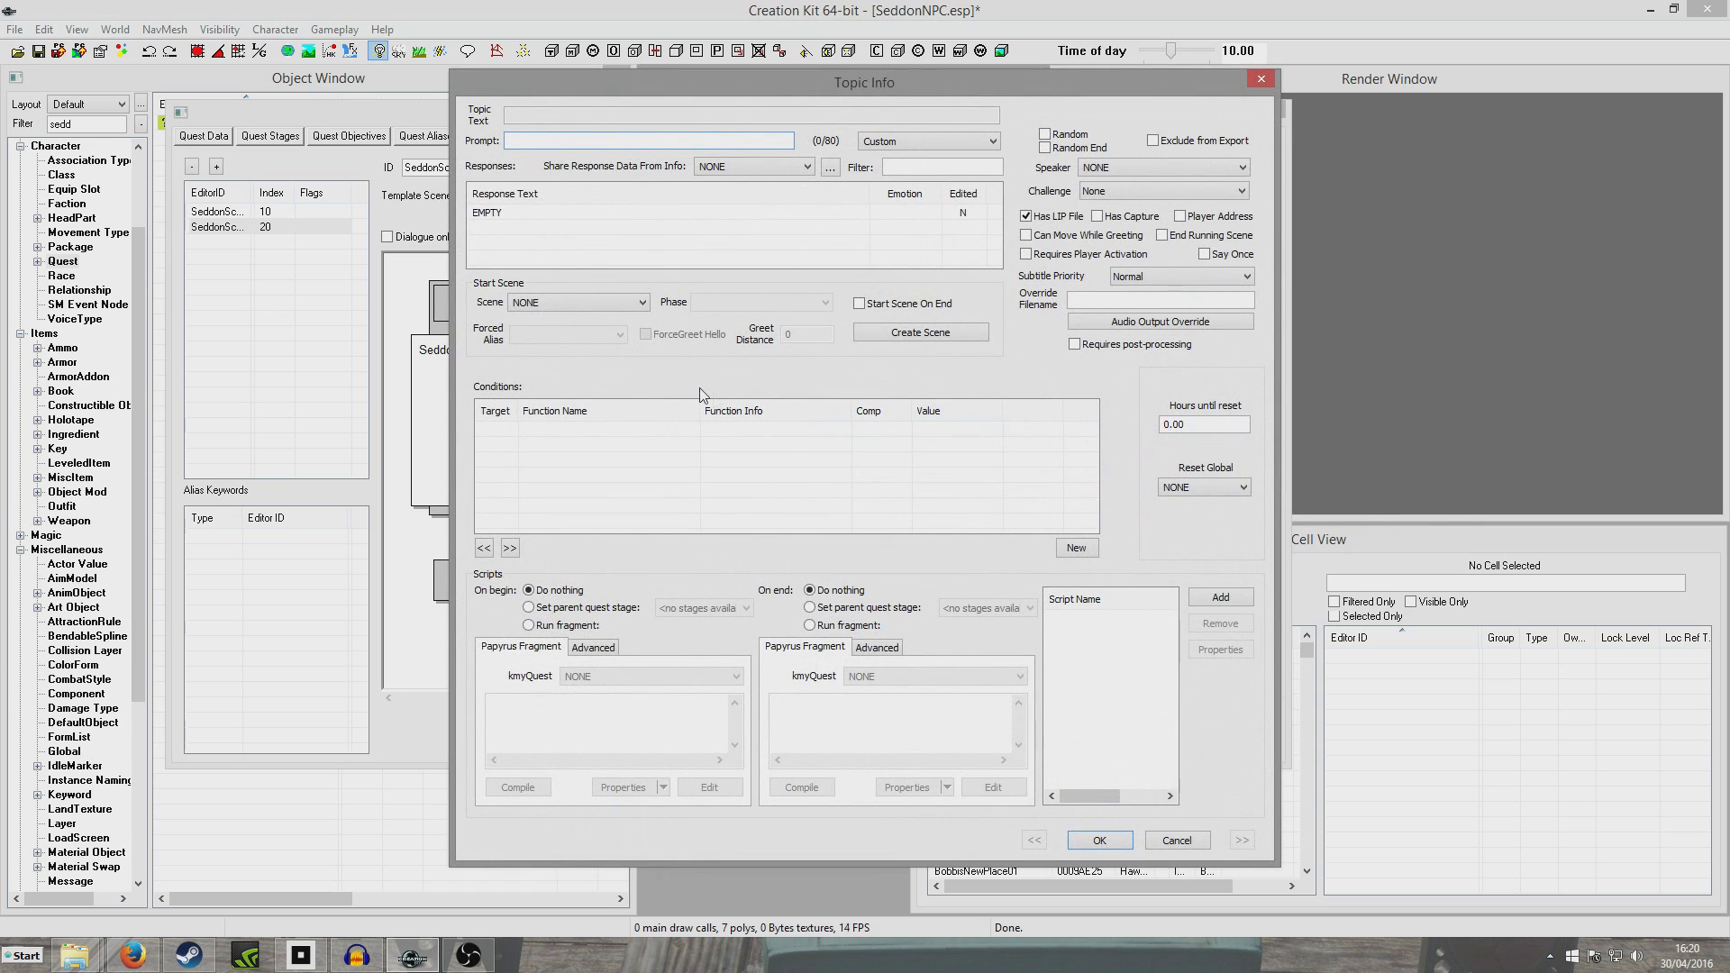
# - Set the player's positive response to 'You're right, I'm sorry.' with the prompt Sorry
pyautogui.click(1114, 845)
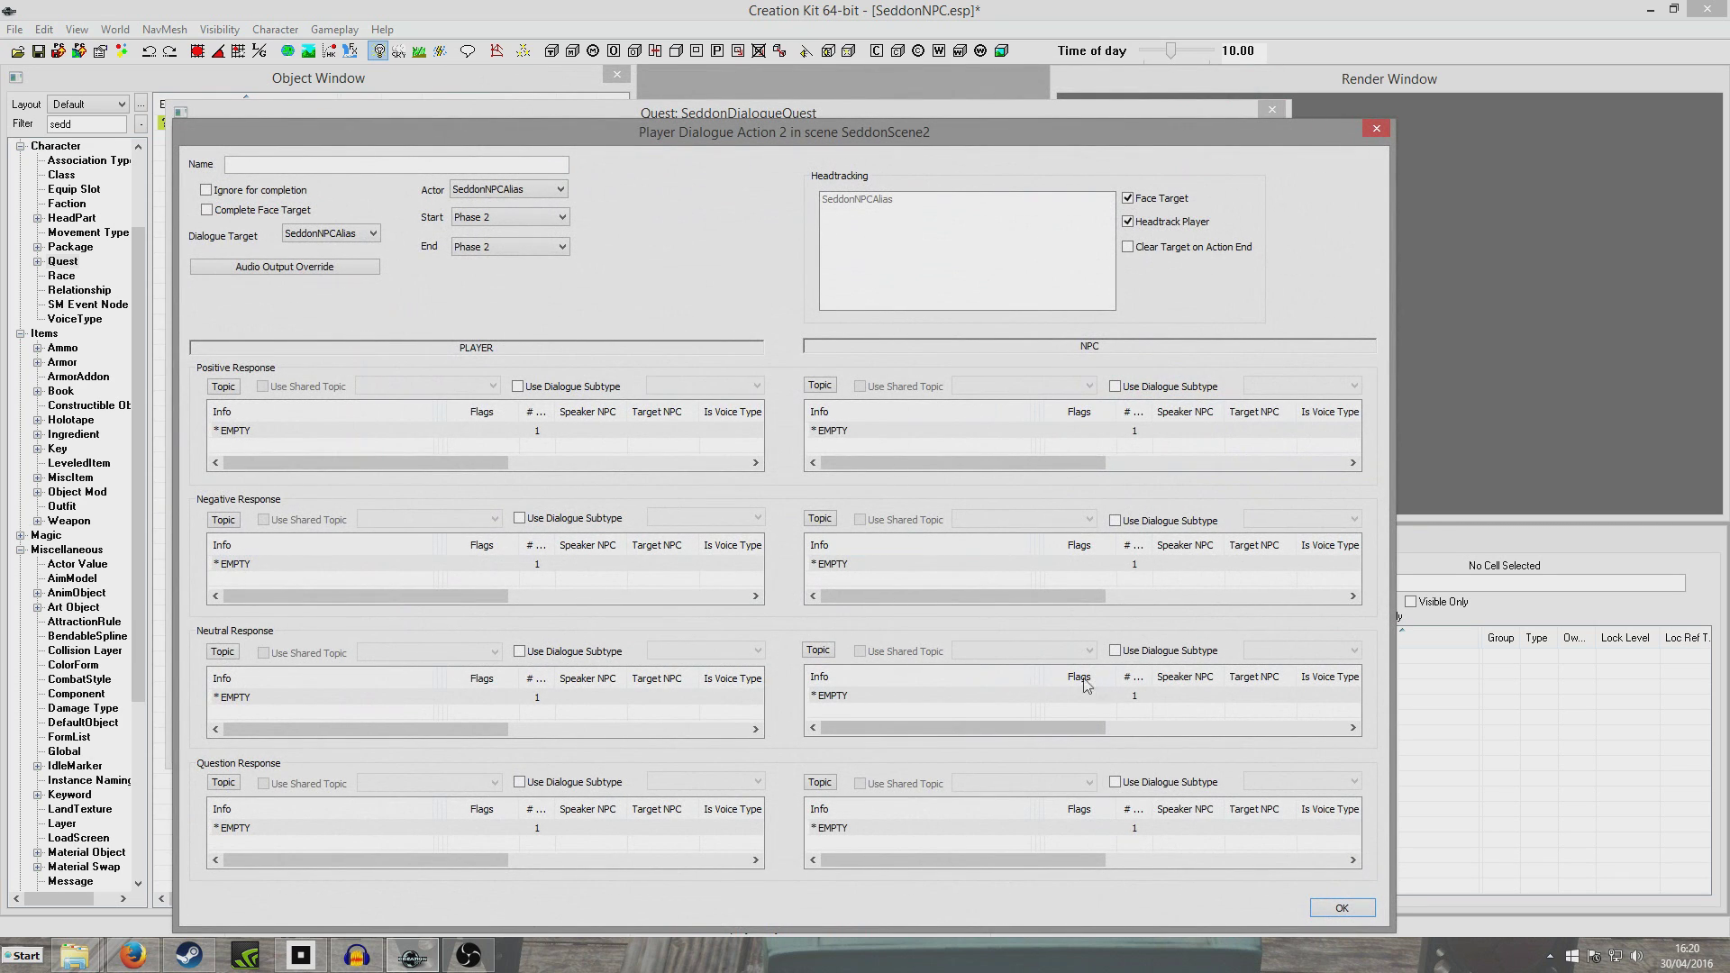
pyautogui.doubleClick(251, 432)
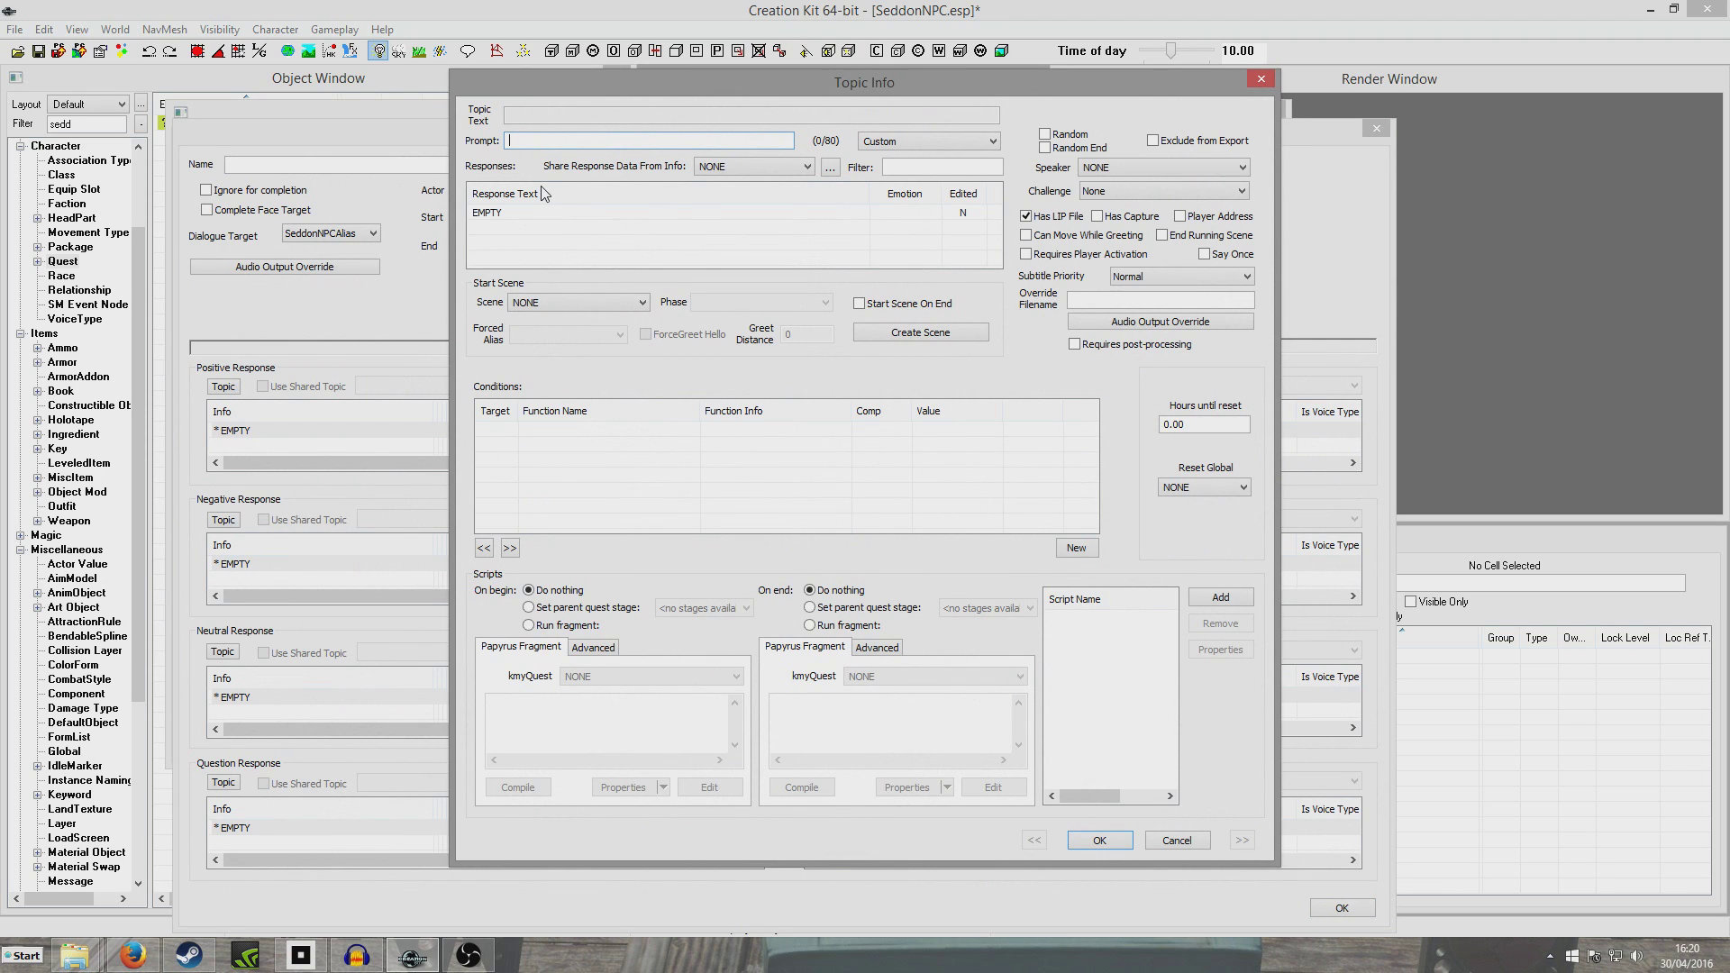
pyautogui.doubleClick(510, 221)
pyautogui.write("You're right, I'm sorry.")
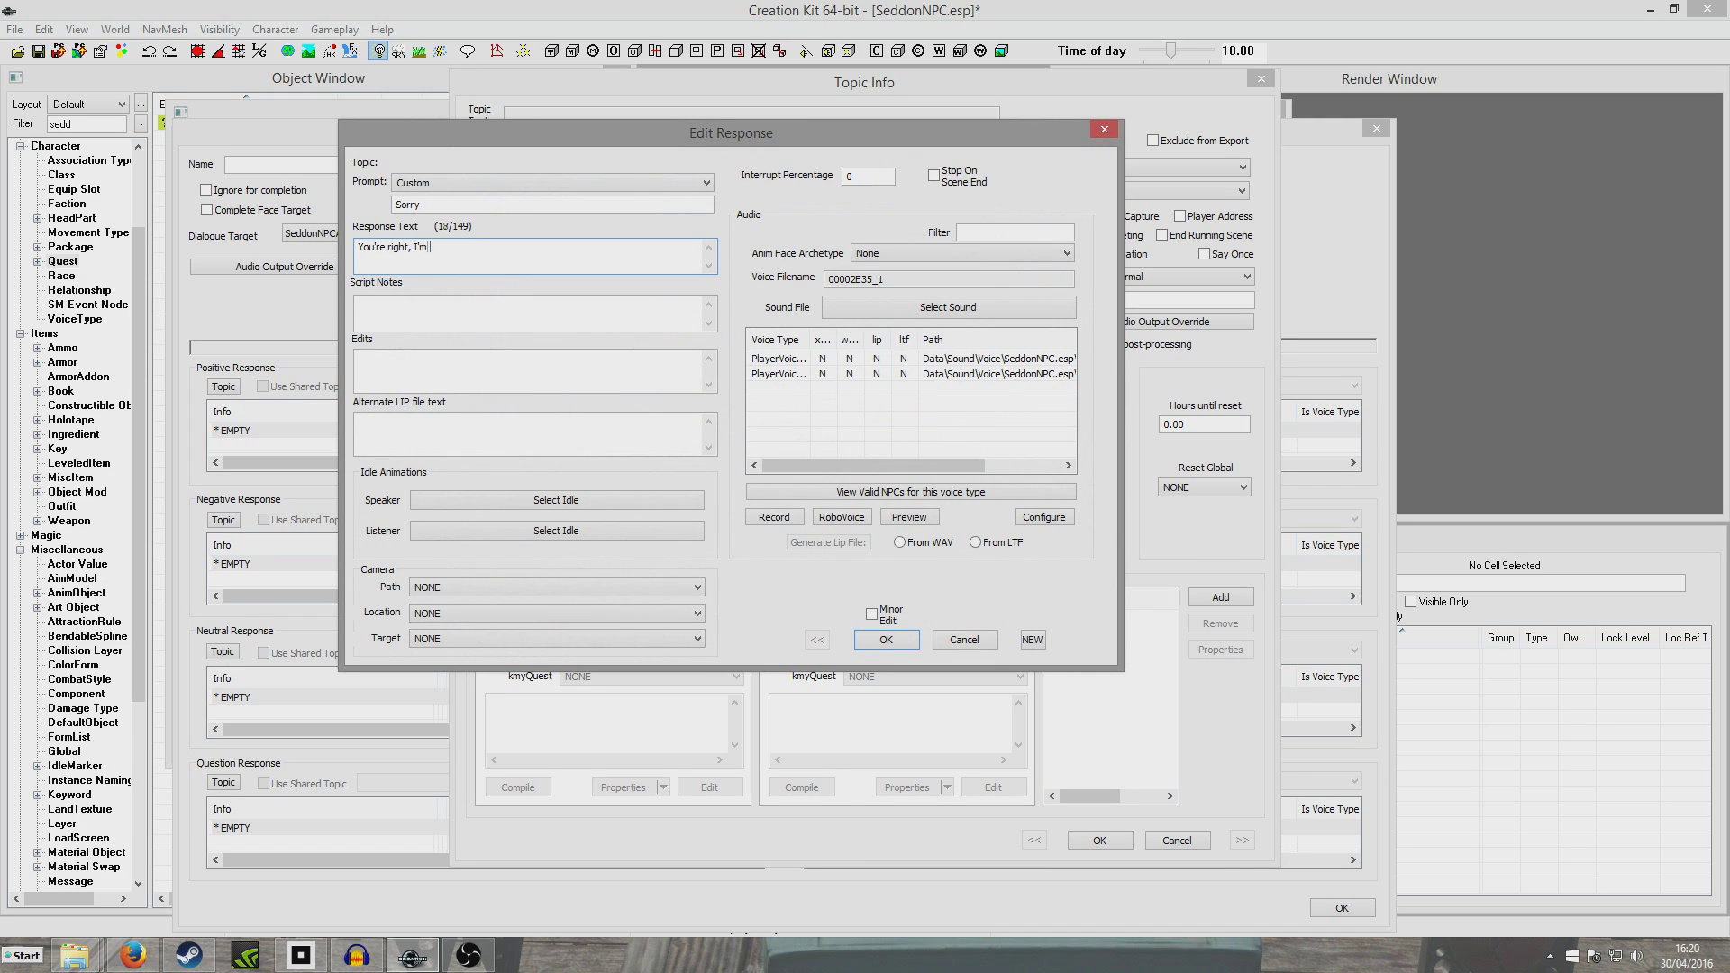
pyautogui.click(862, 643)
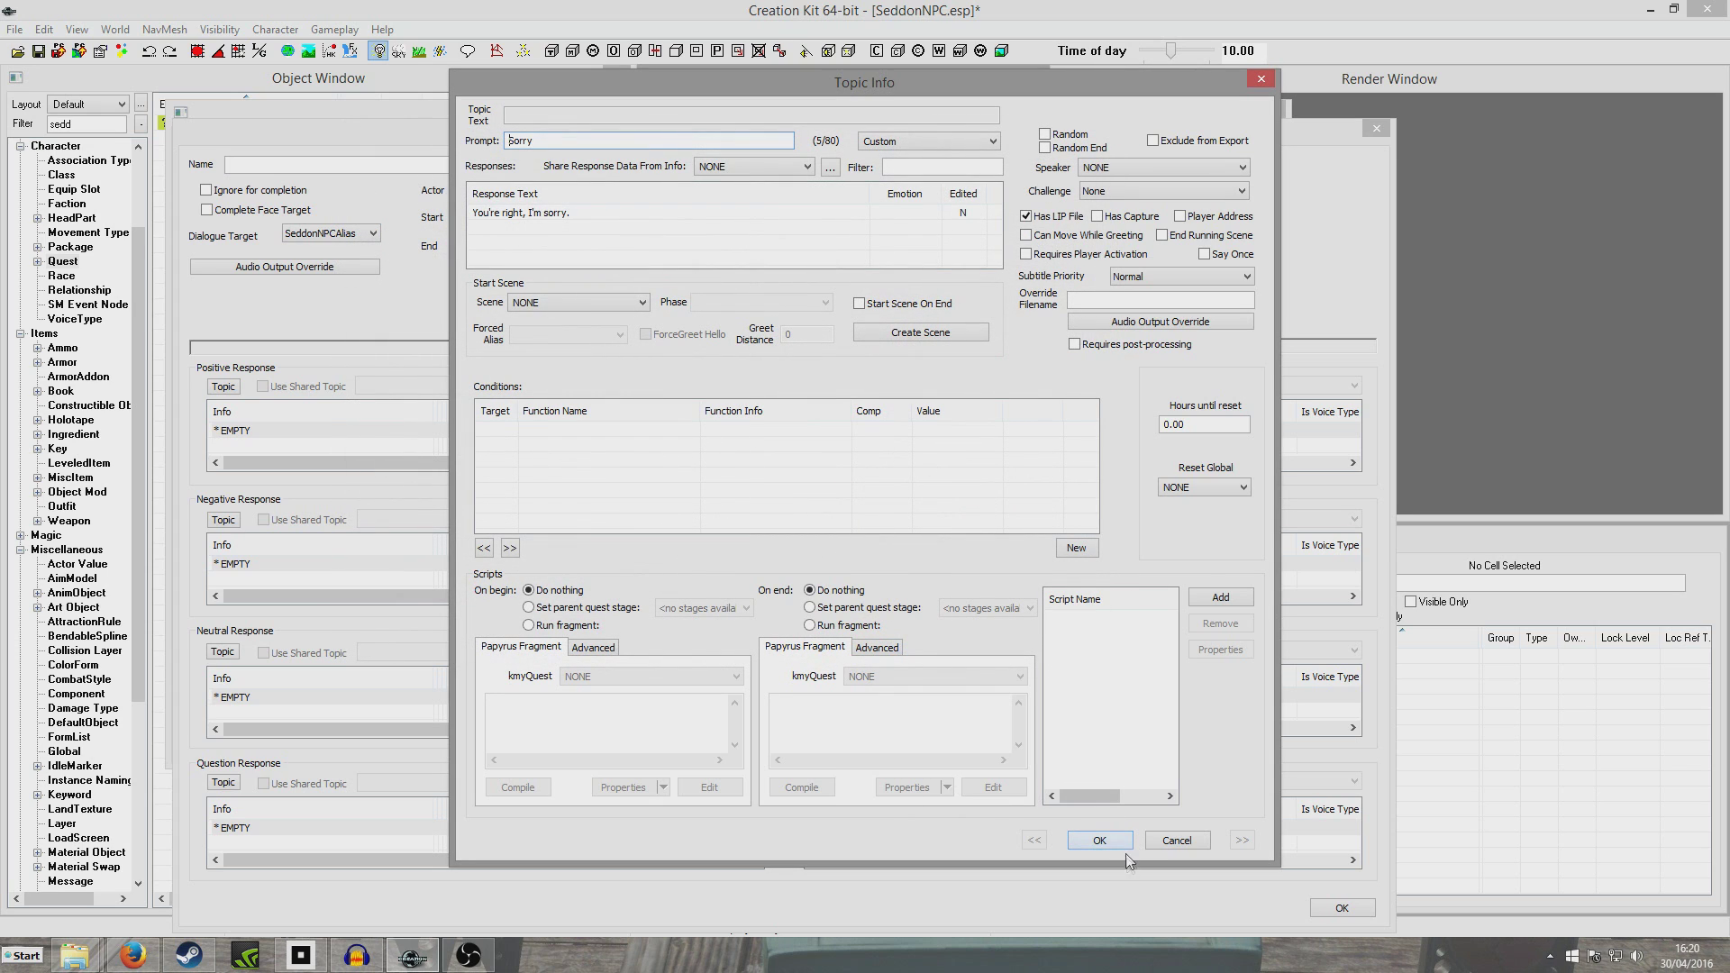
pyautogui.click(1100, 839)
pyautogui.doubleClick(919, 434)
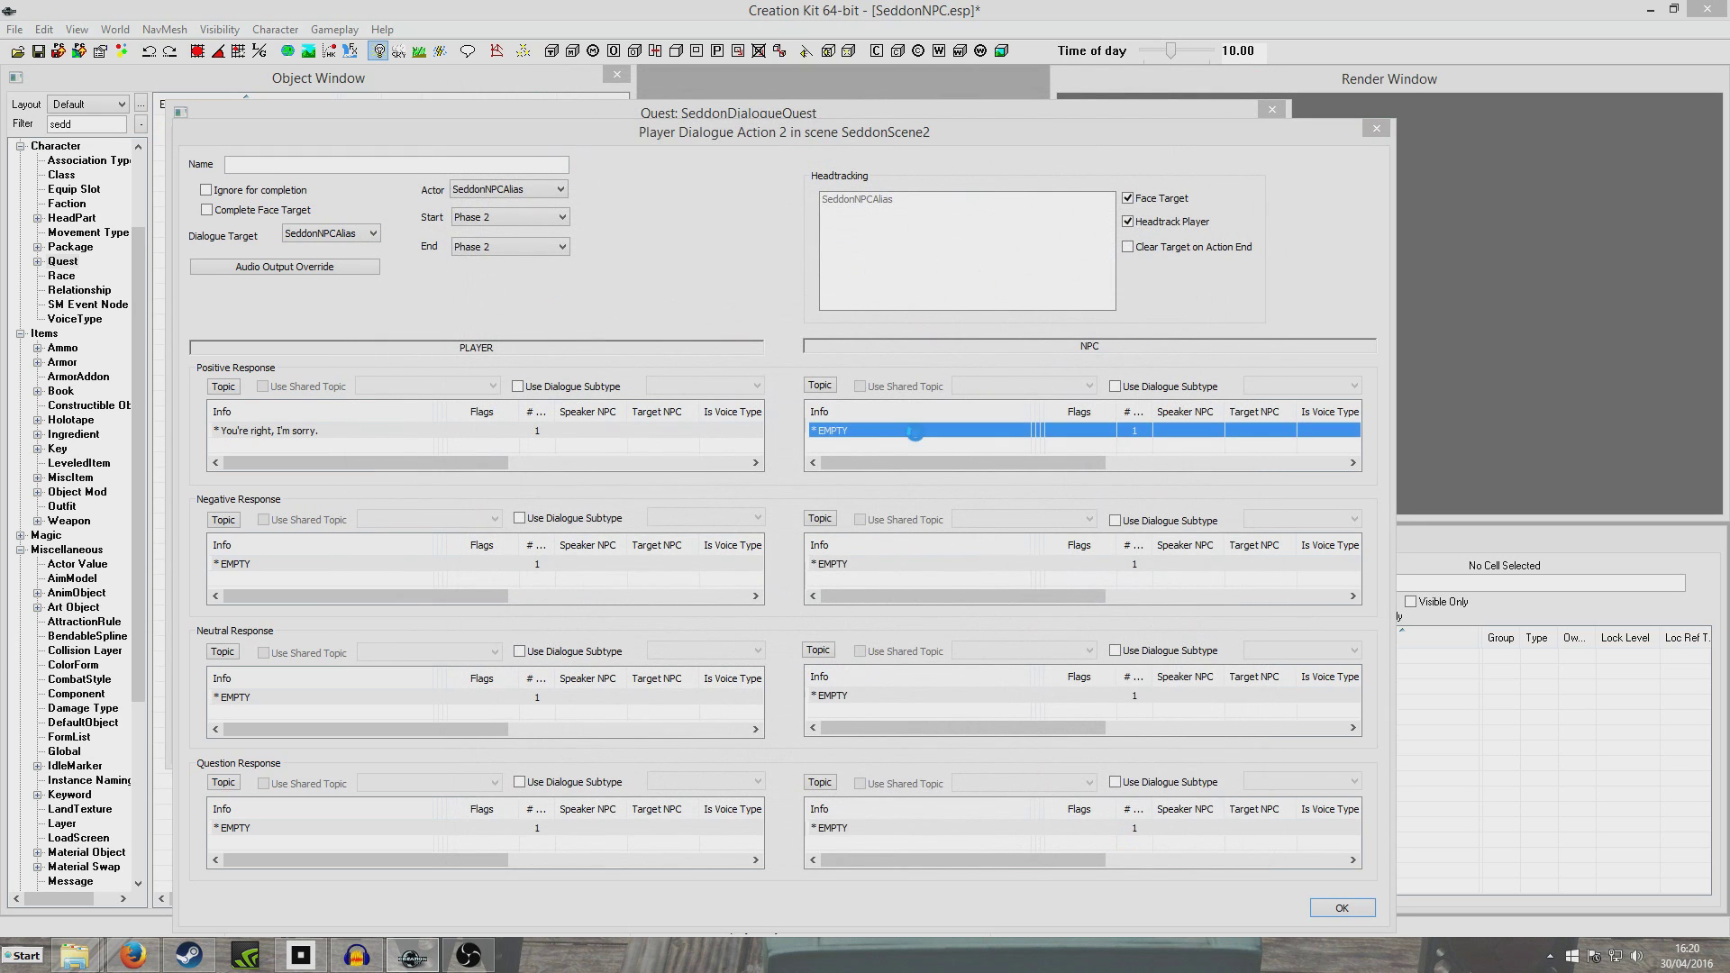
# - Enter the apology's NPC reply offering another chance, ending "What do you think of my looks?", and confirm all dialogs
pyautogui.doubleClick(531, 220)
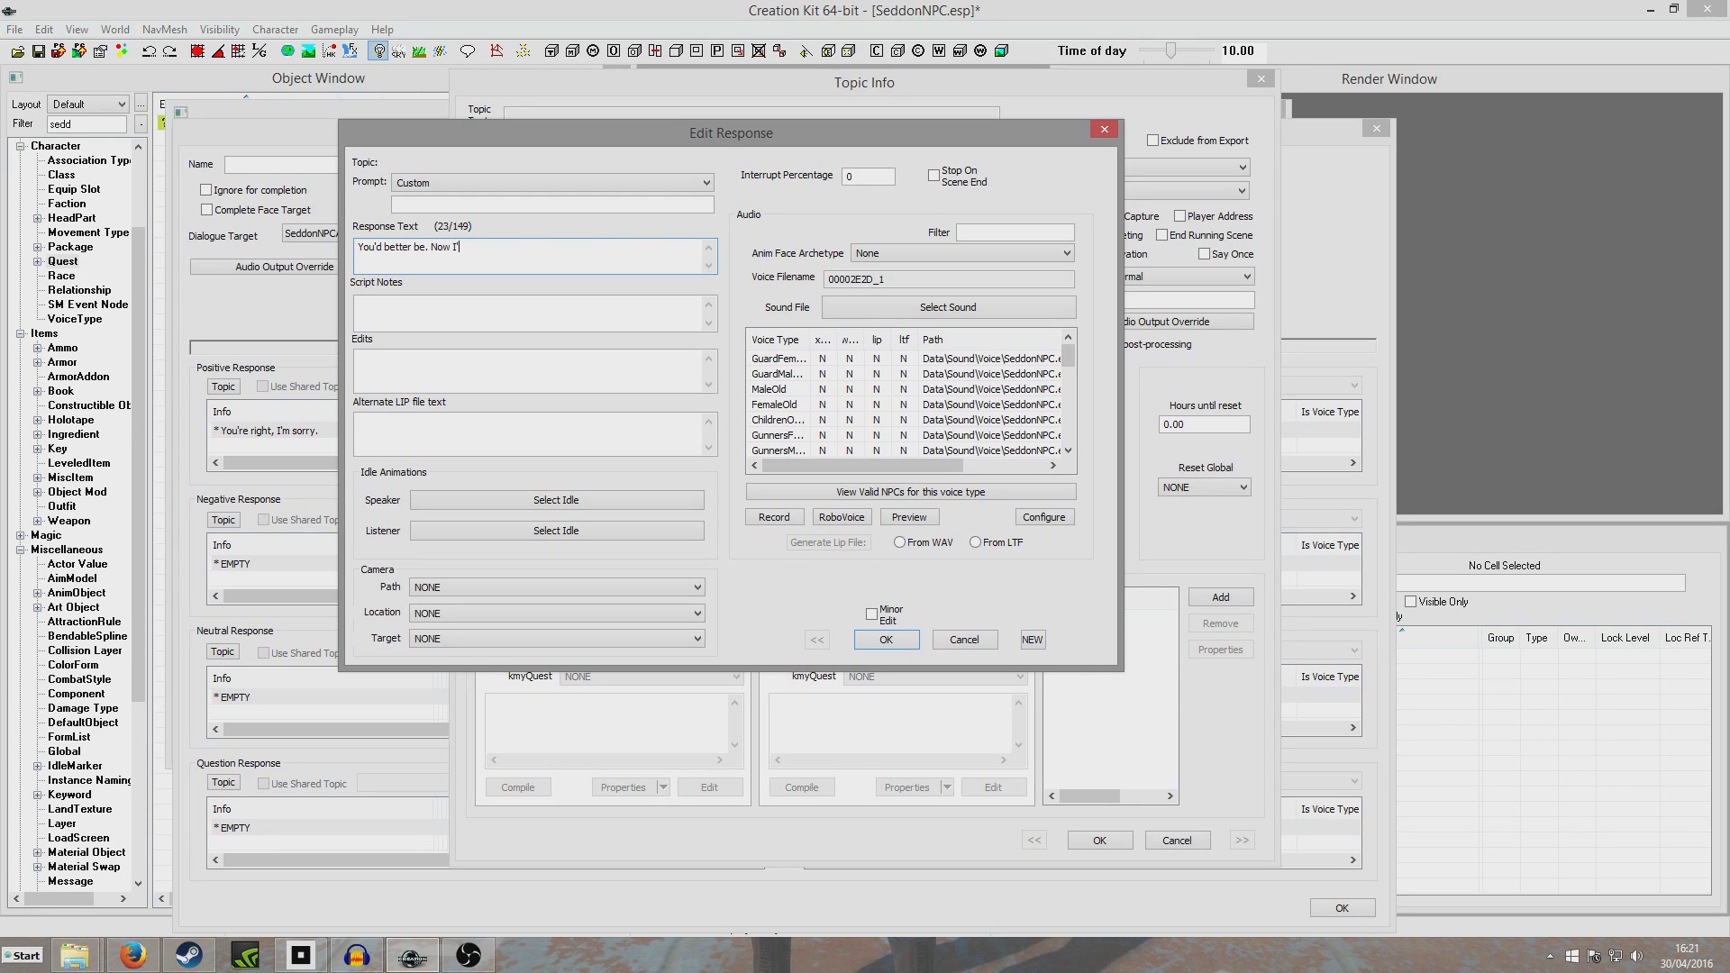
pyautogui.write('ve you another chance. Wha')
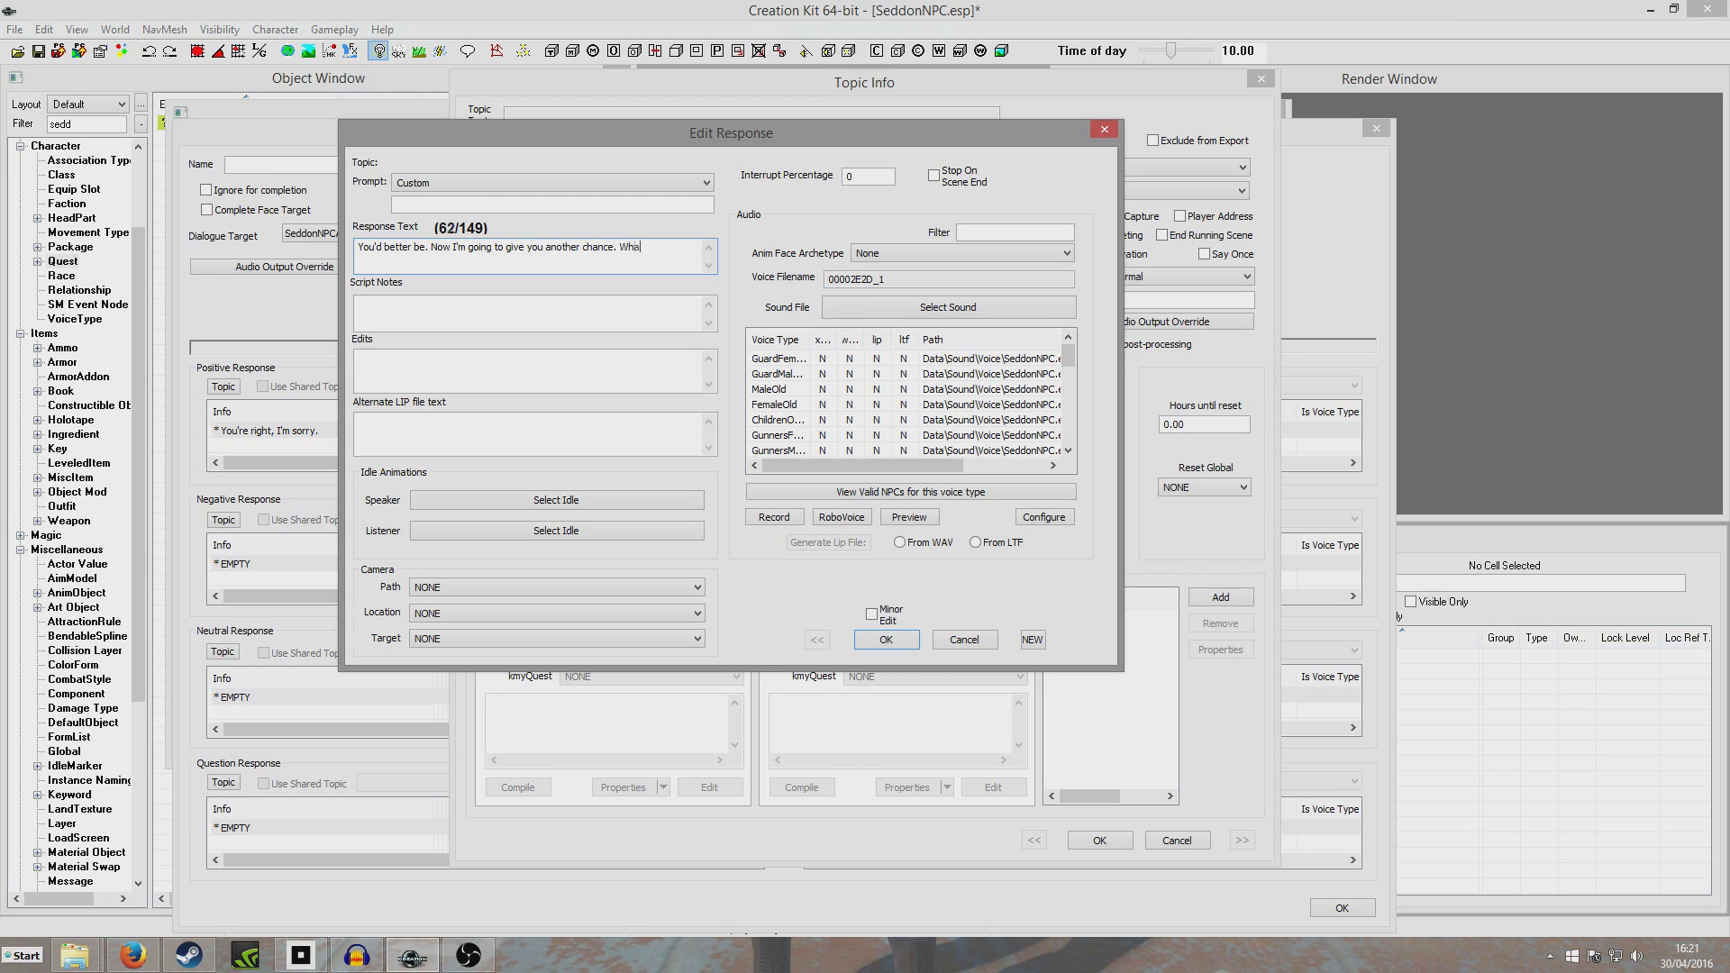
pyautogui.write('ink of my looks?')
pyautogui.click(882, 642)
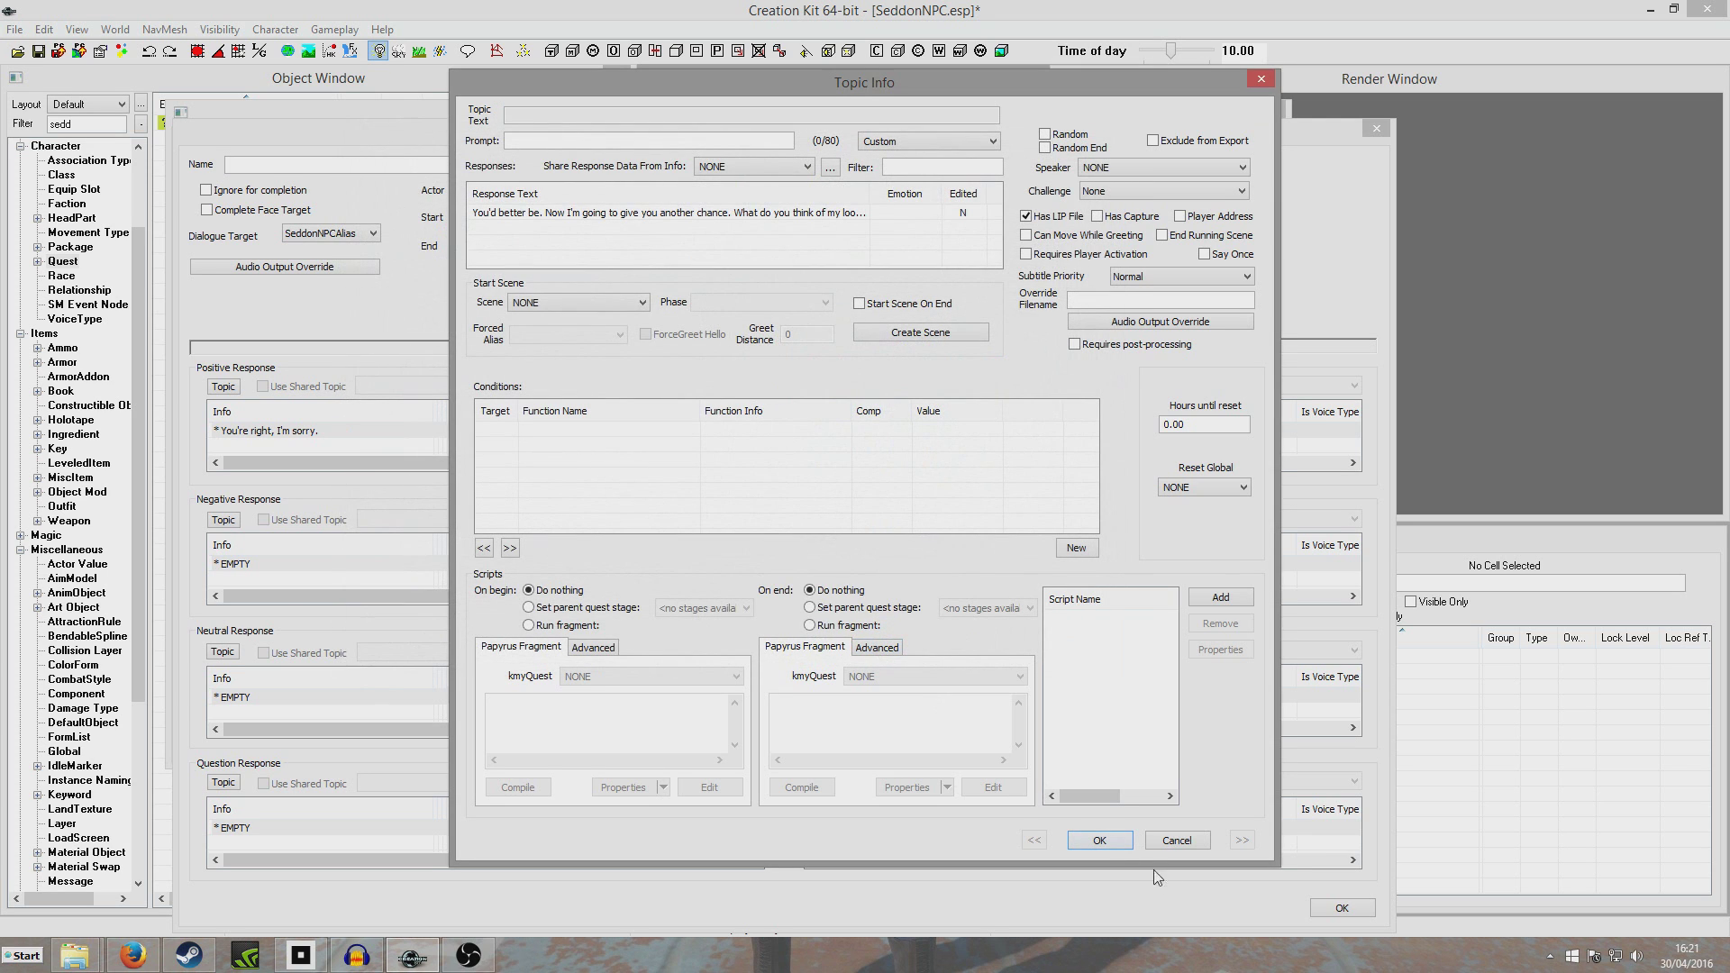
pyautogui.click(1130, 841)
pyautogui.click(1342, 907)
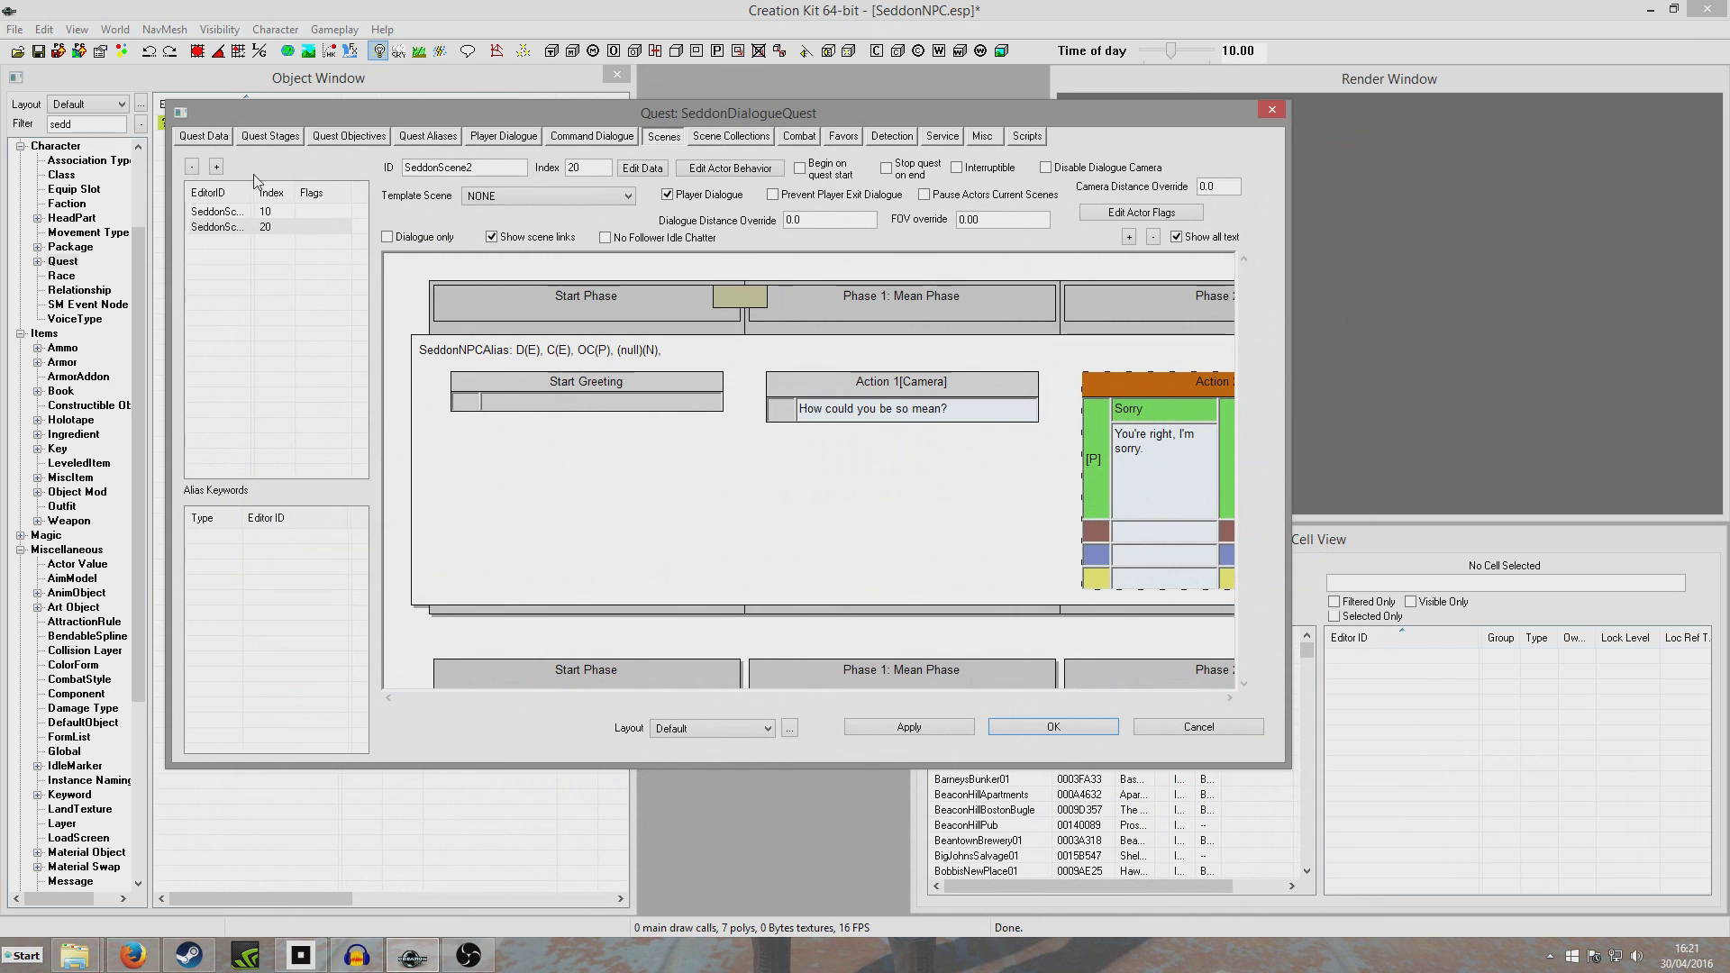
# - Set the apology's NPC reply to start SeddonScene01 at its Question Phase
pyautogui.click(209, 212)
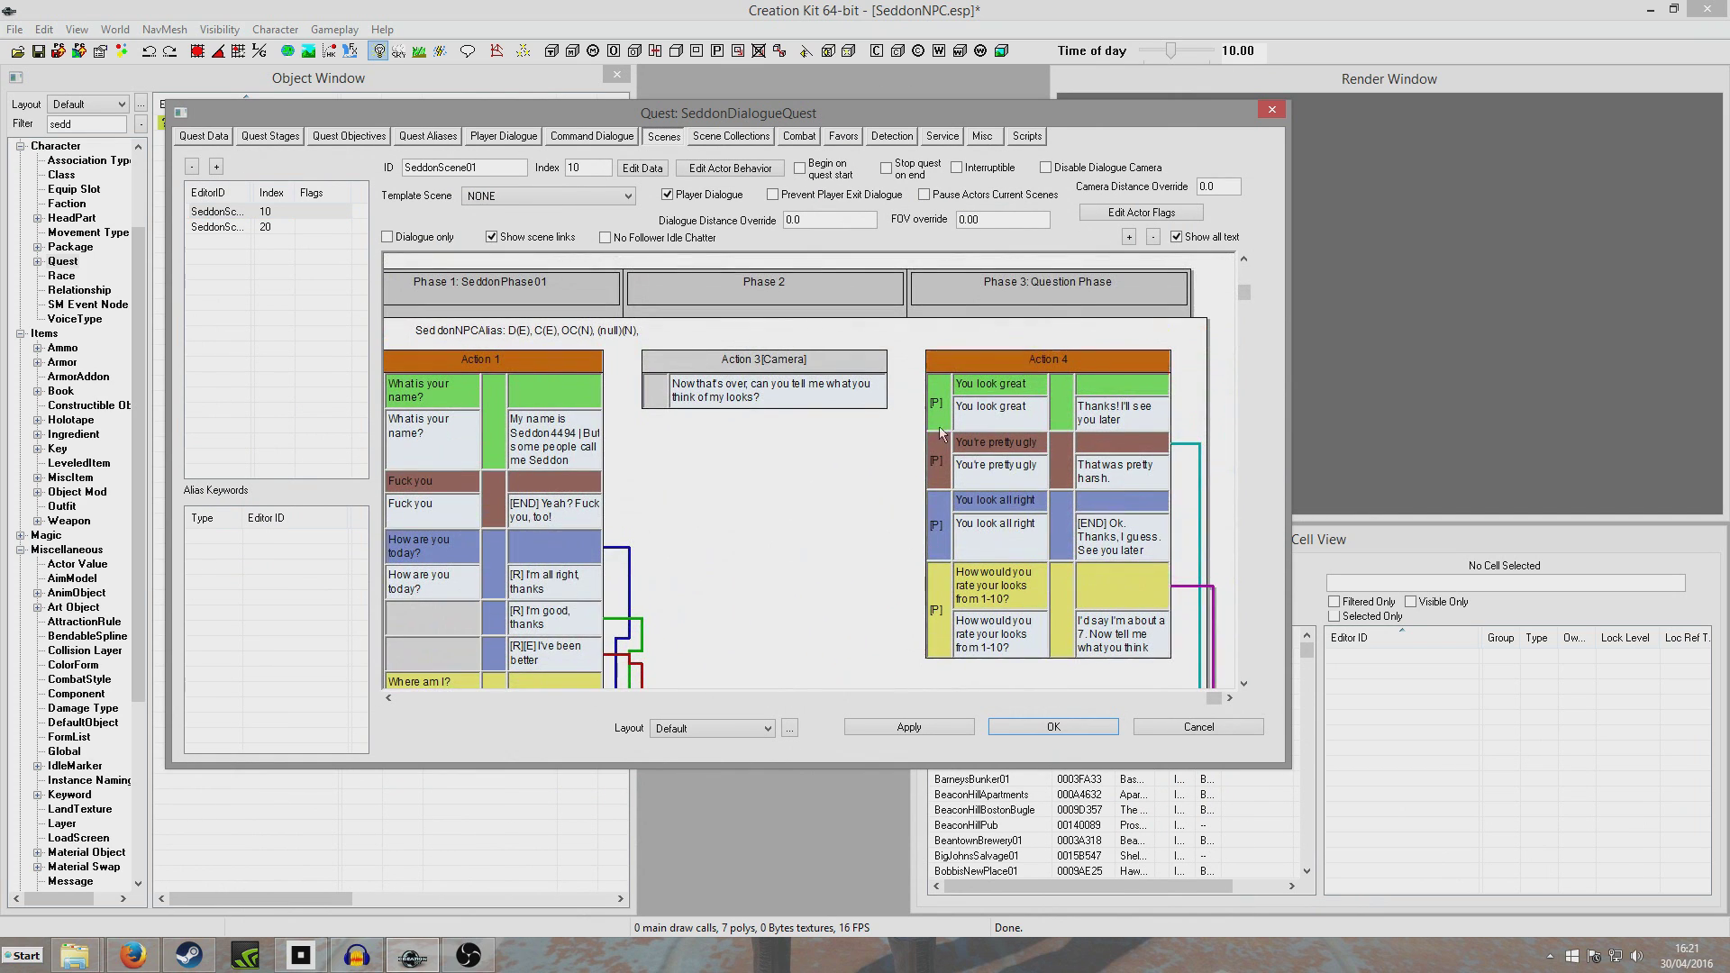
pyautogui.click(205, 227)
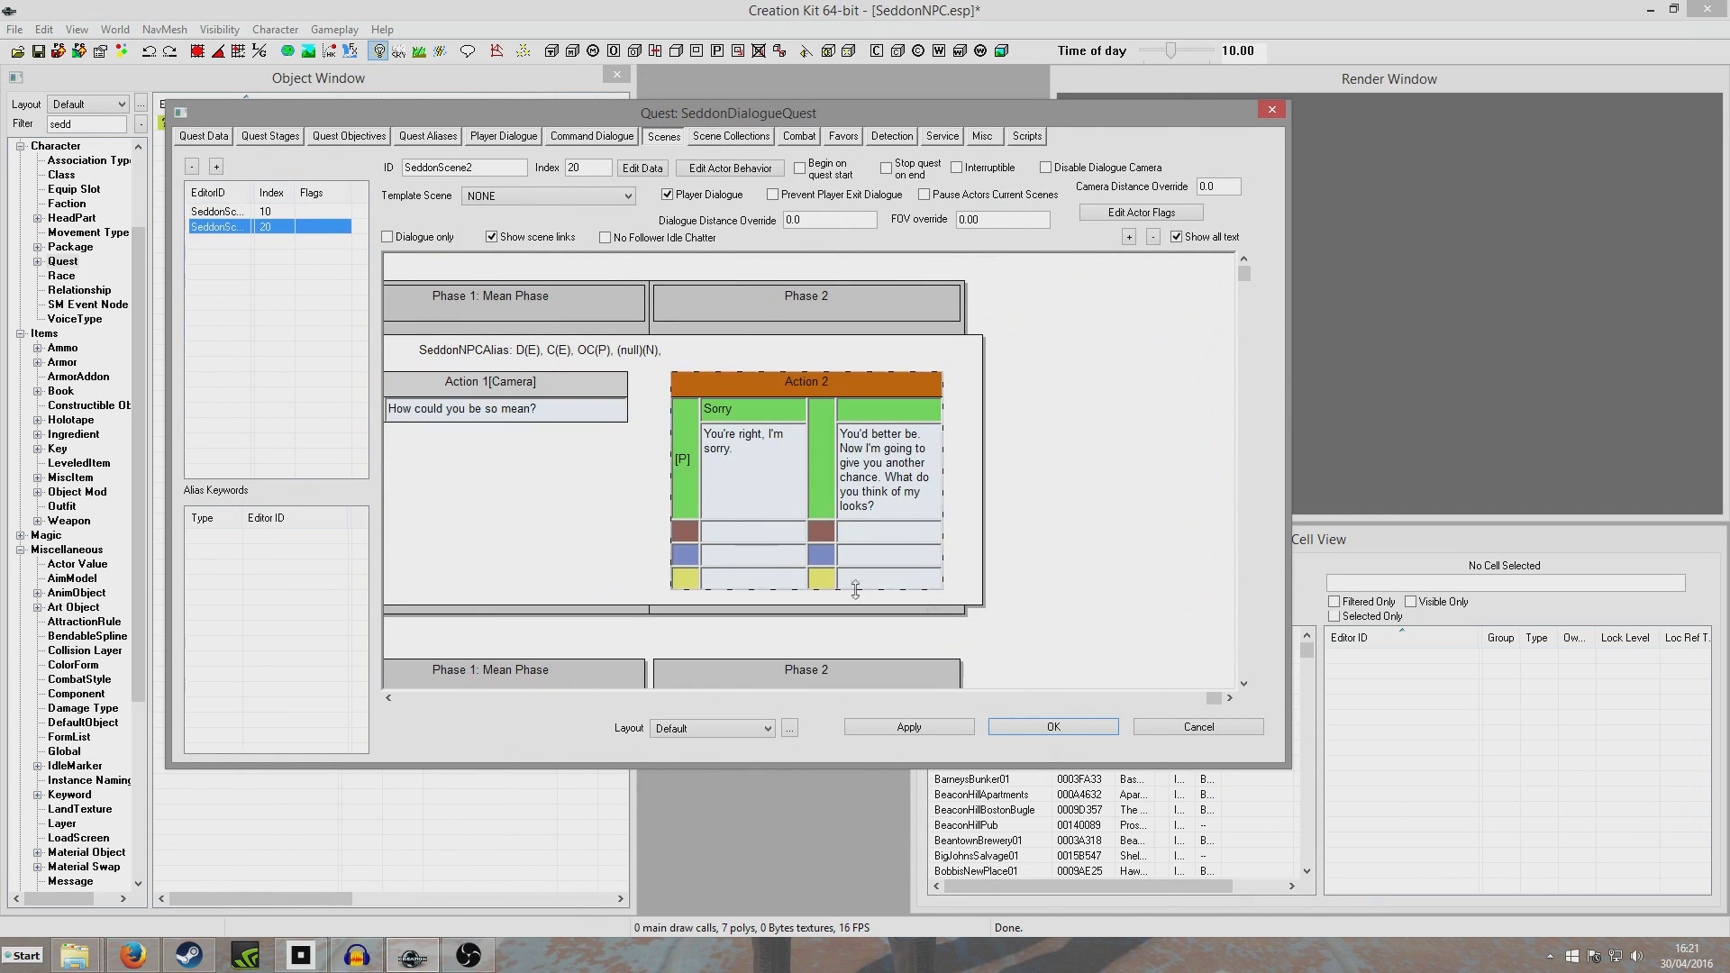
pyautogui.doubleClick(882, 463)
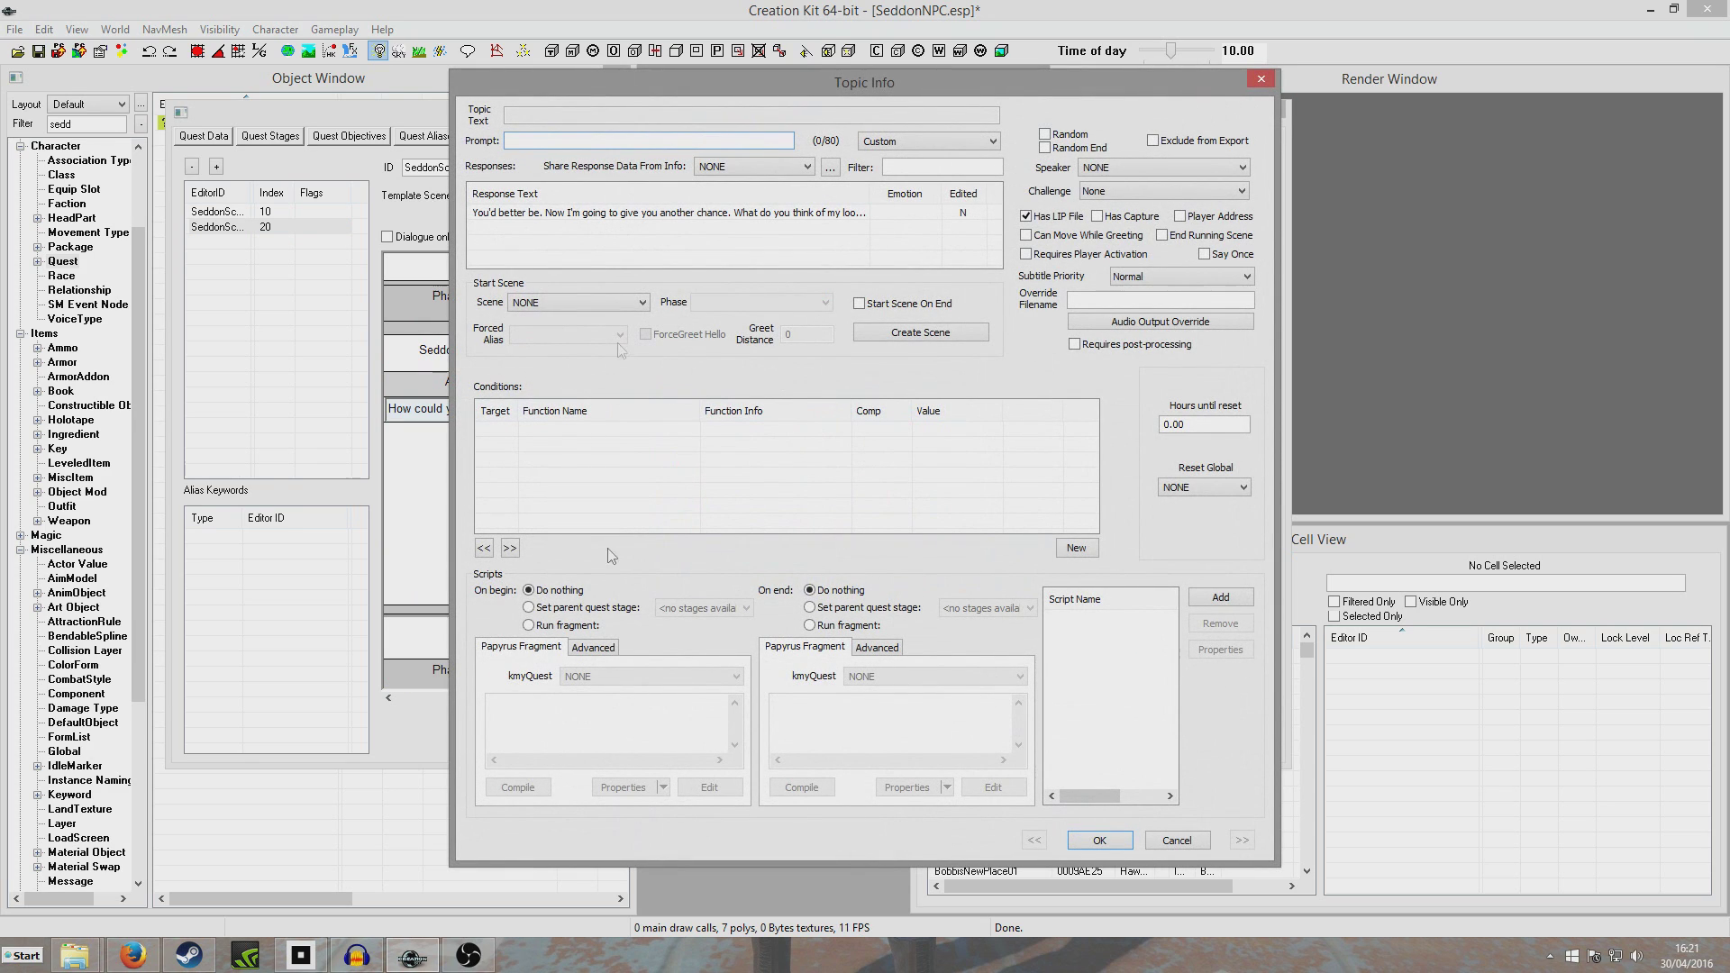
pyautogui.click(621, 302)
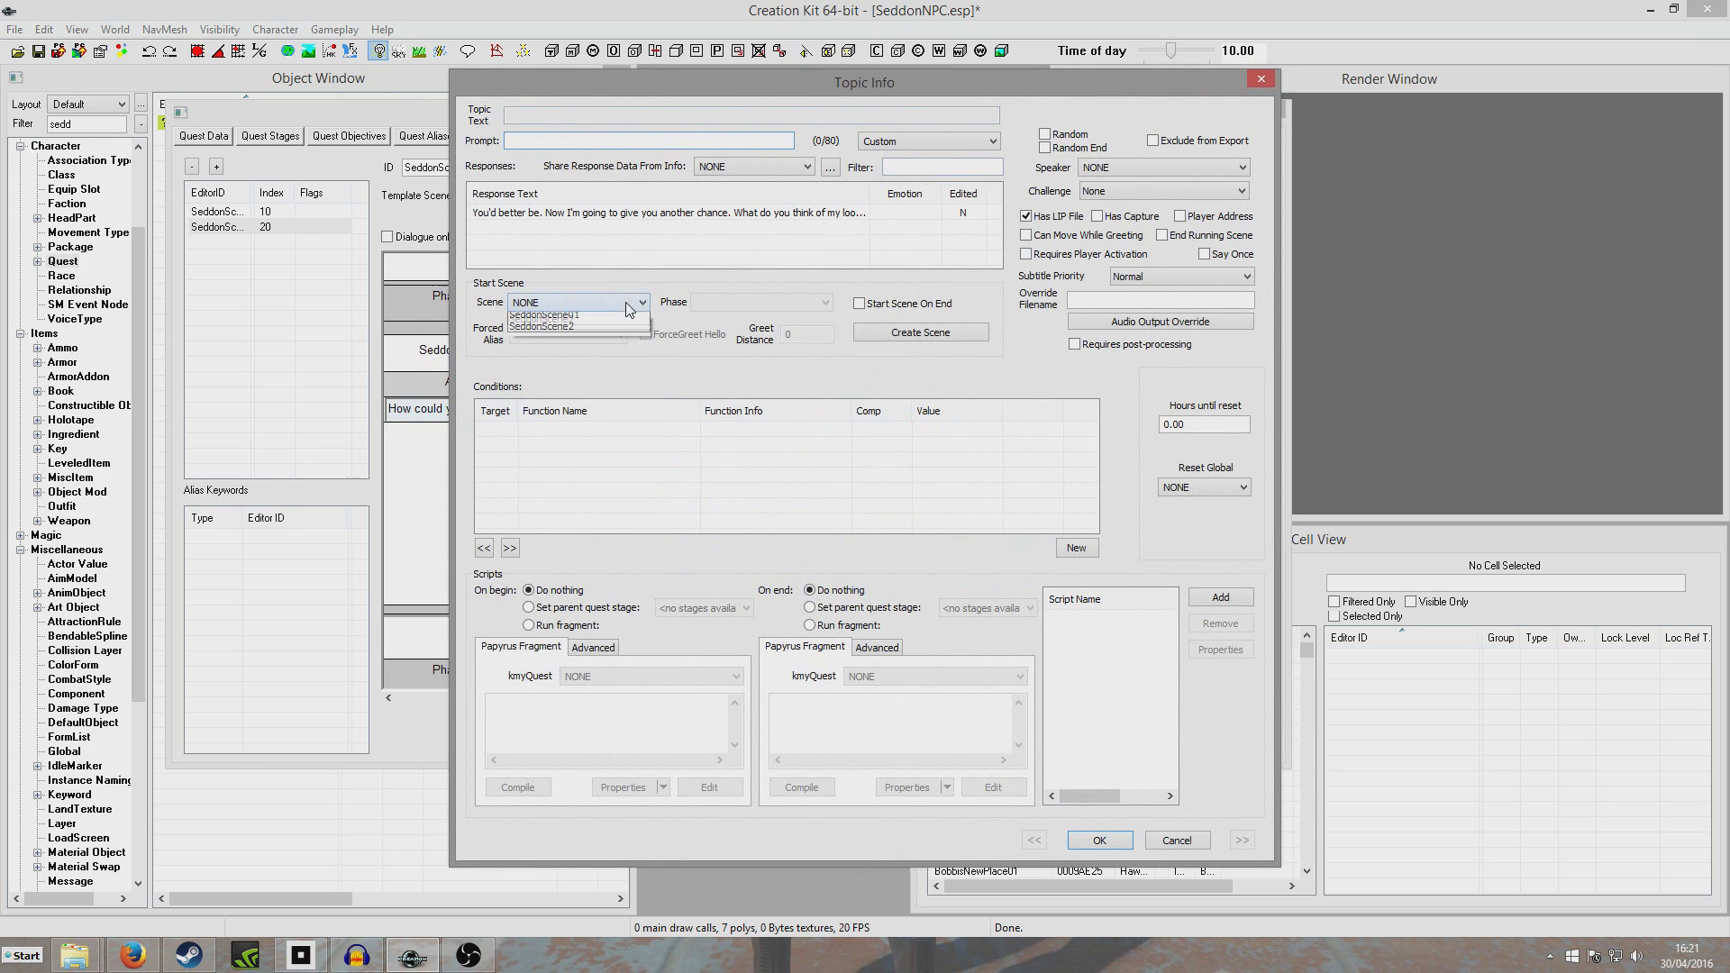
pyautogui.click(607, 346)
pyautogui.click(722, 306)
pyautogui.click(586, 301)
pyautogui.click(586, 301)
pyautogui.click(585, 329)
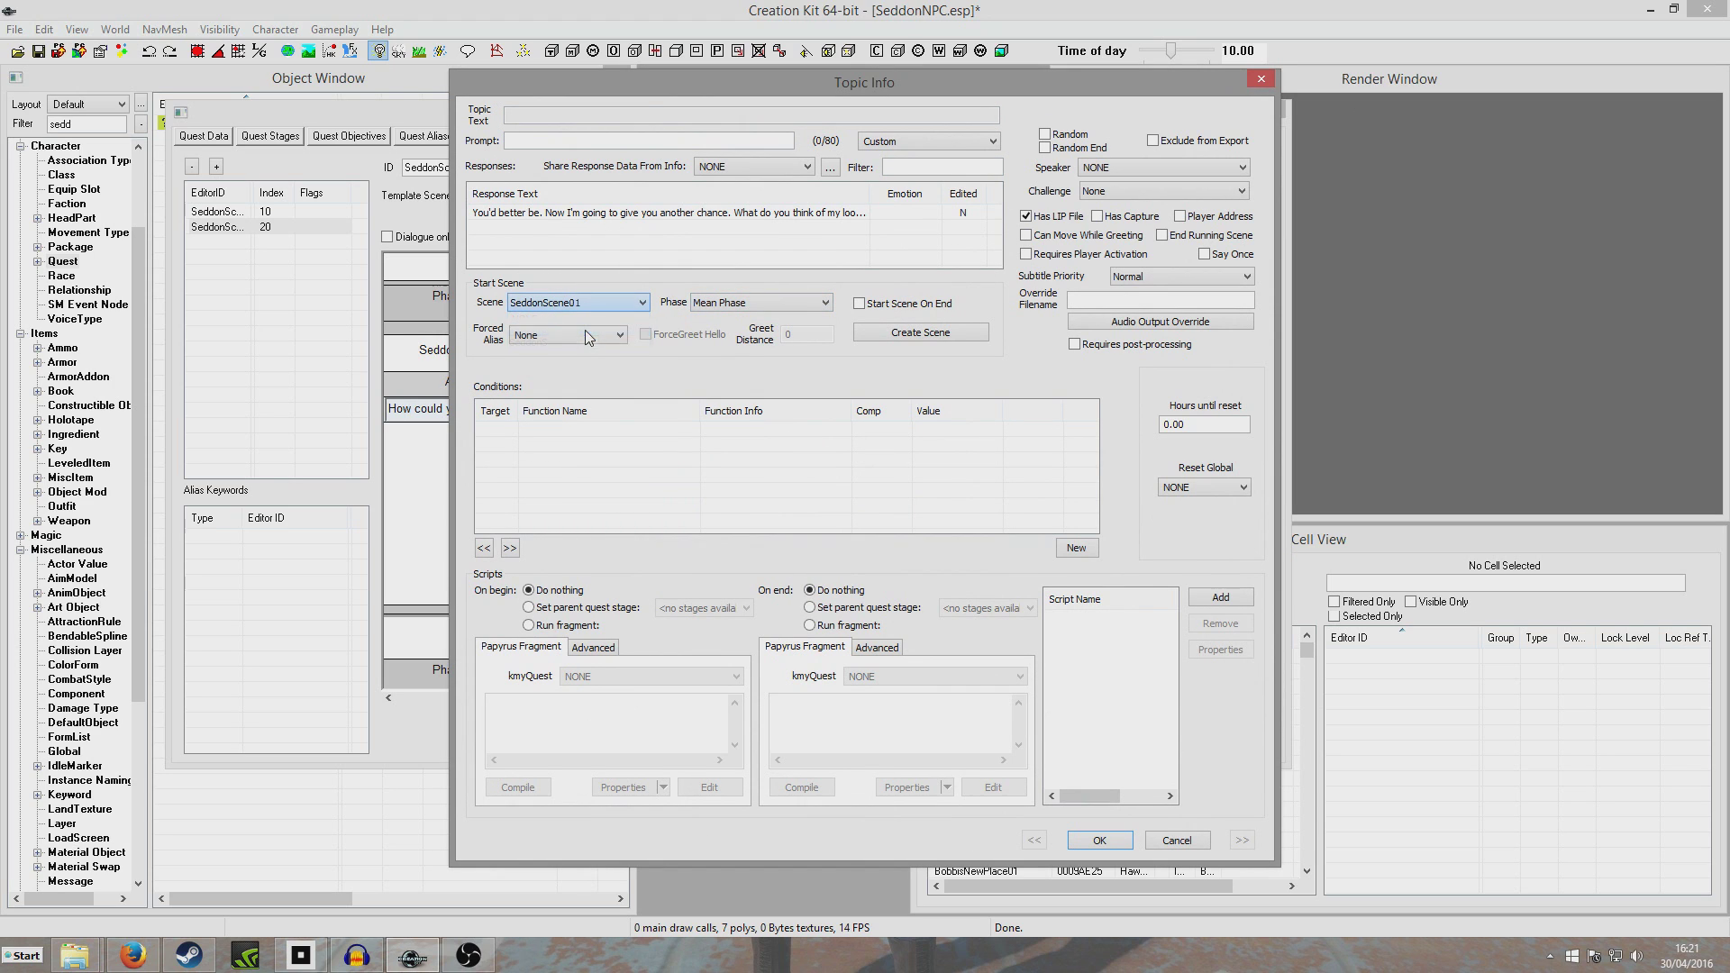
pyautogui.click(731, 304)
pyautogui.click(730, 321)
pyautogui.click(1099, 840)
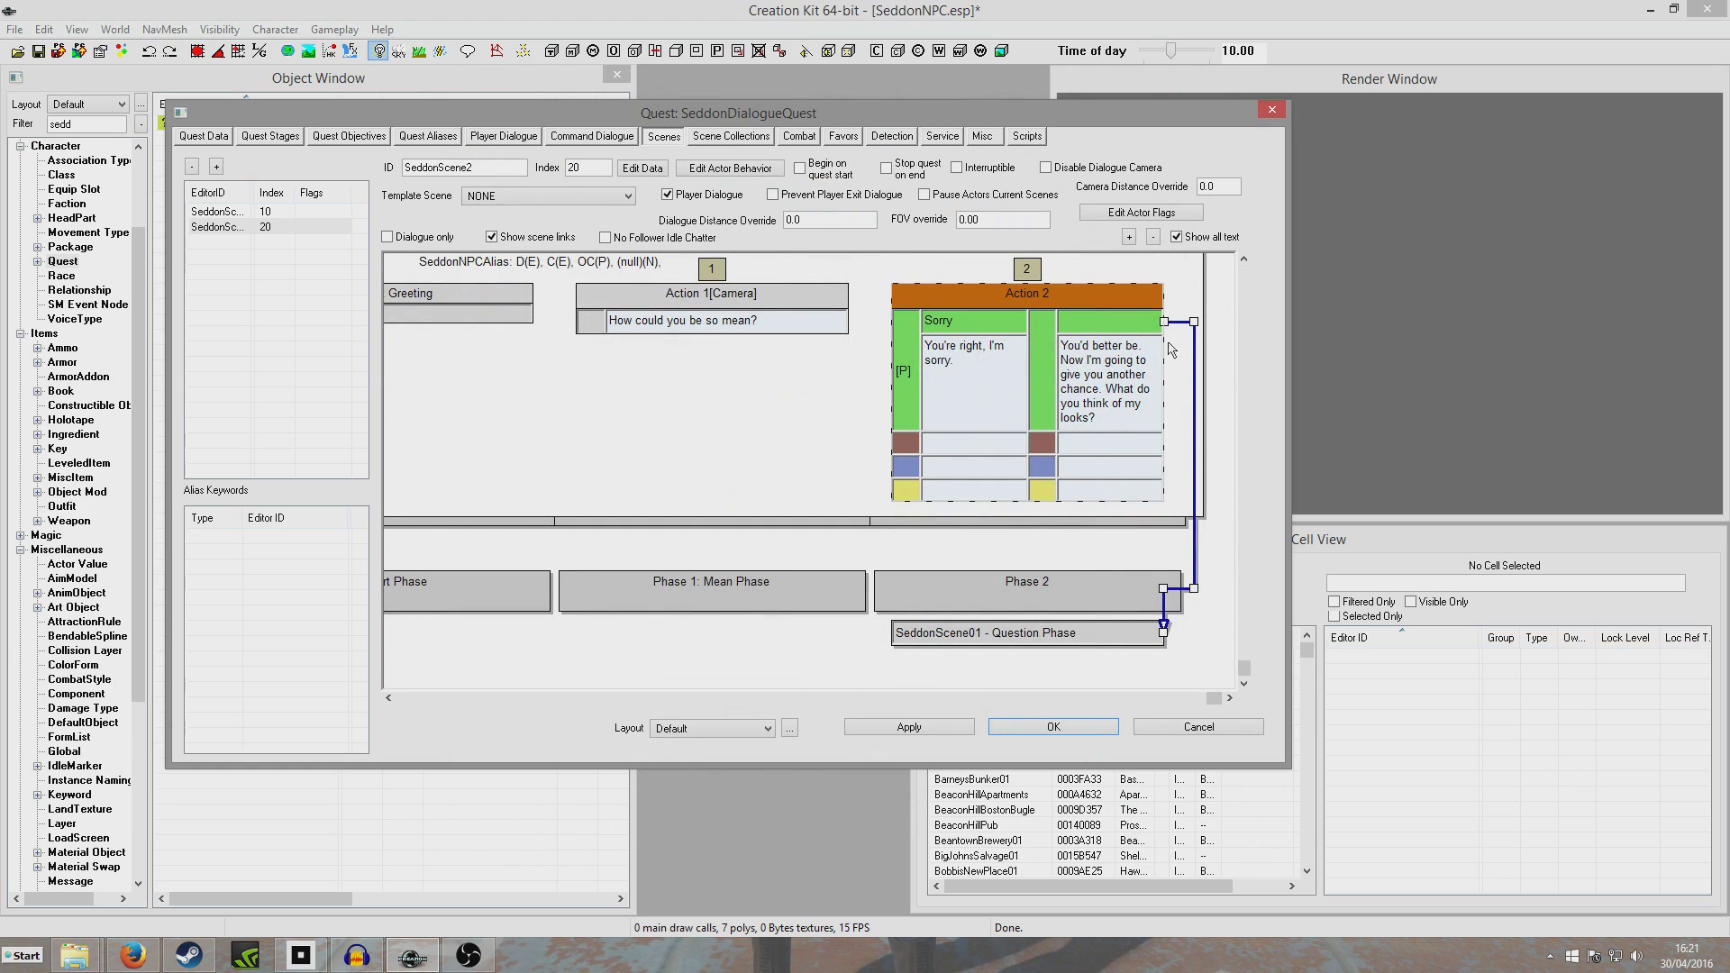
pyautogui.click(233, 215)
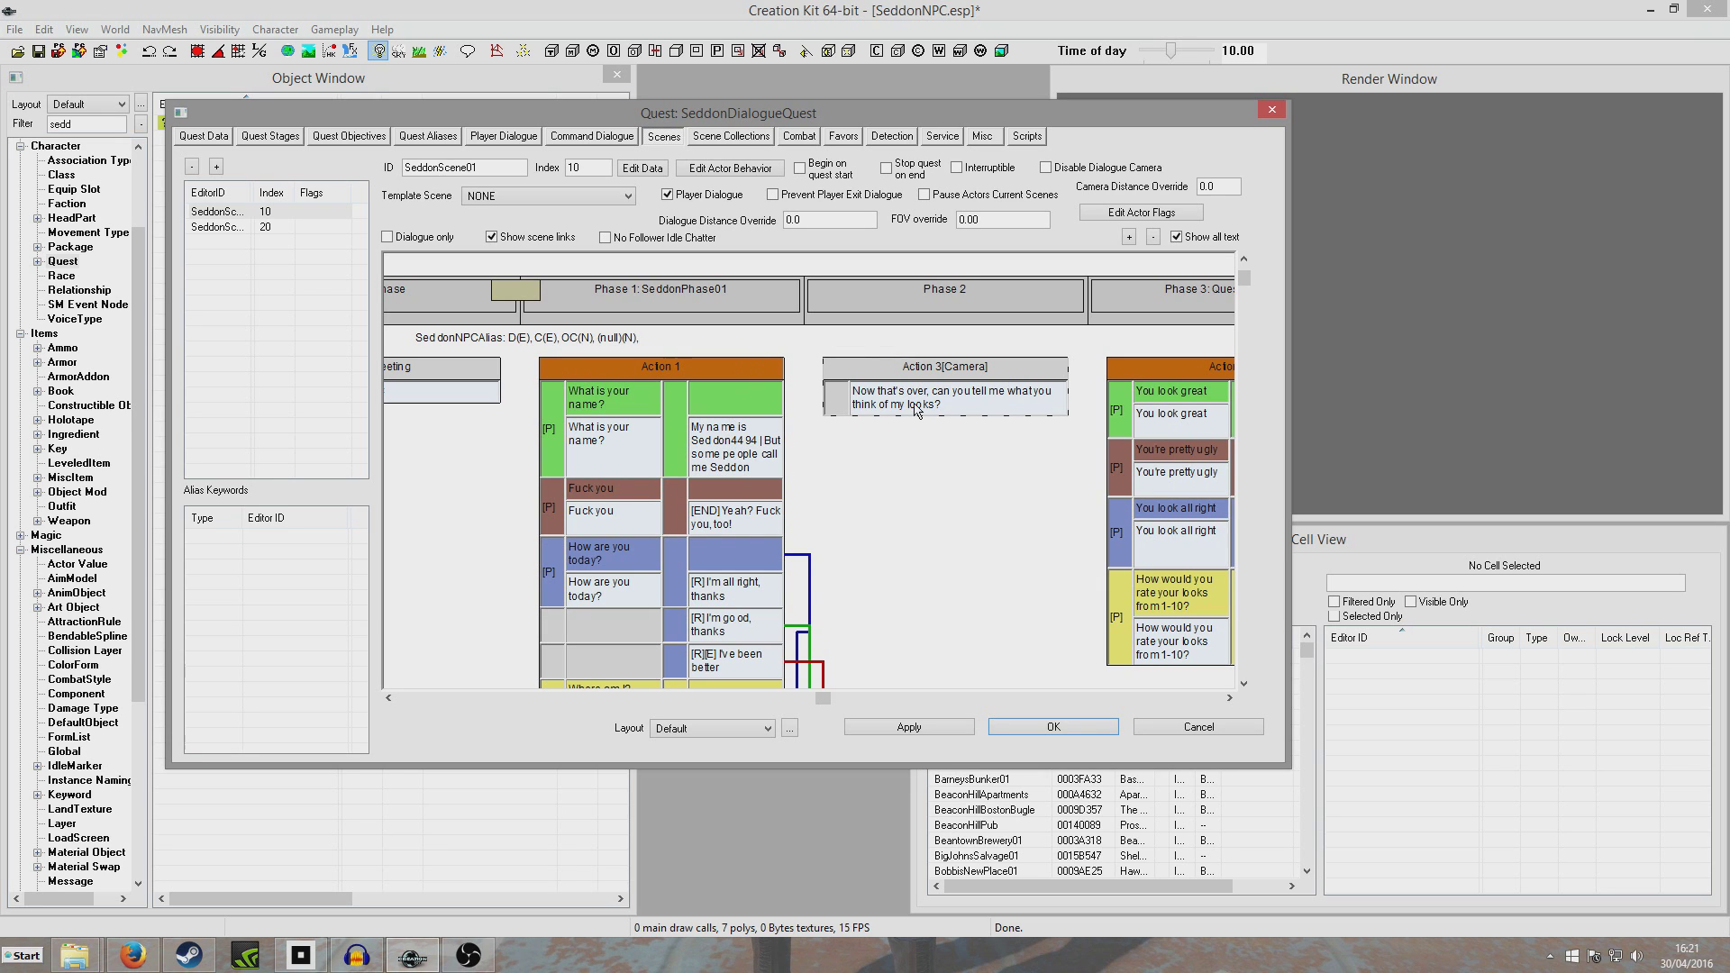
# - Select Action 2 in SeddonScene2's graph and open Topic Info for one of its empty response rows
pyautogui.moveTo(953, 497); pyautogui.dragTo(592, 515, button='middle')
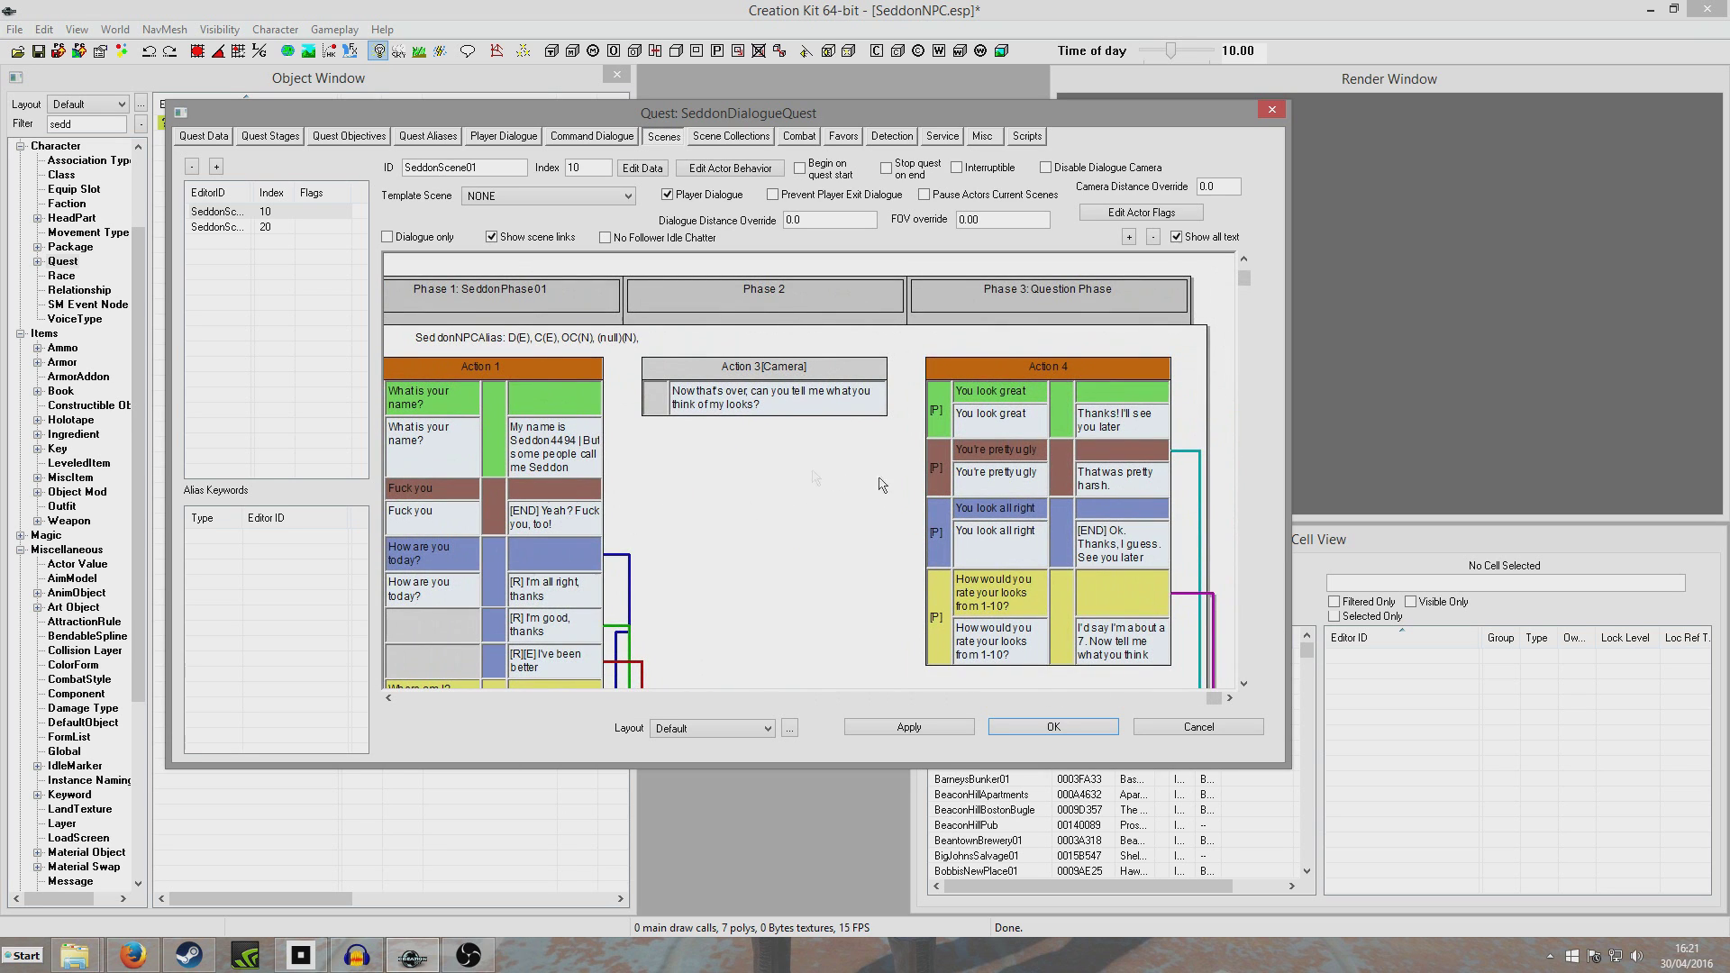
pyautogui.moveTo(892, 541); pyautogui.dragTo(866, 259, button='middle')
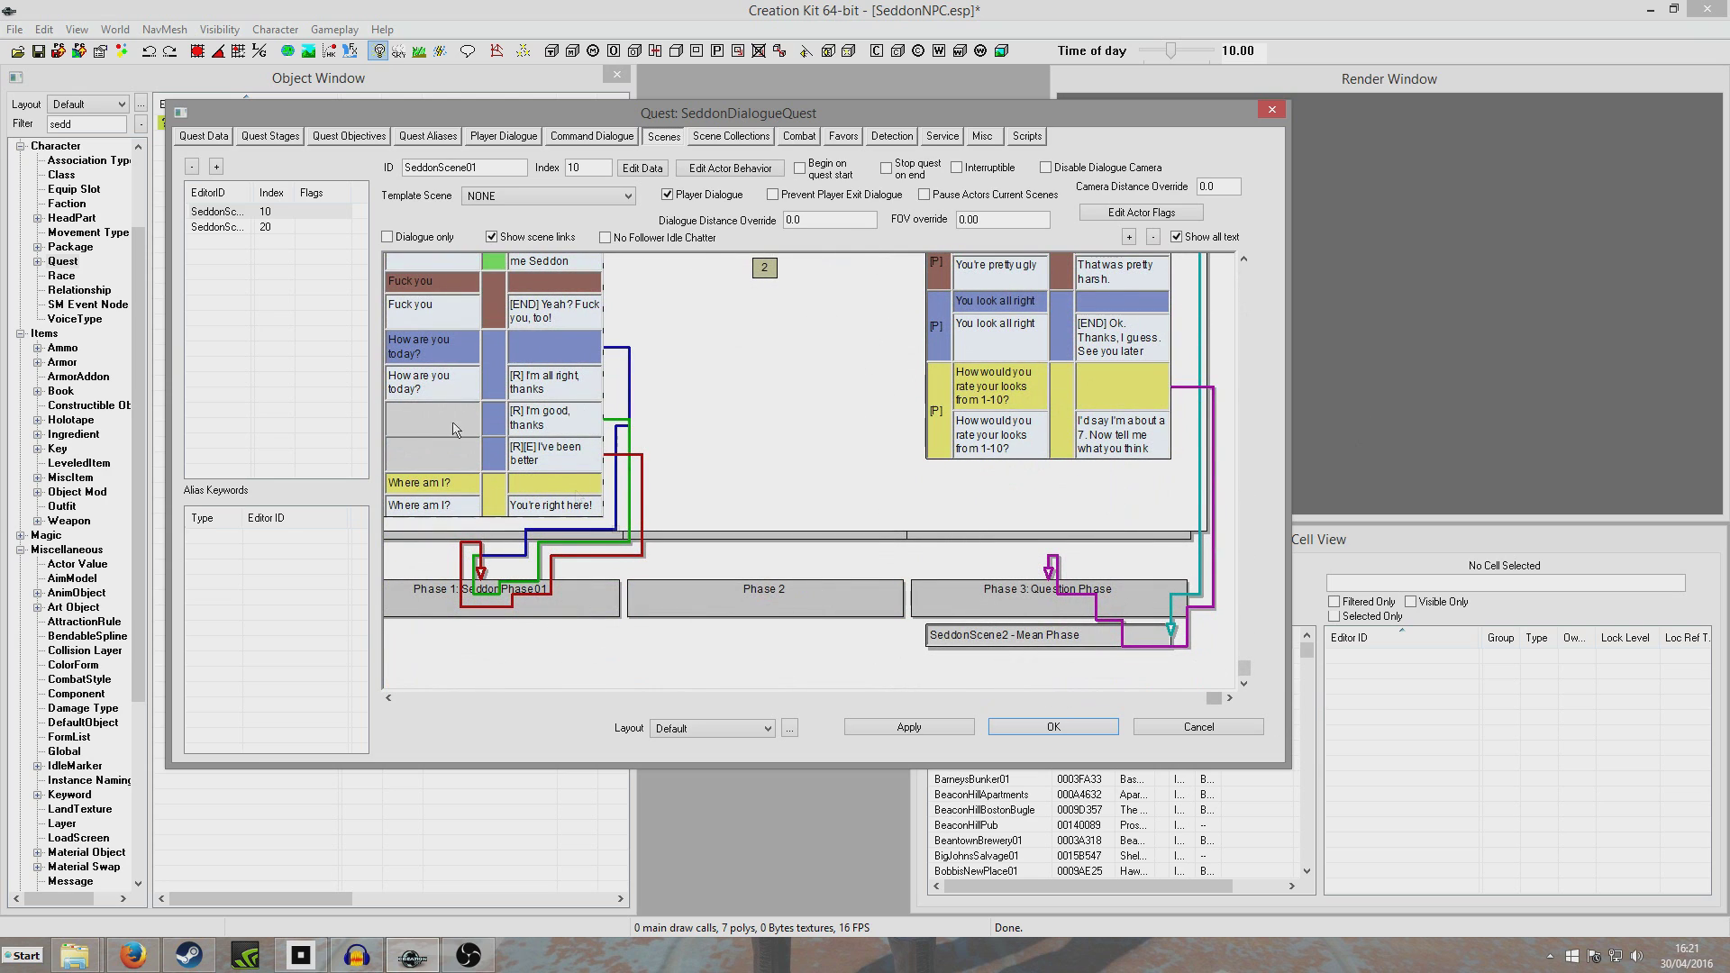
pyautogui.click(220, 227)
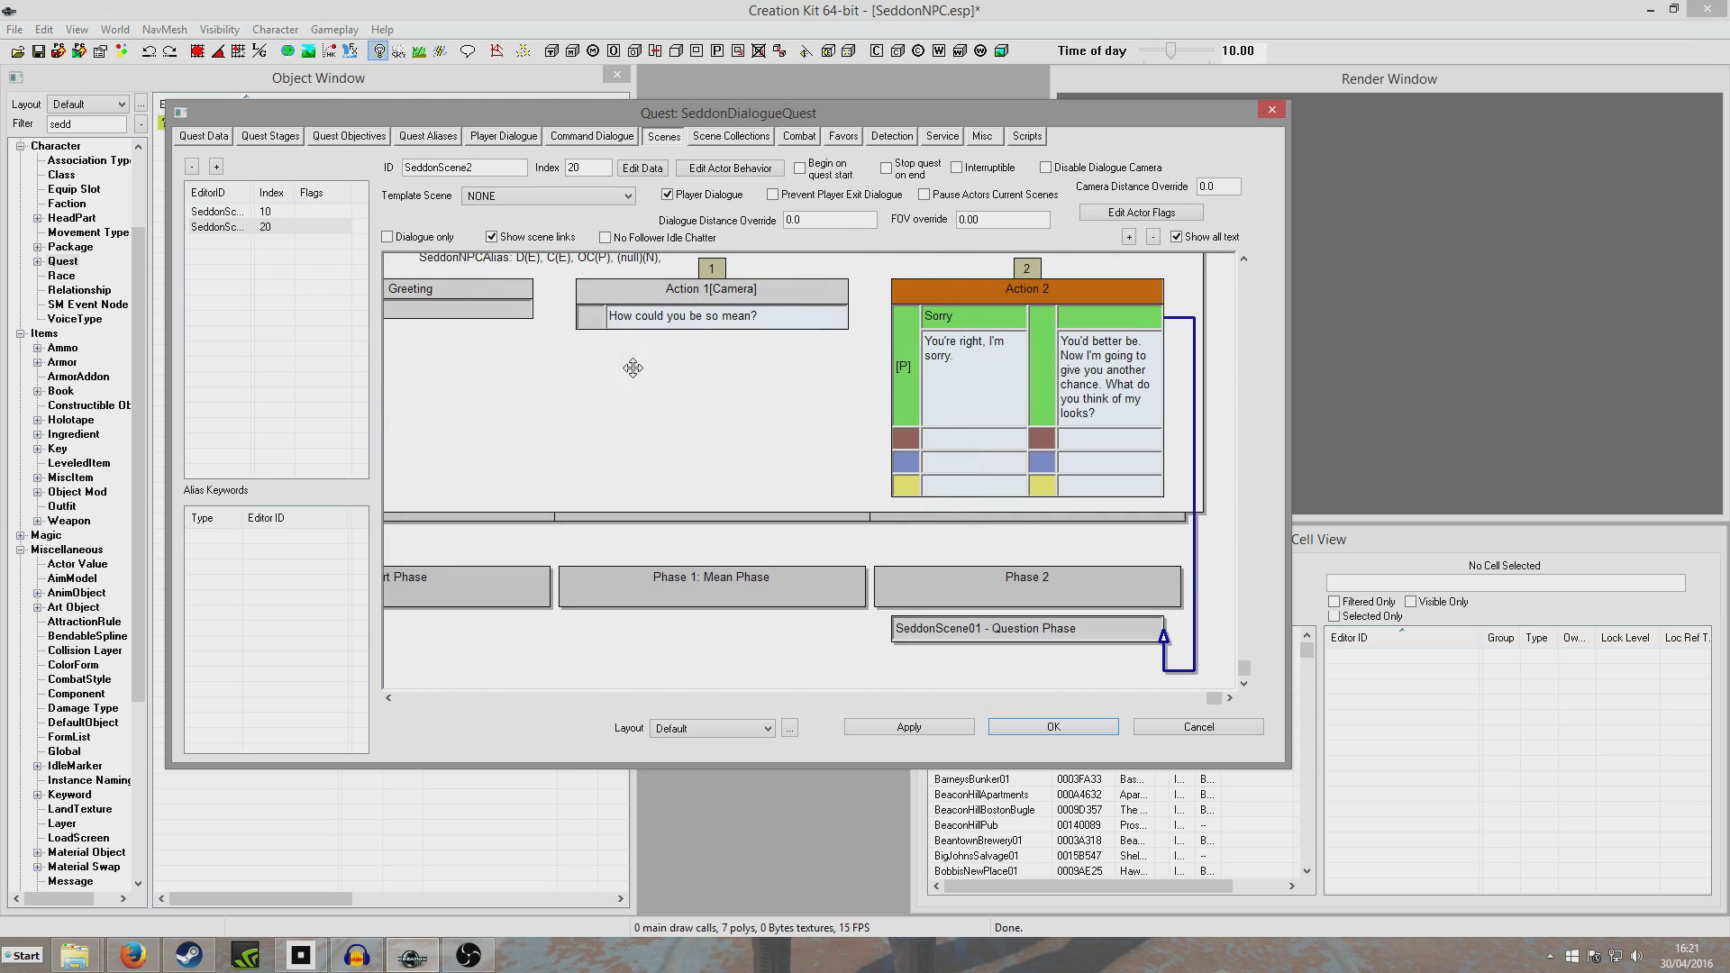
pyautogui.moveTo(644, 383); pyautogui.dragTo(595, 474, button='middle')
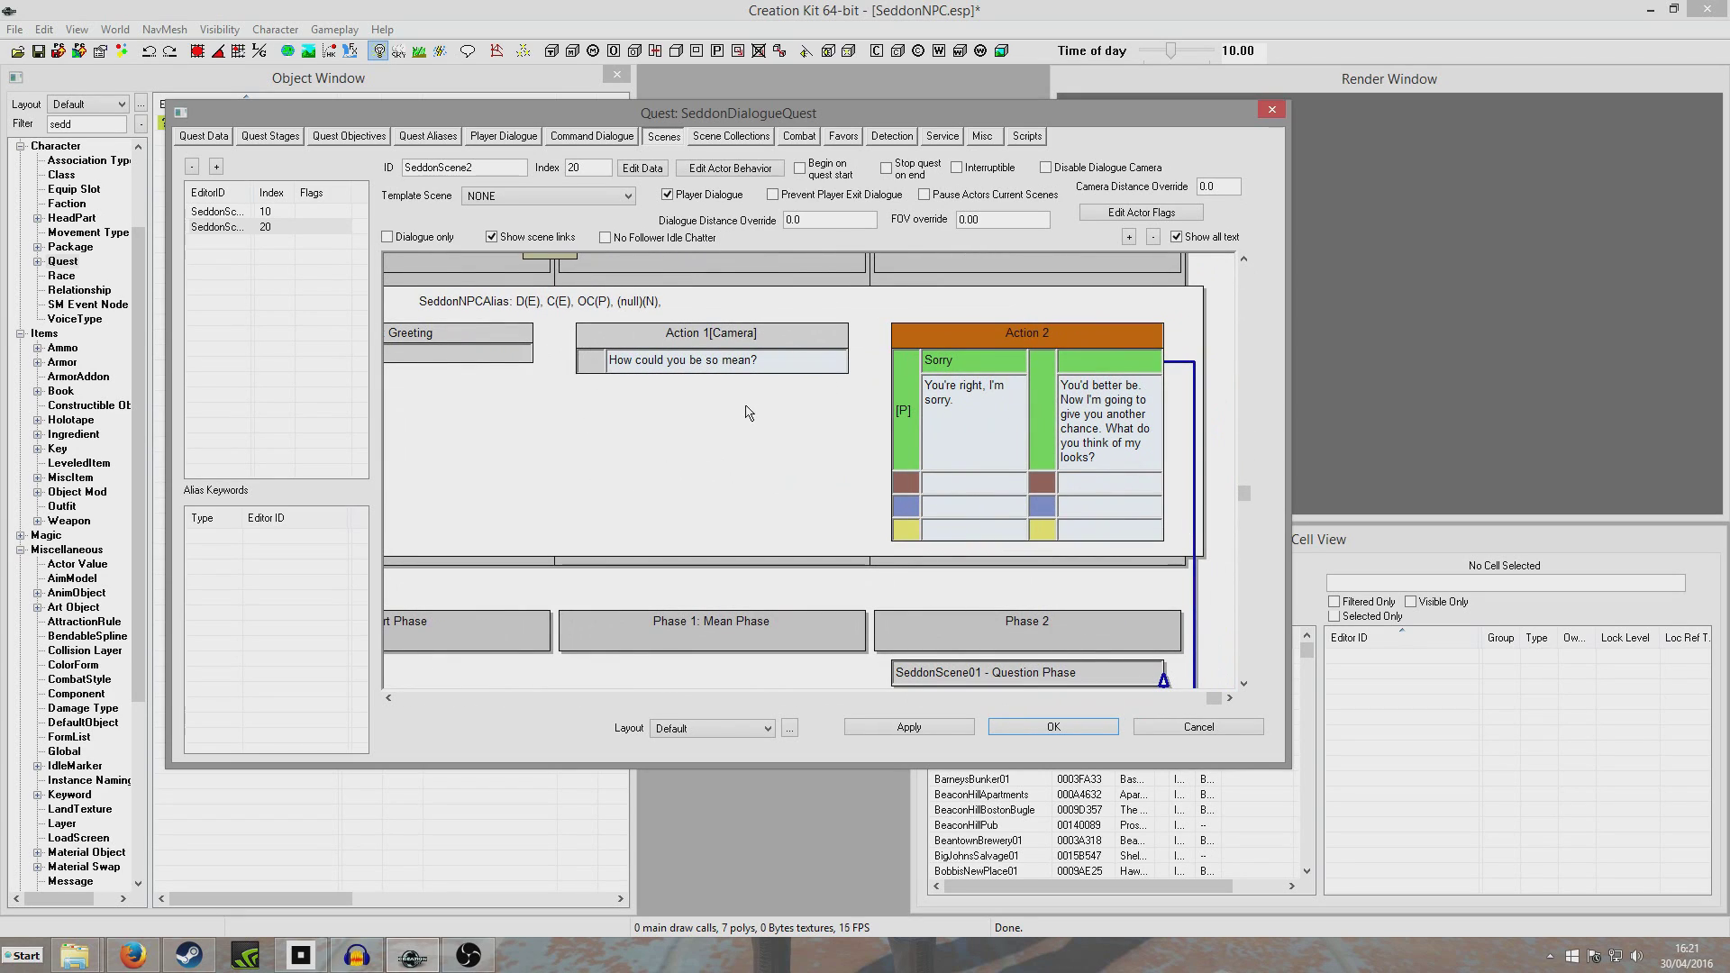
pyautogui.click(919, 388)
pyautogui.scroll(-1, 730, 466)
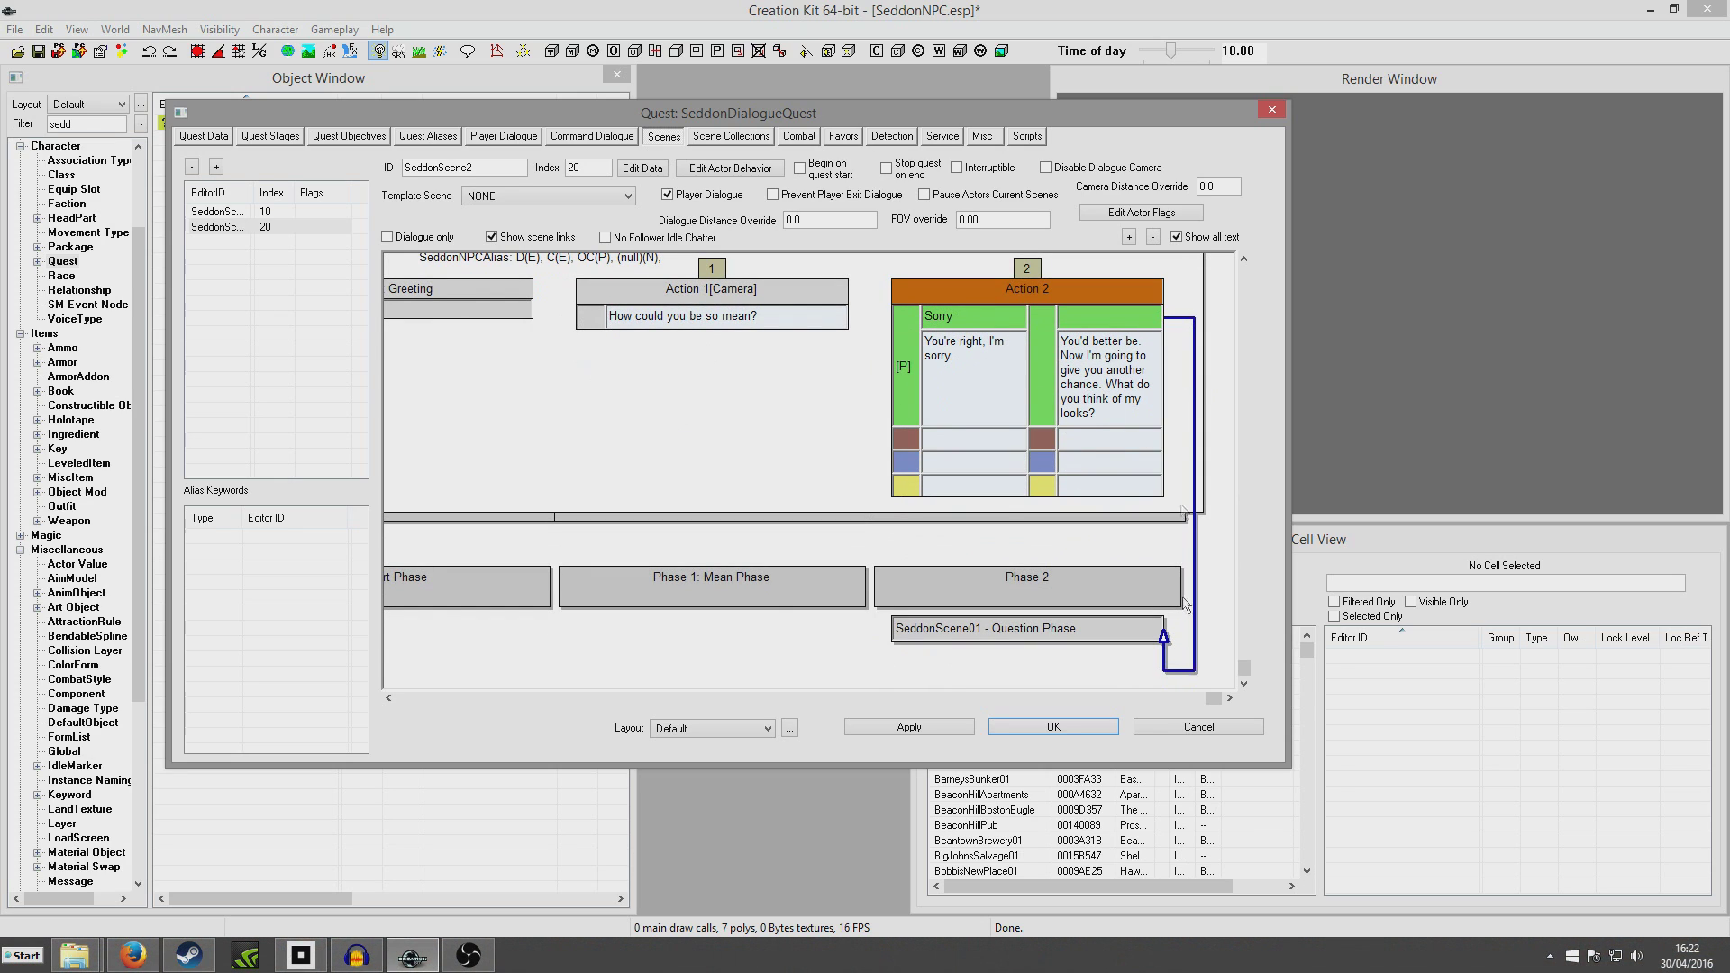
pyautogui.click(216, 213)
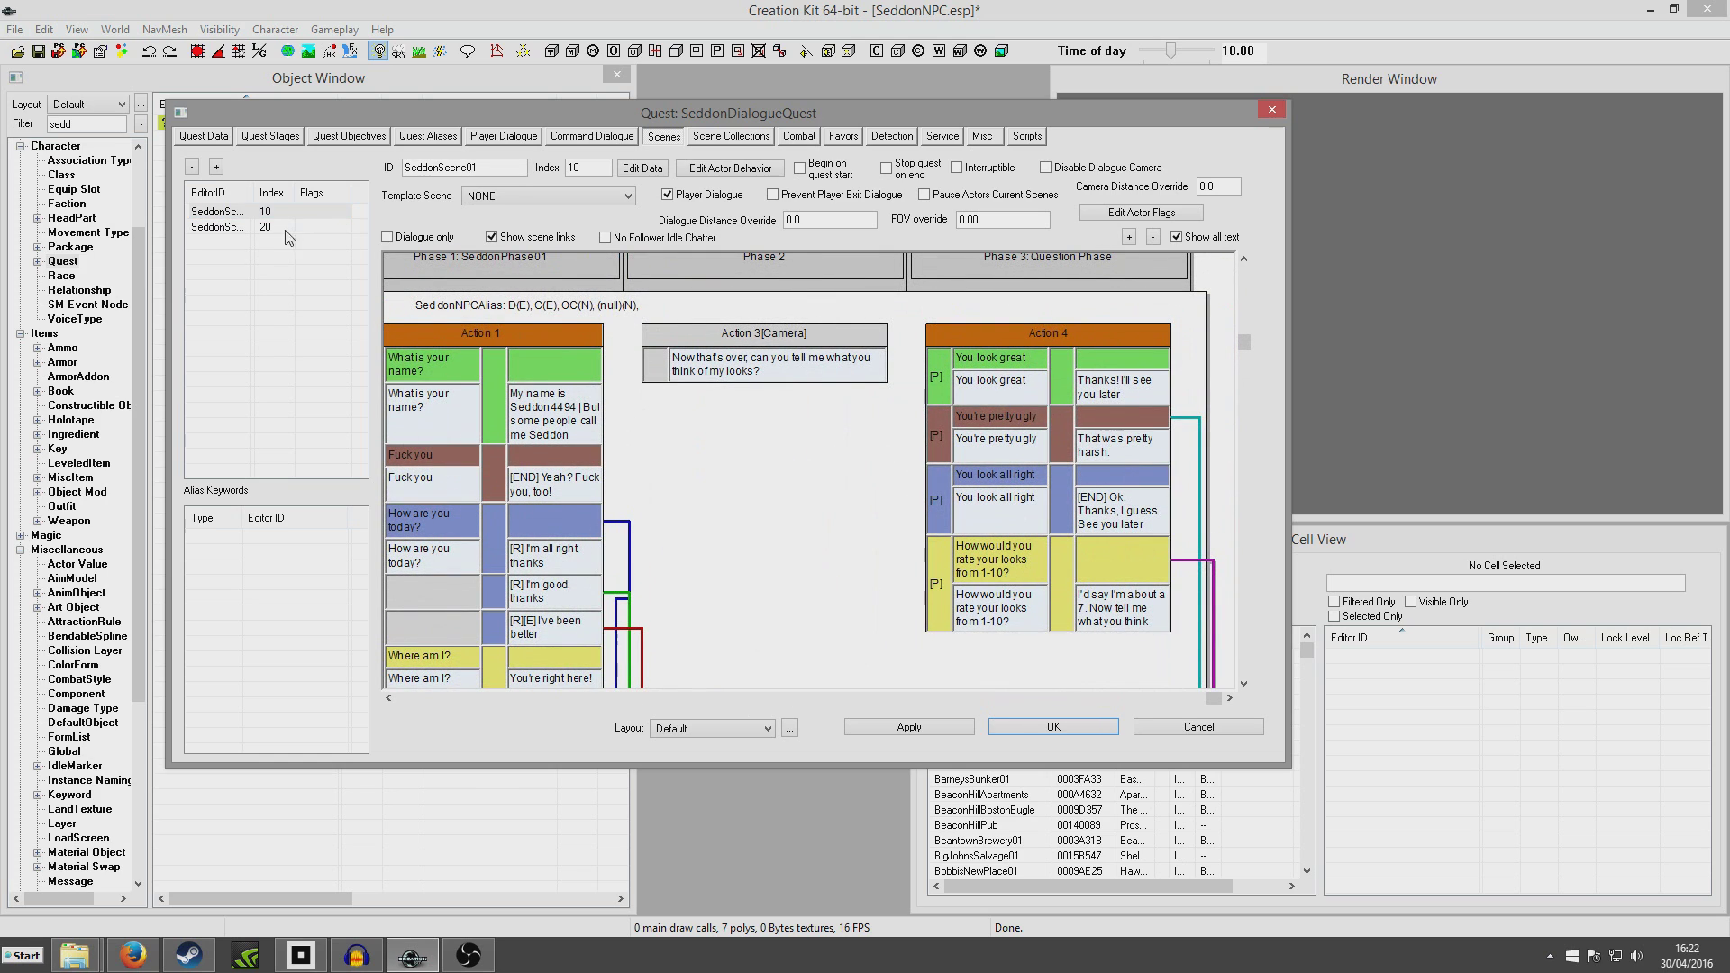
pyautogui.click(206, 228)
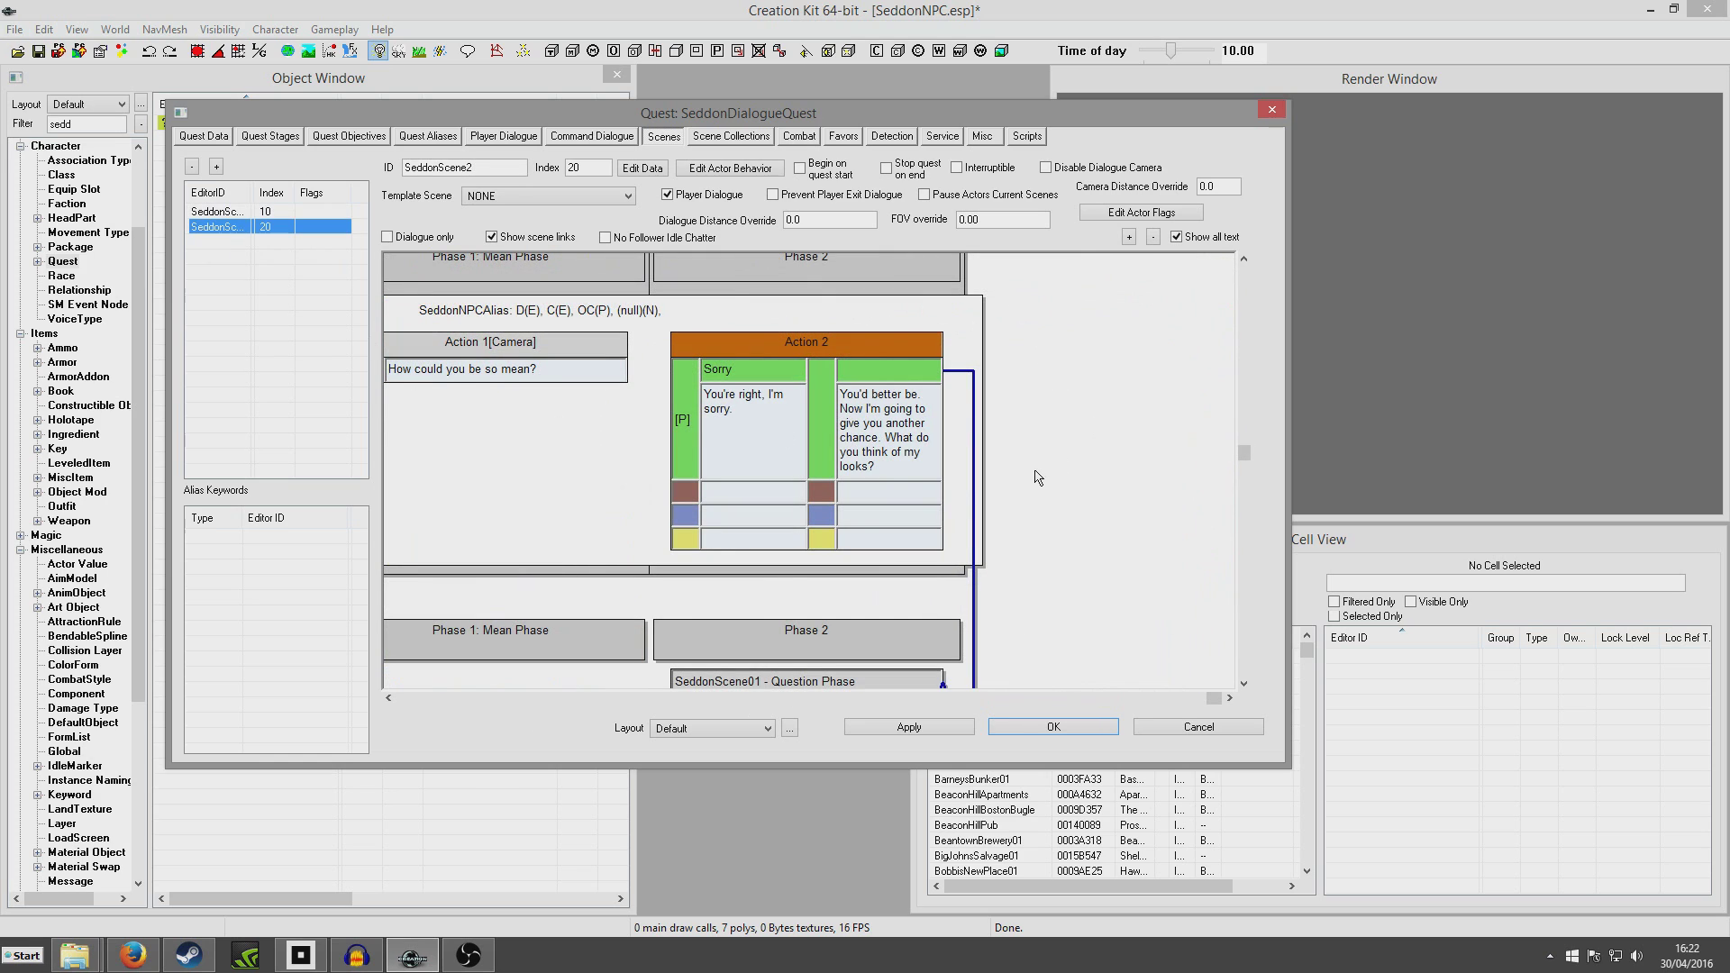
pyautogui.doubleClick(783, 501)
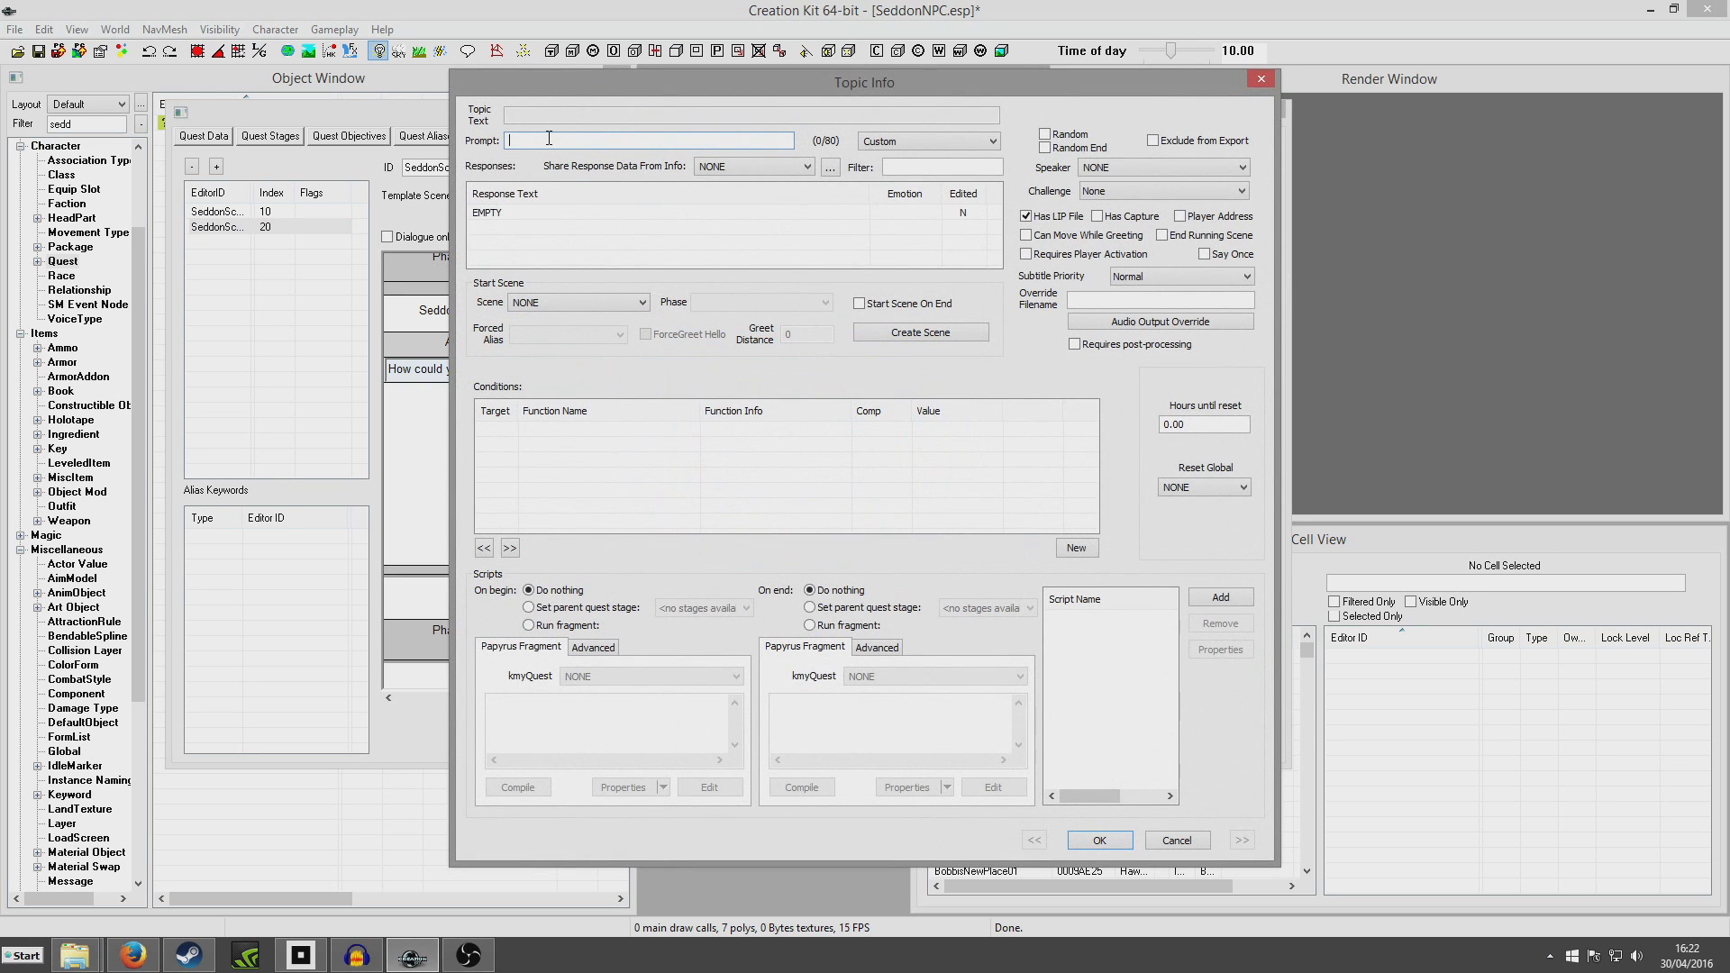
# - Fill Action 2's Player Negative Response with "It's not mean if it's true!" as both prompt and response
pyautogui.click(1177, 839)
pyautogui.doubleClick(836, 350)
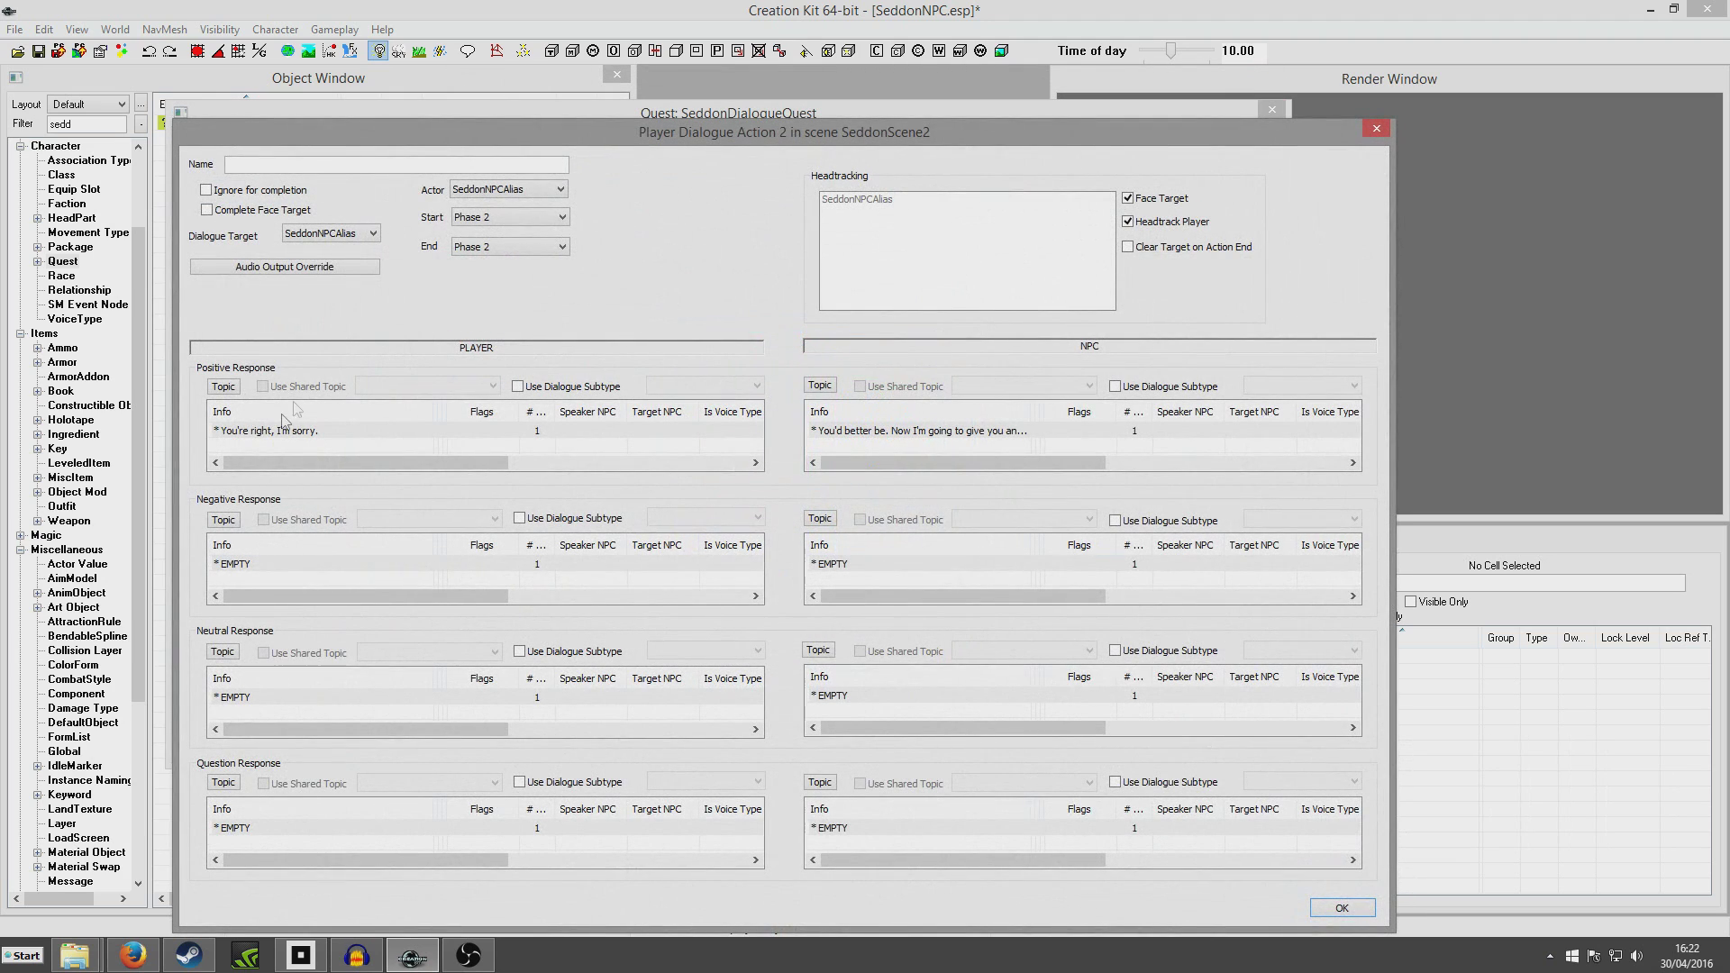
pyautogui.doubleClick(240, 566)
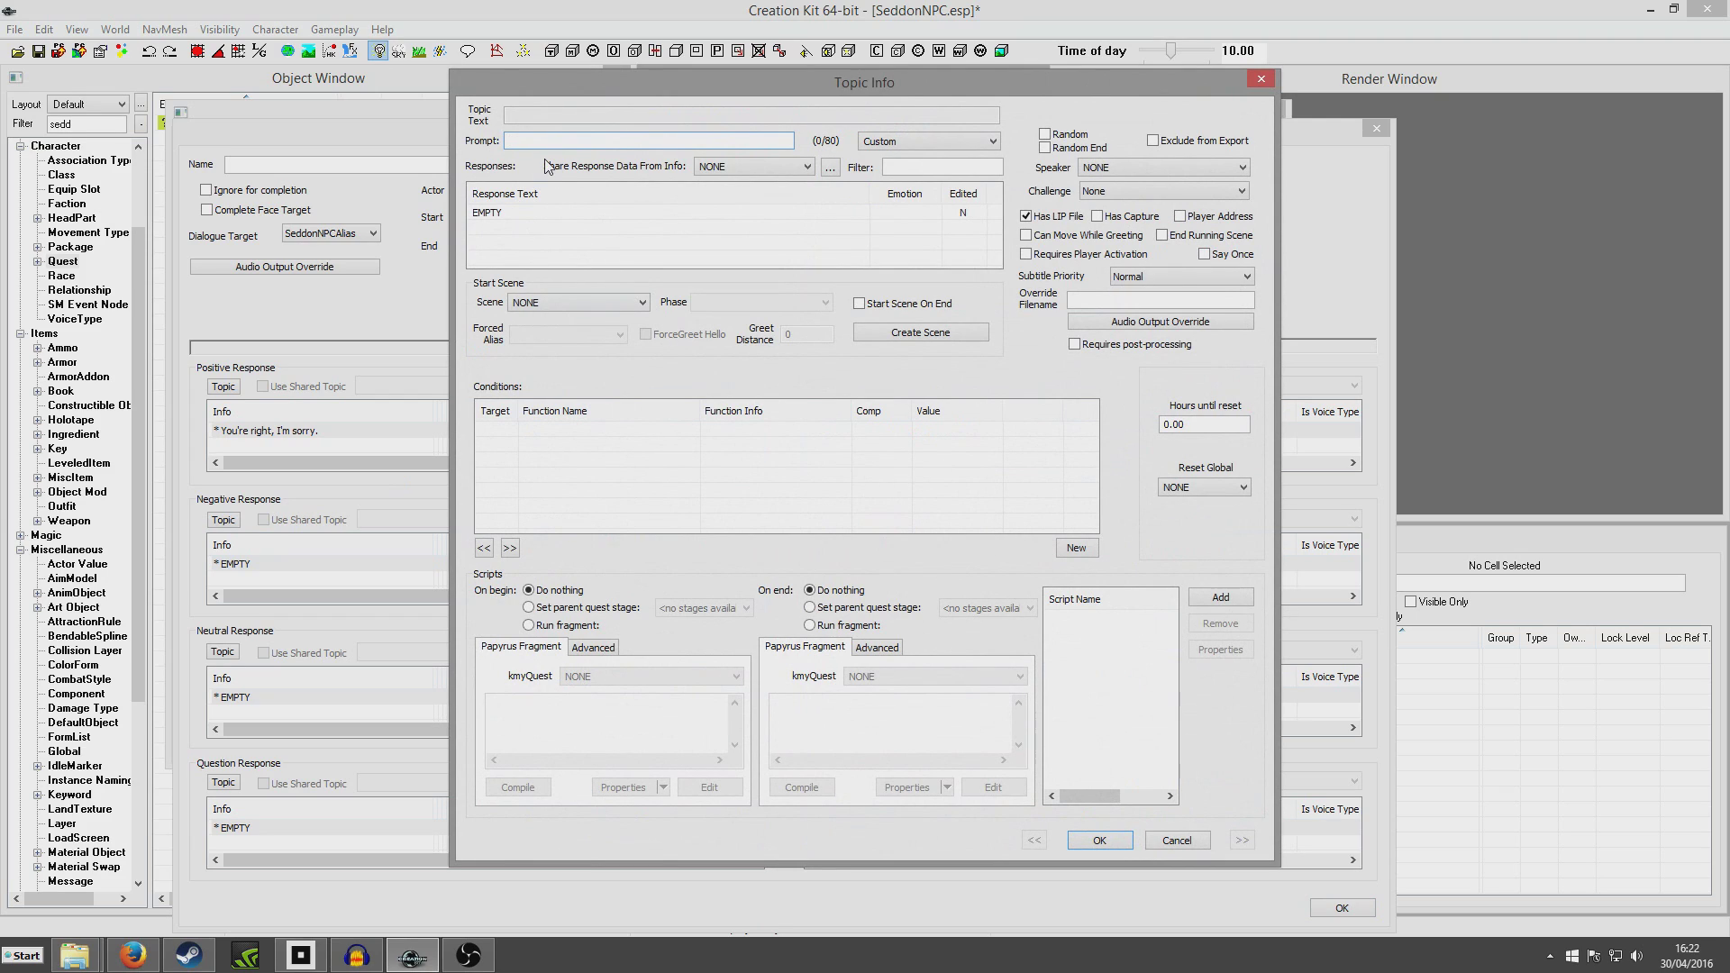
pyautogui.write("It's not mean if it's true!")
pyautogui.doubleClick(527, 213)
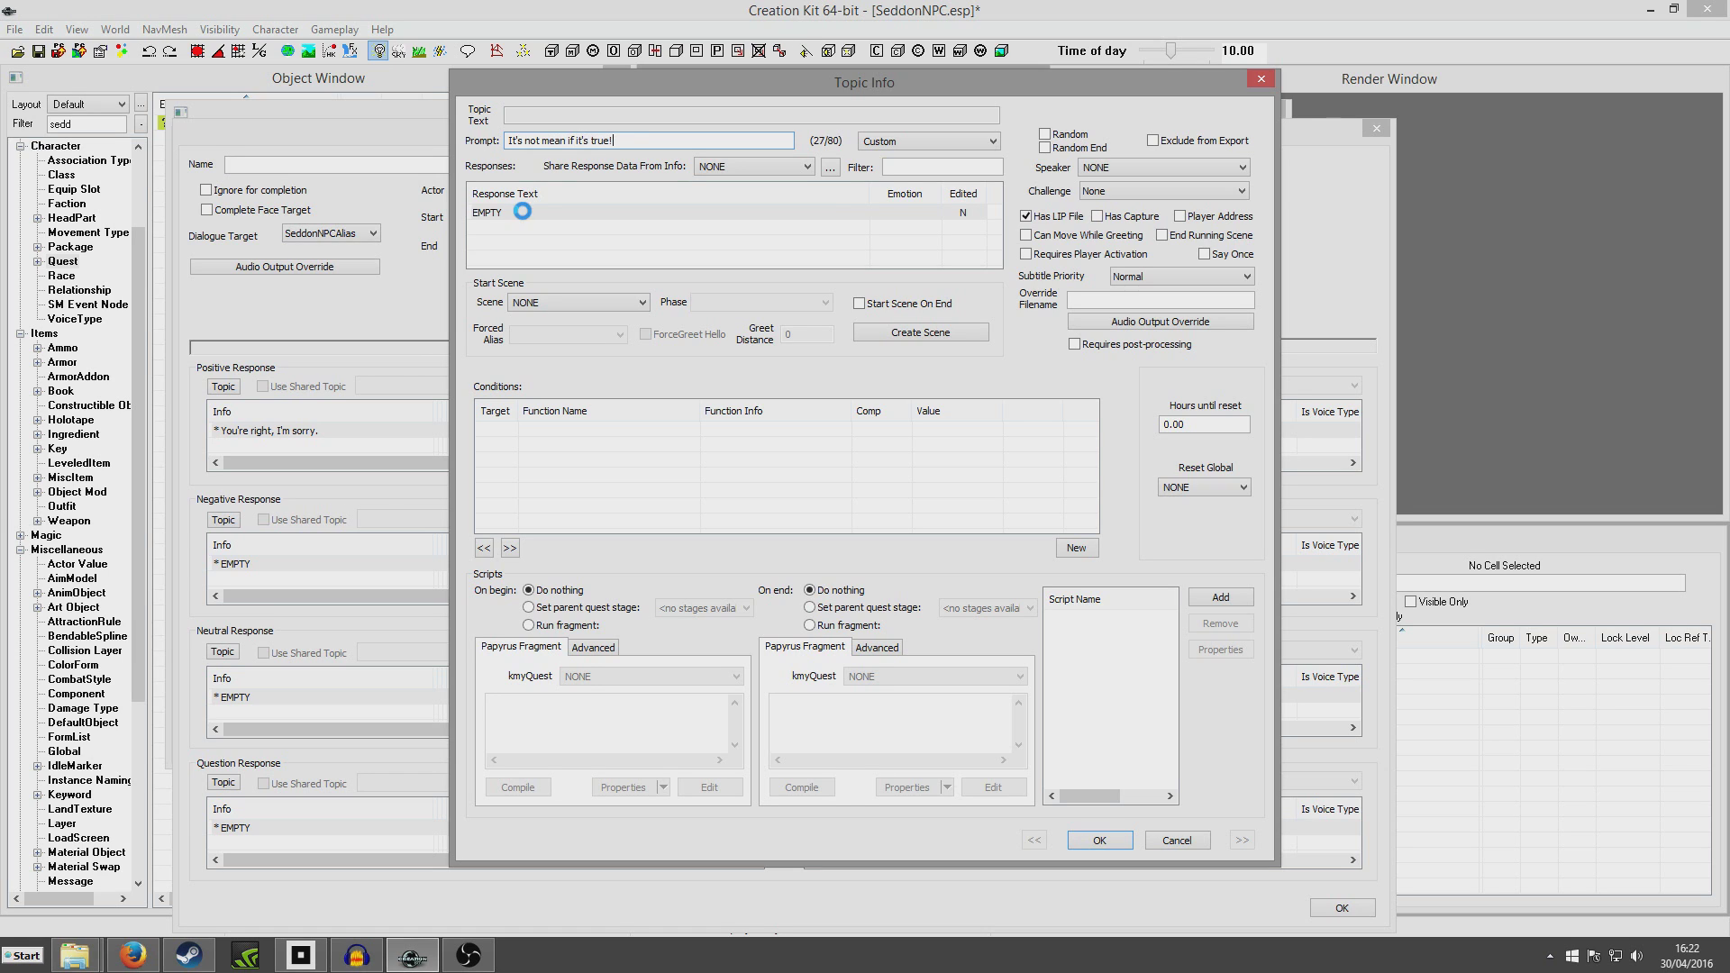
pyautogui.write("It's not mean if it's true!")
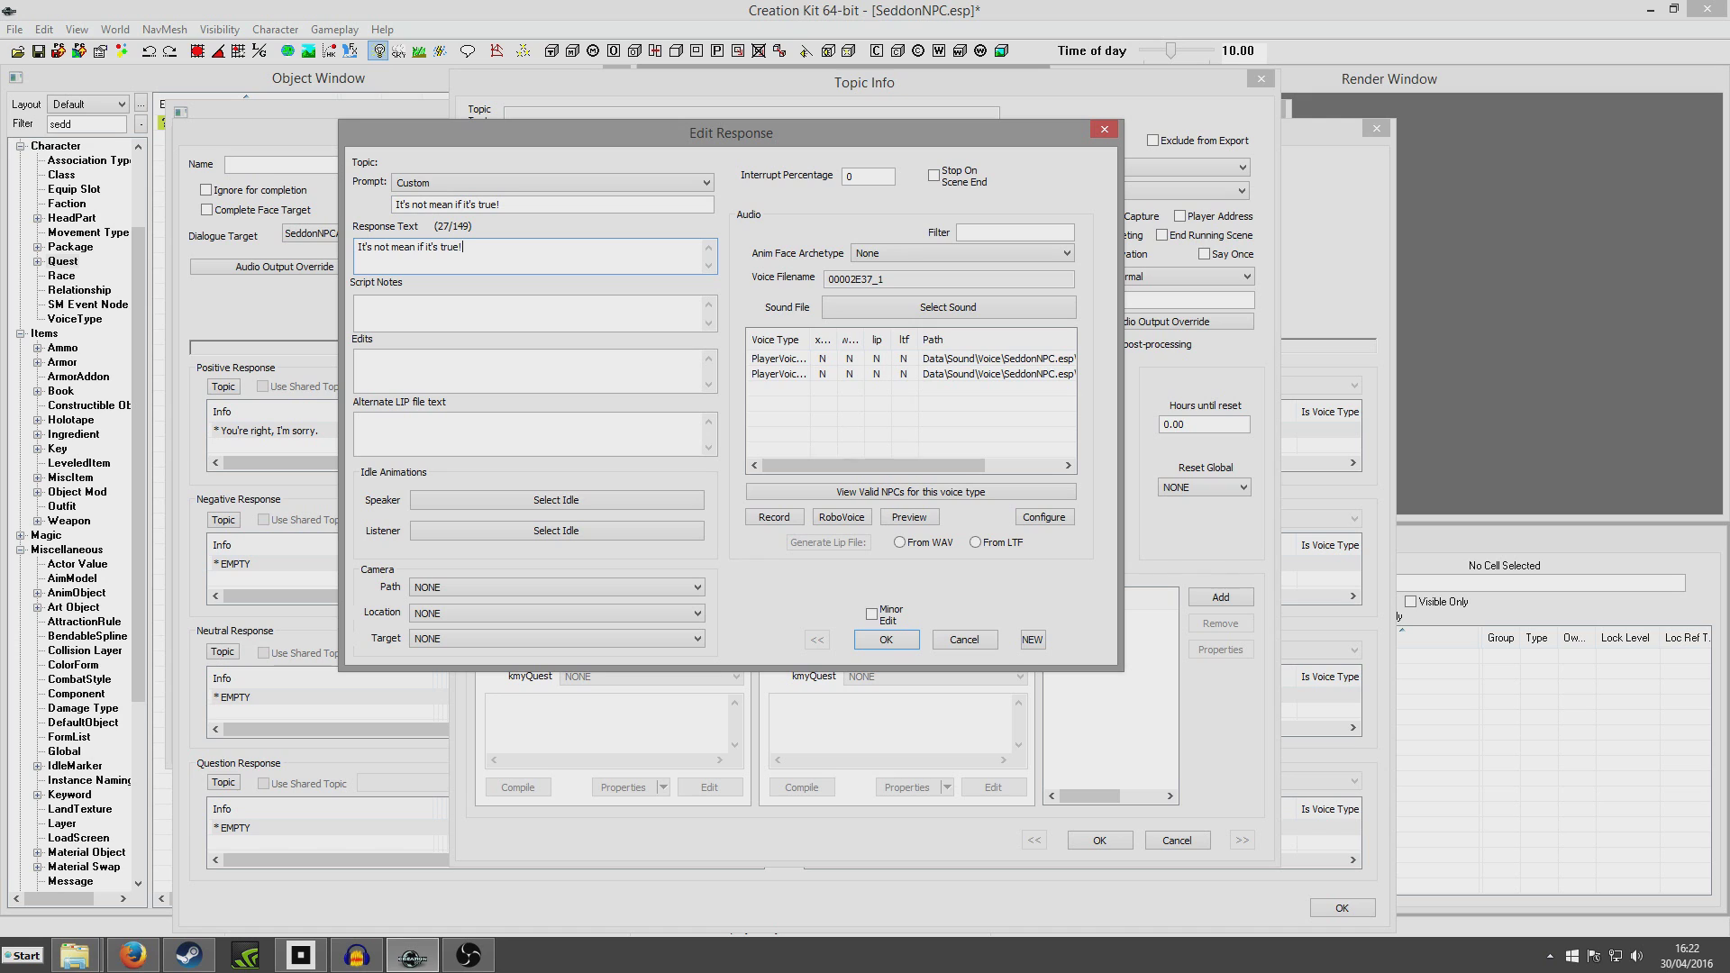
pyautogui.click(883, 640)
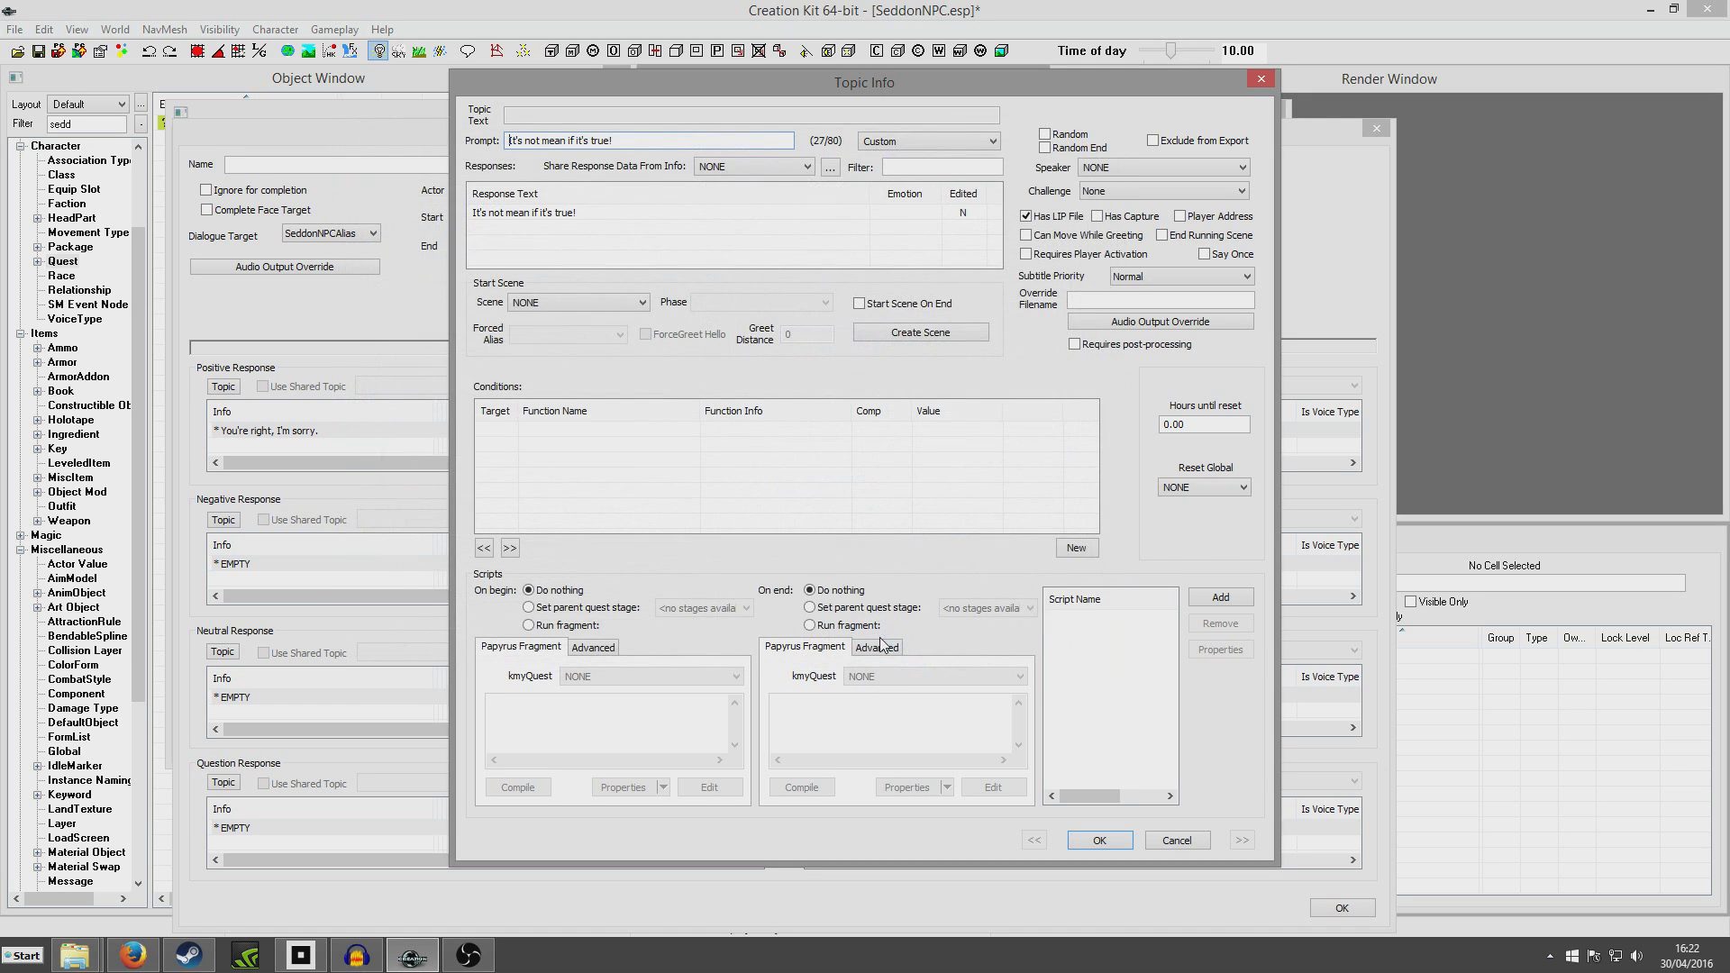
pyautogui.click(1093, 840)
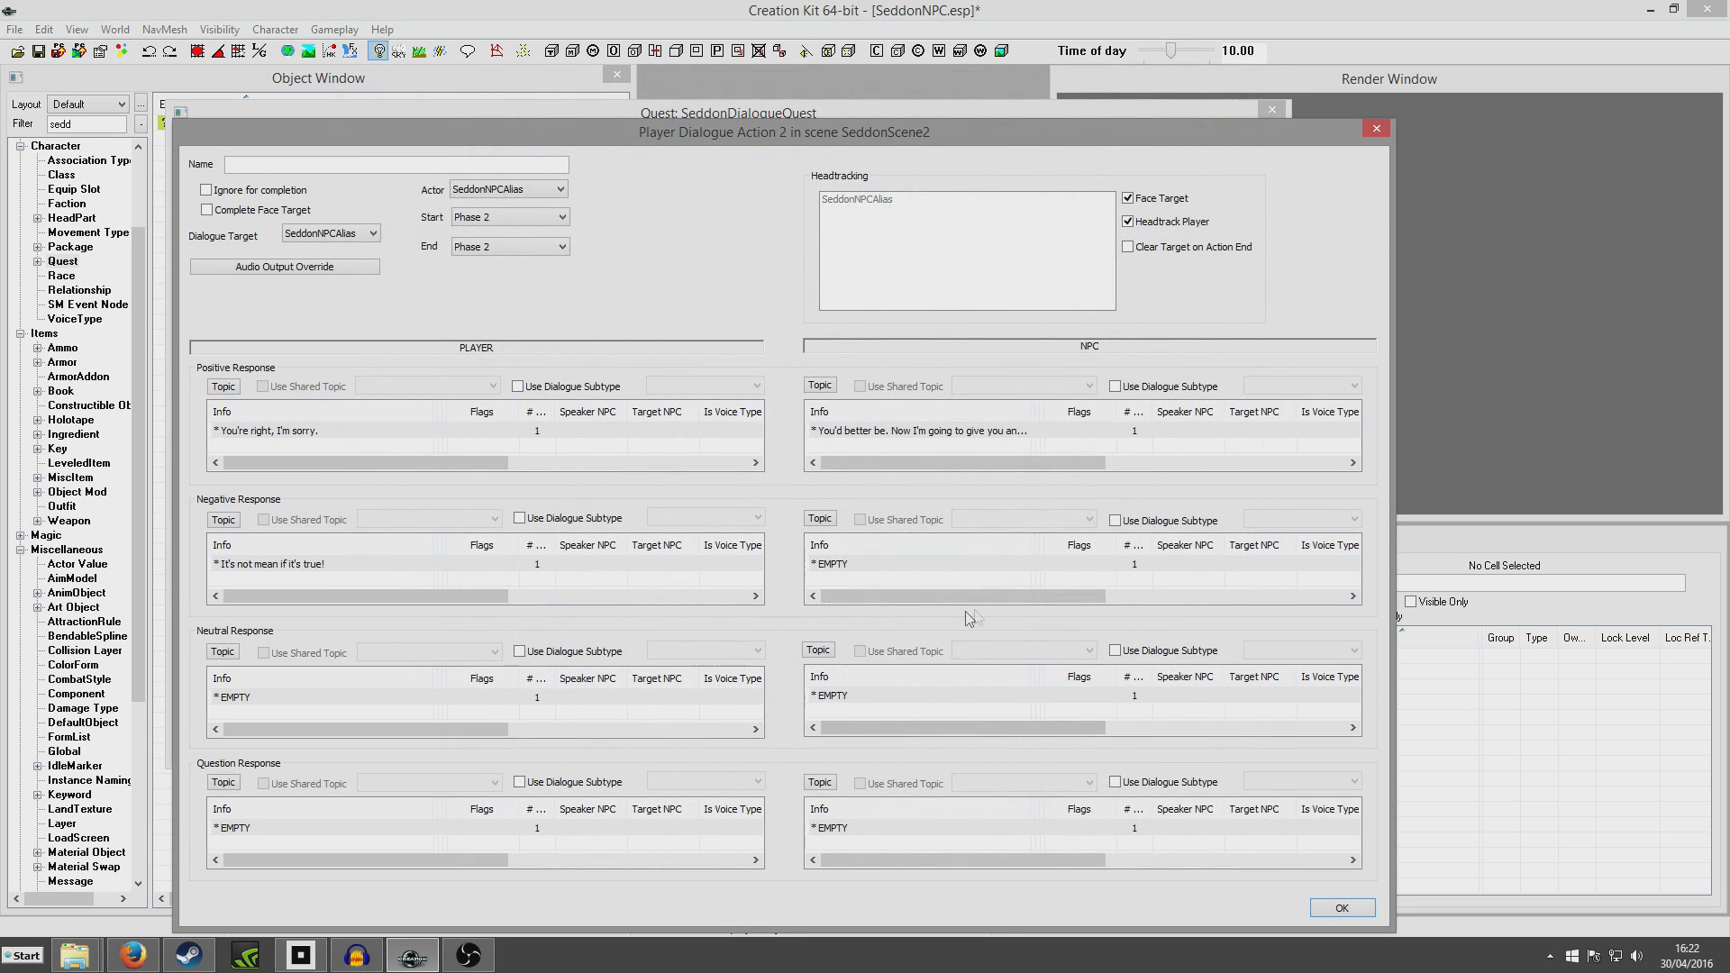
# - Add the NPC negative reply "Right, that's it! I've had enough of you!" with End Running Scene checked
pyautogui.doubleClick(901, 569)
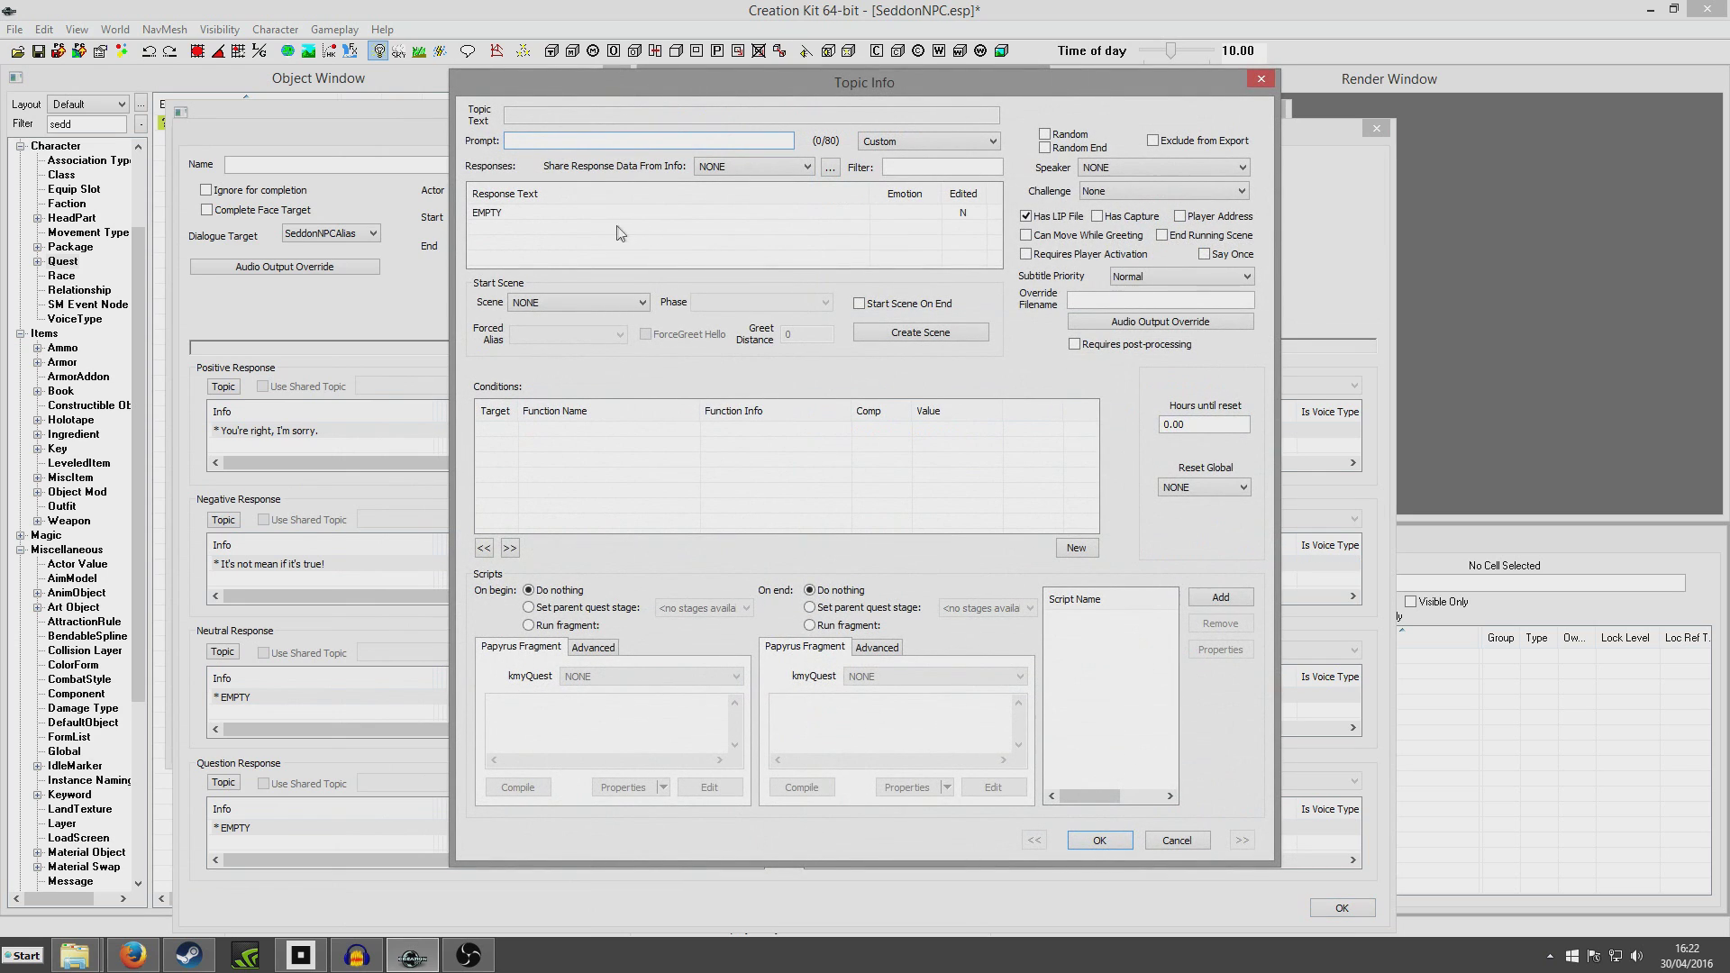
pyautogui.click(1174, 240)
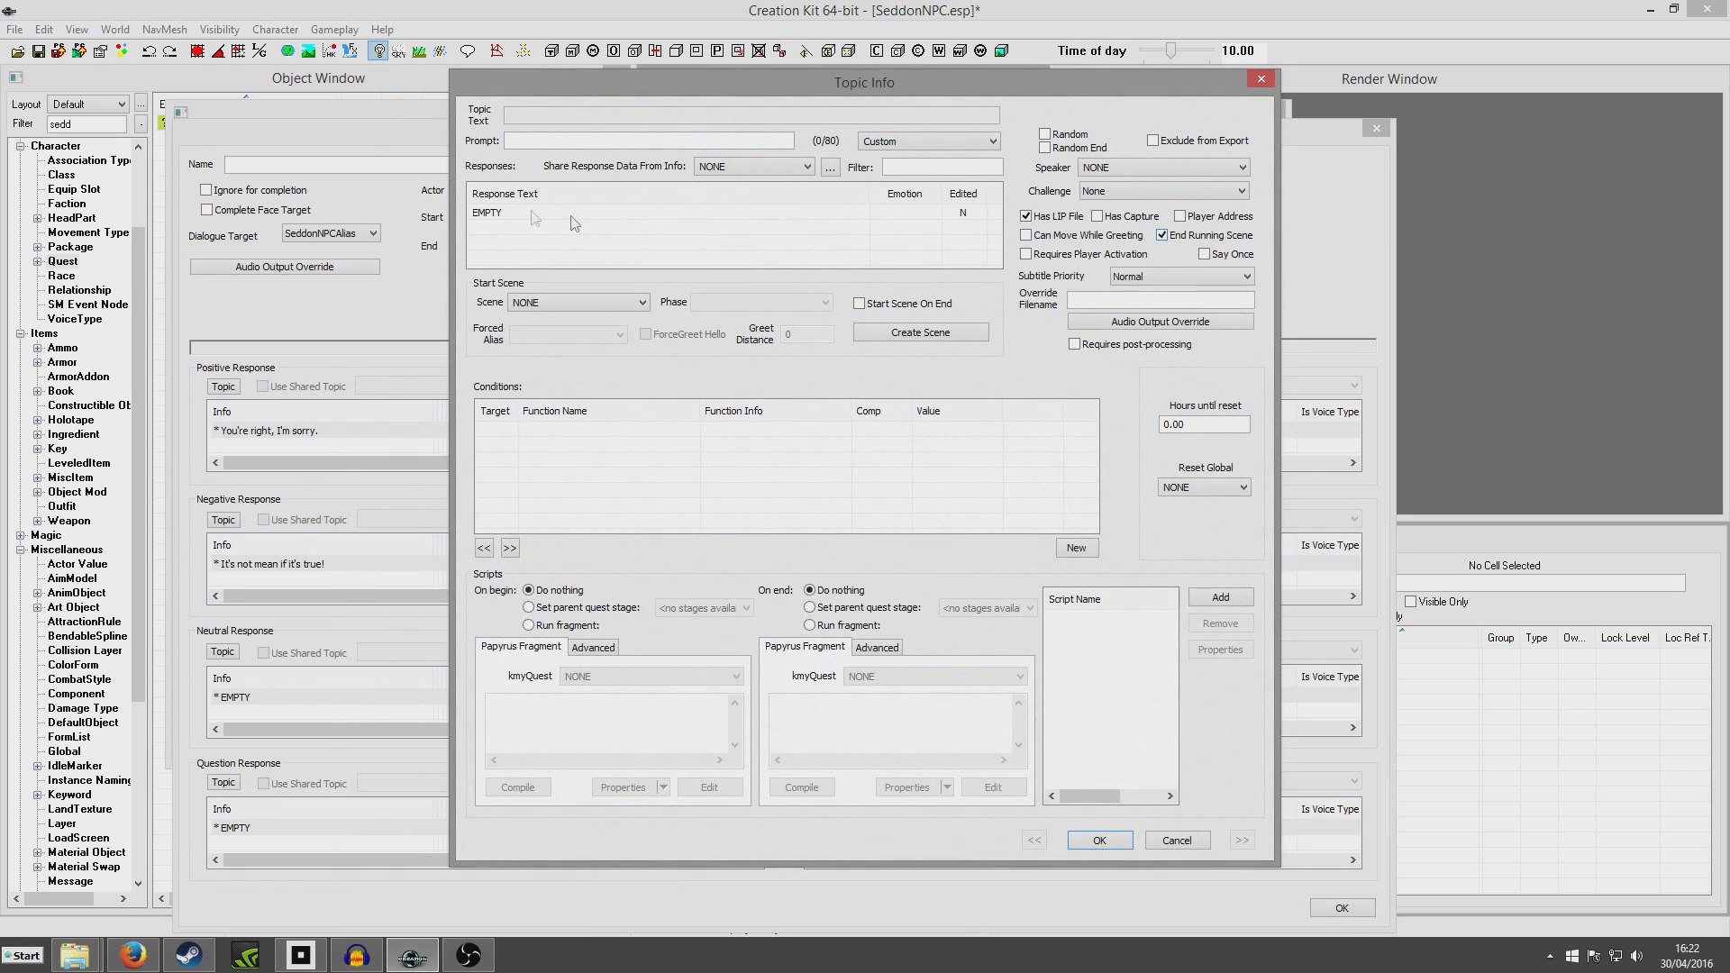
pyautogui.doubleClick(510, 213)
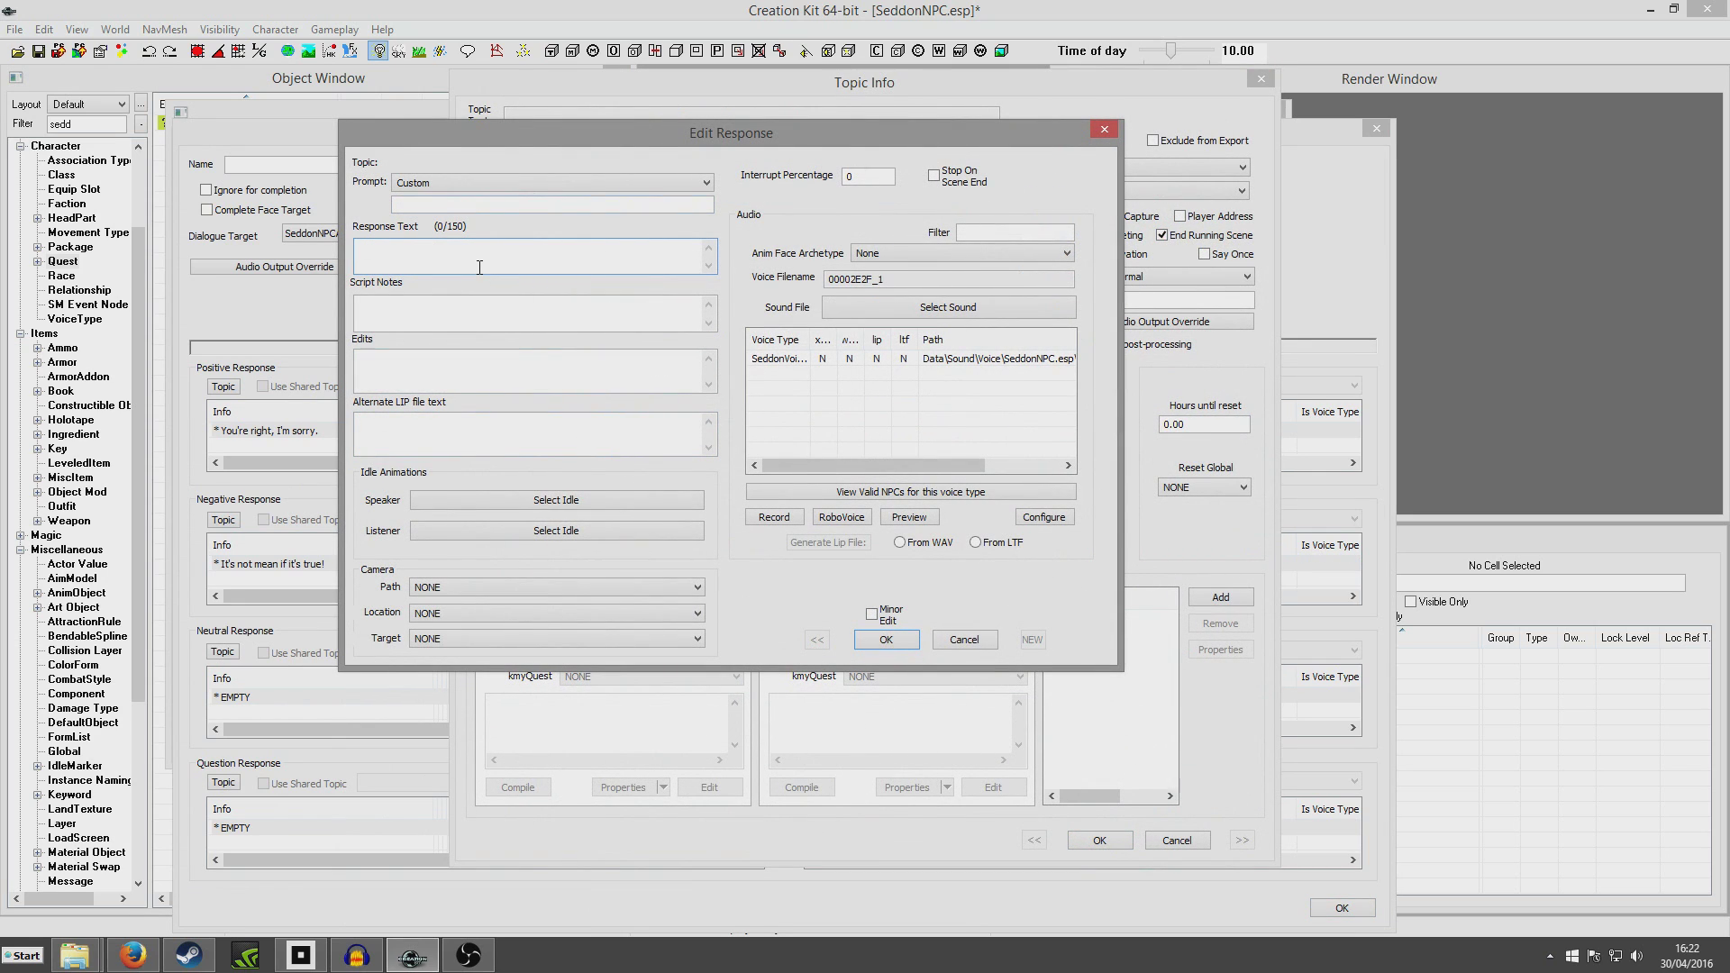
pyautogui.write("Right, that's it! I've had enough of you")
pyautogui.write("! I've had enough of you!")
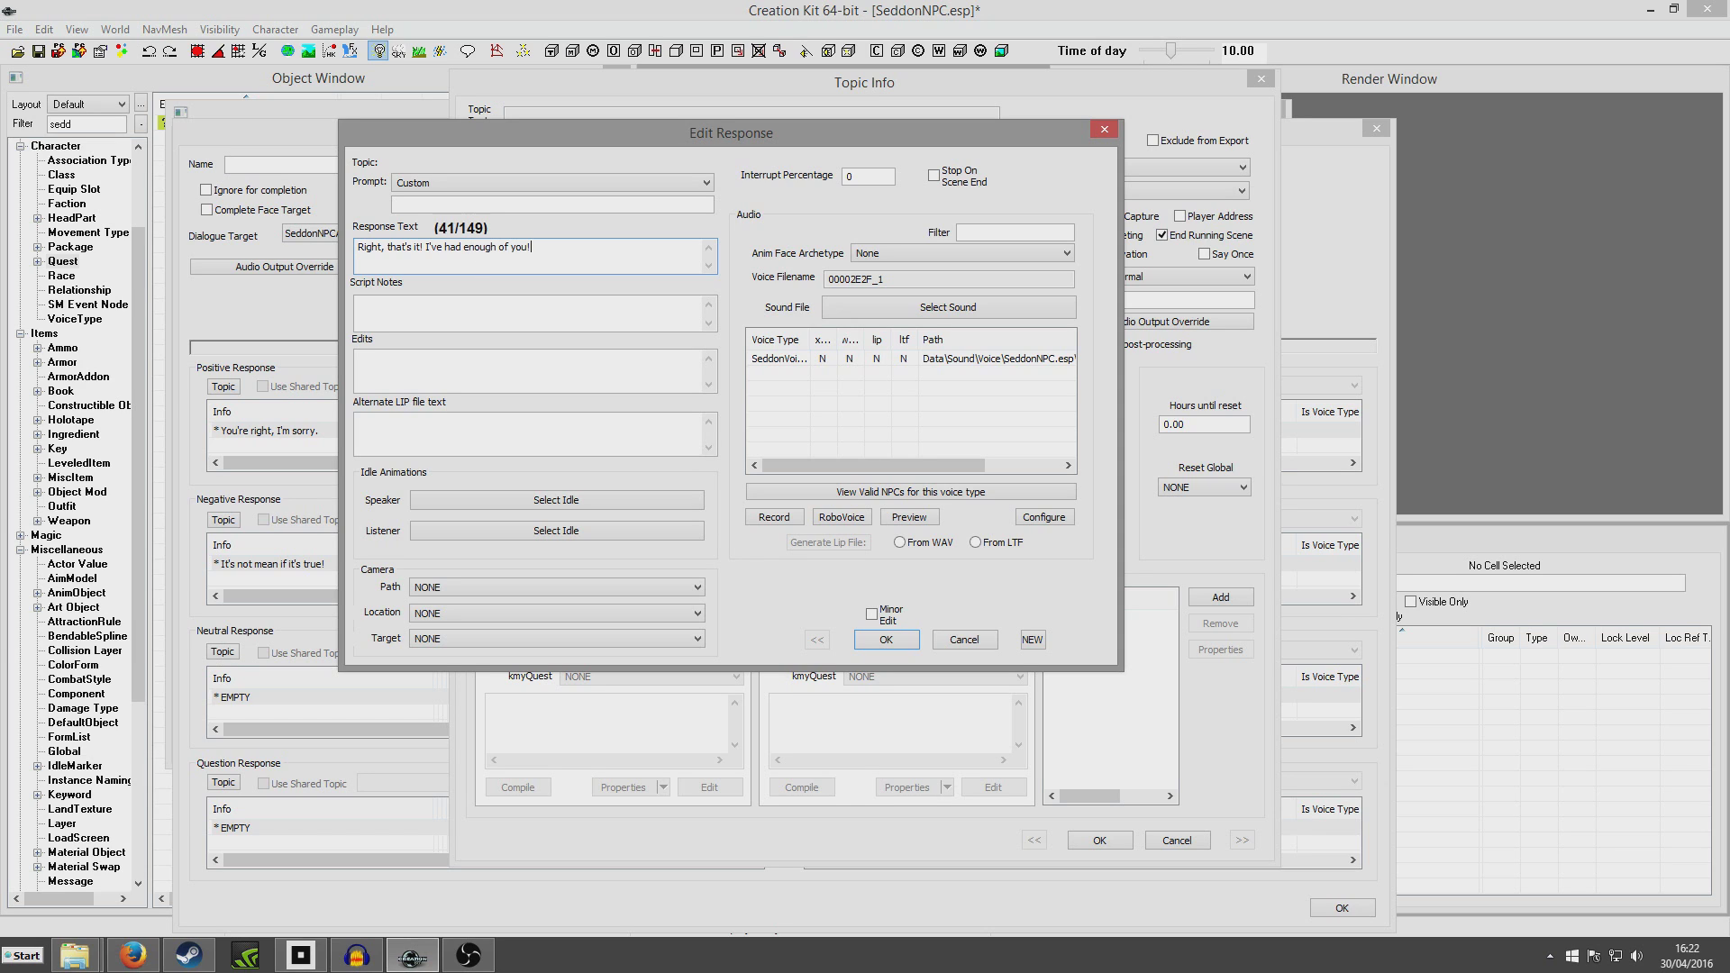
pyautogui.click(900, 638)
pyautogui.click(1097, 840)
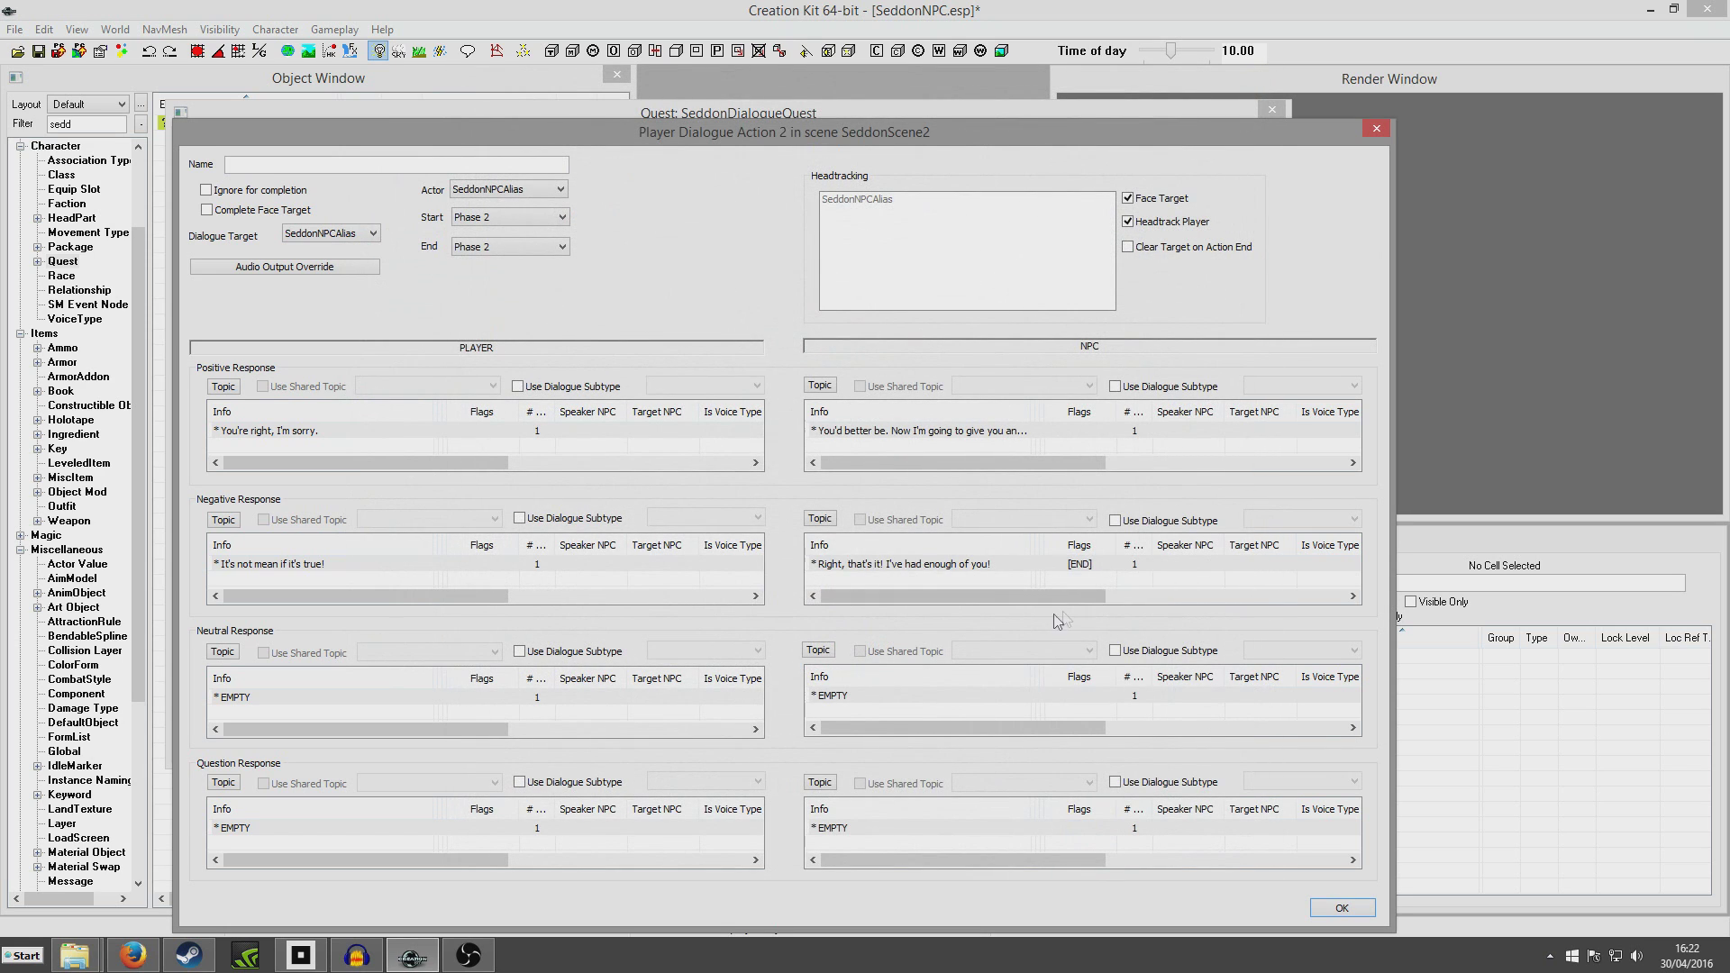